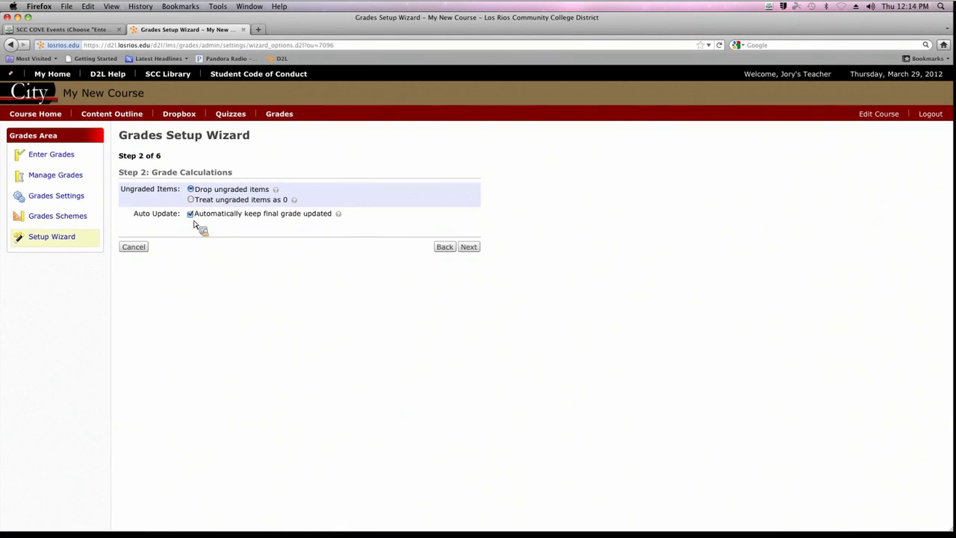
Accept dropping ungraded items with automatic final grade updates, and keep Percentage as the default grade scheme
click(469, 247)
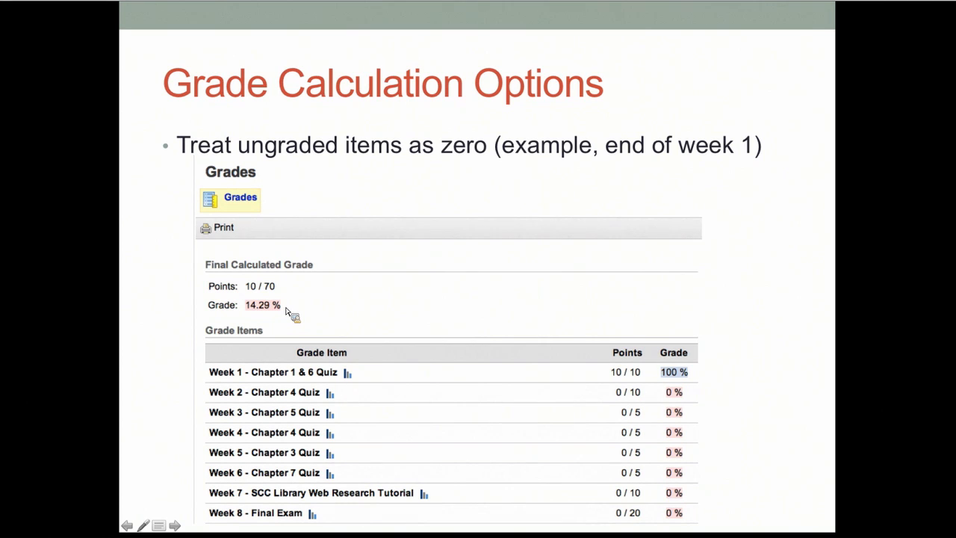
key(super+Tab)
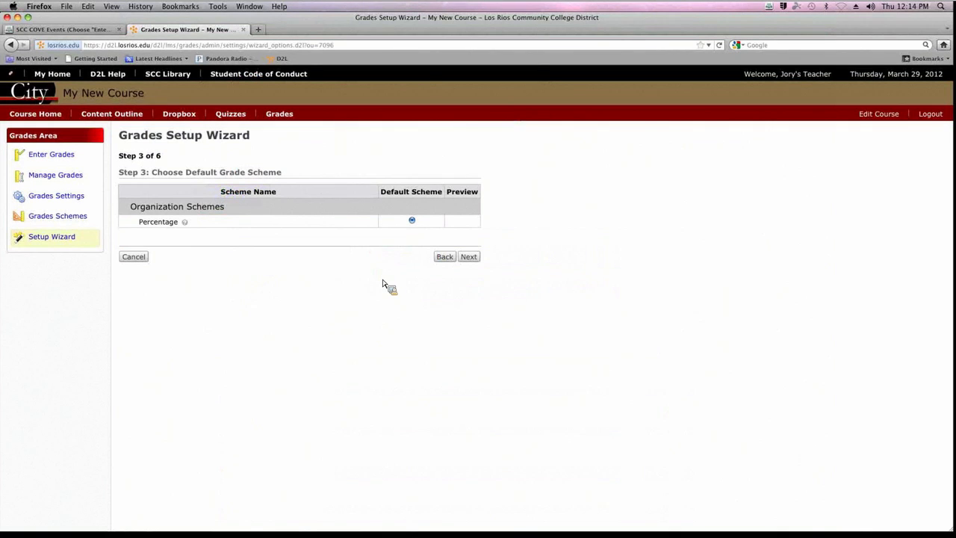
click(470, 259)
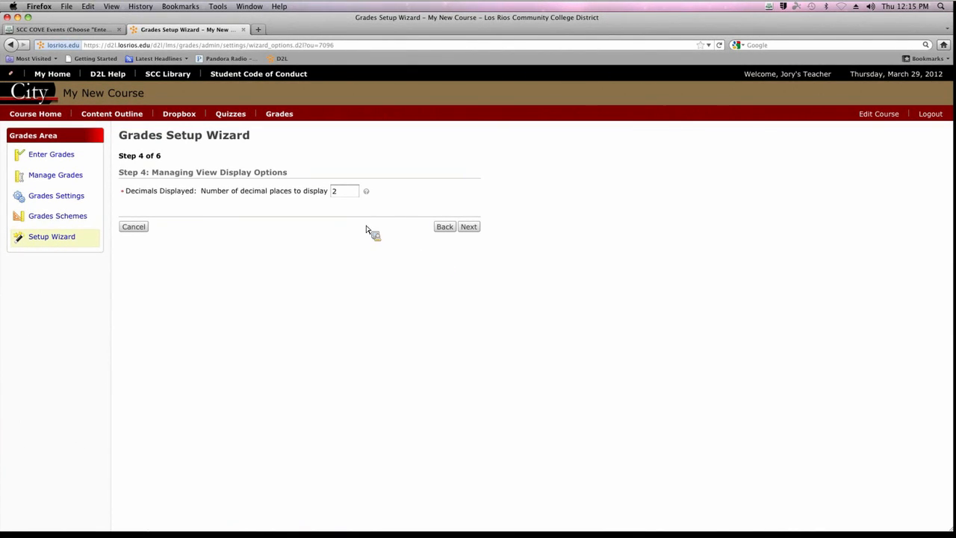
Try 3 decimal places for the managing view, and continue the wizard with the value set back to 2
click(340, 196)
double_click(335, 193)
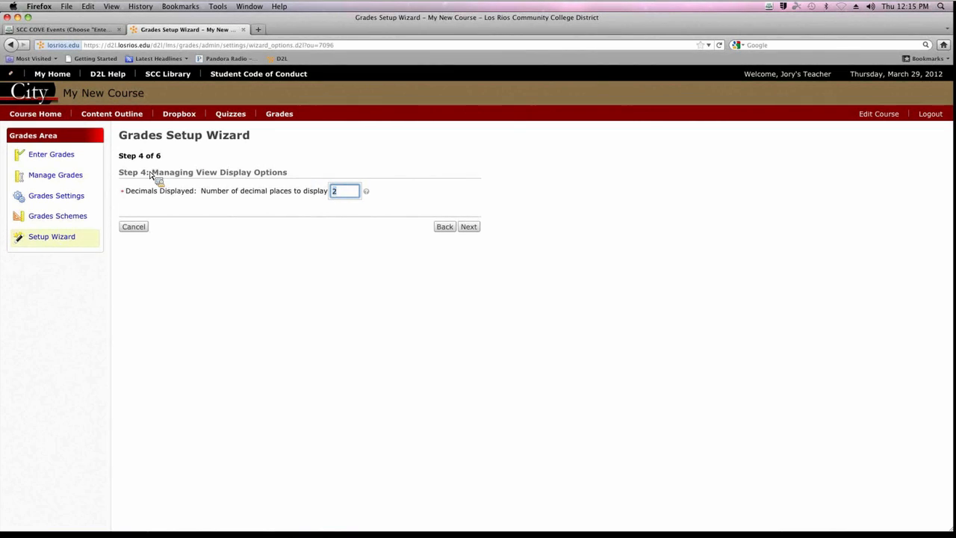
drag(152, 174, 219, 176)
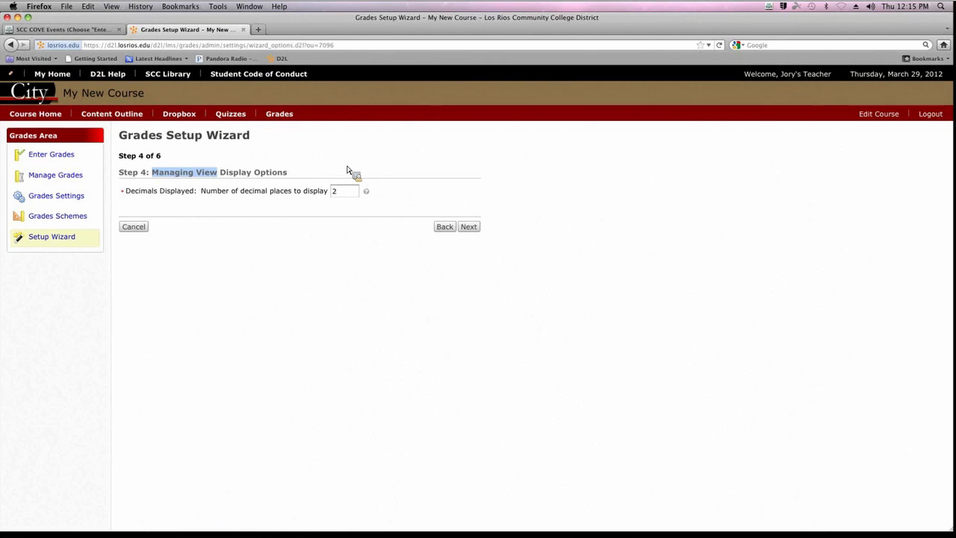
click(345, 192)
key(BackSpace)
text(3)
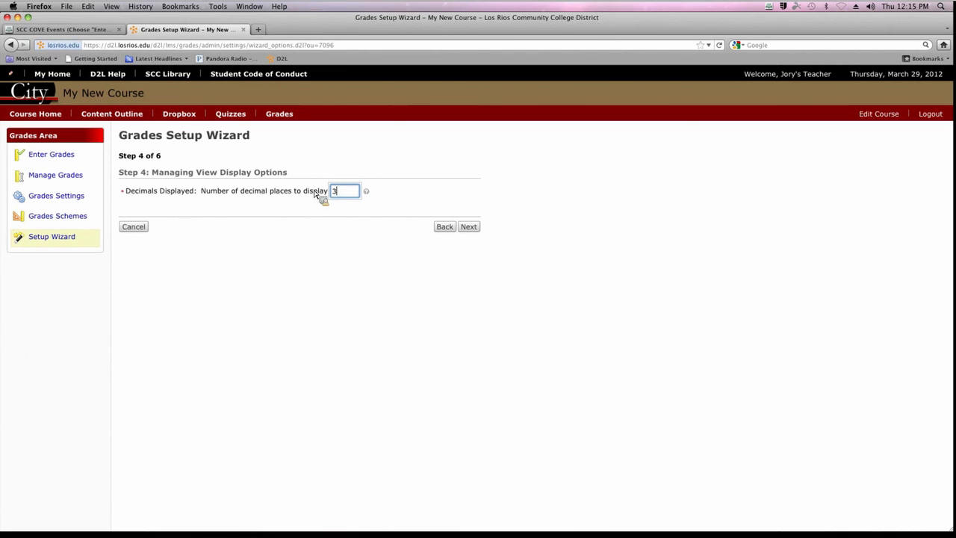
click(468, 227)
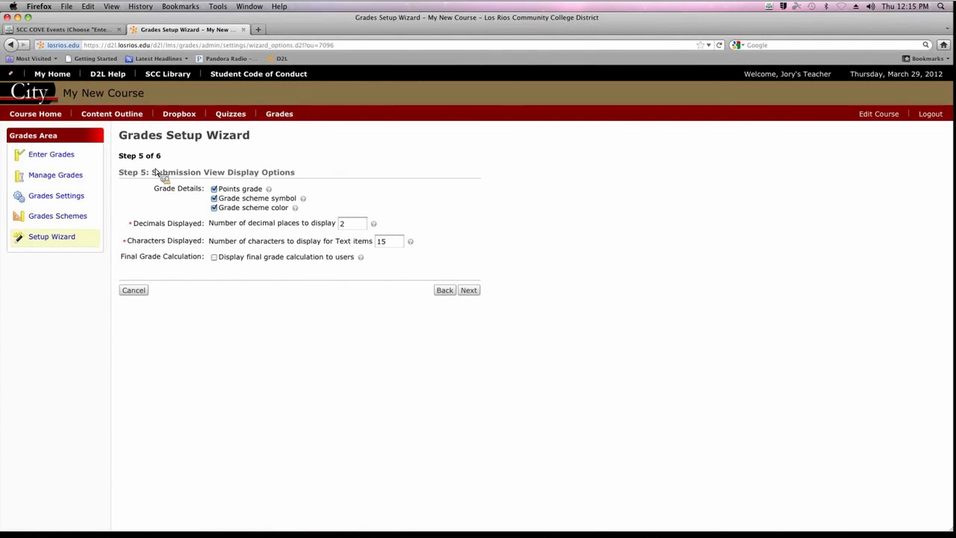
Review the submission view display options and read the help on the Final Grade Calculation setting
drag(192, 173, 231, 178)
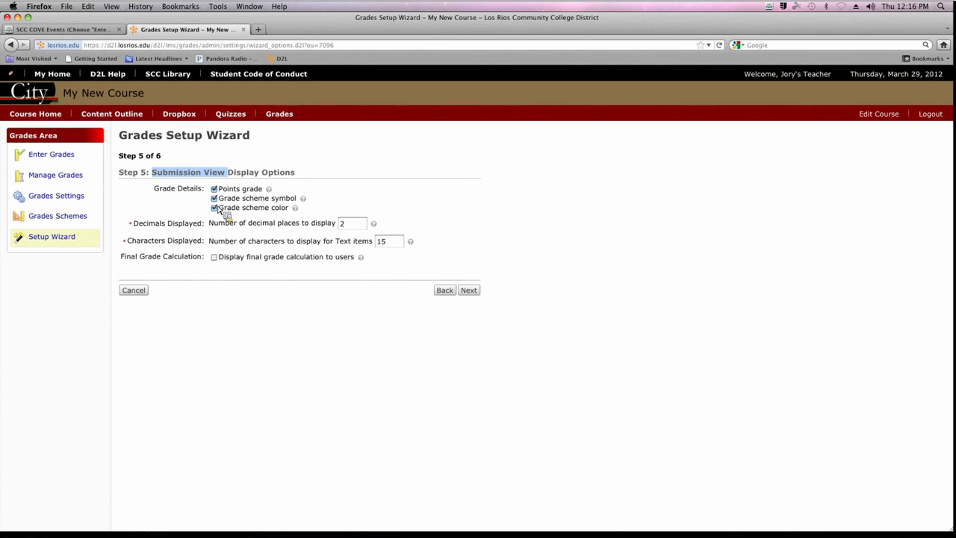
key(super+Tab)
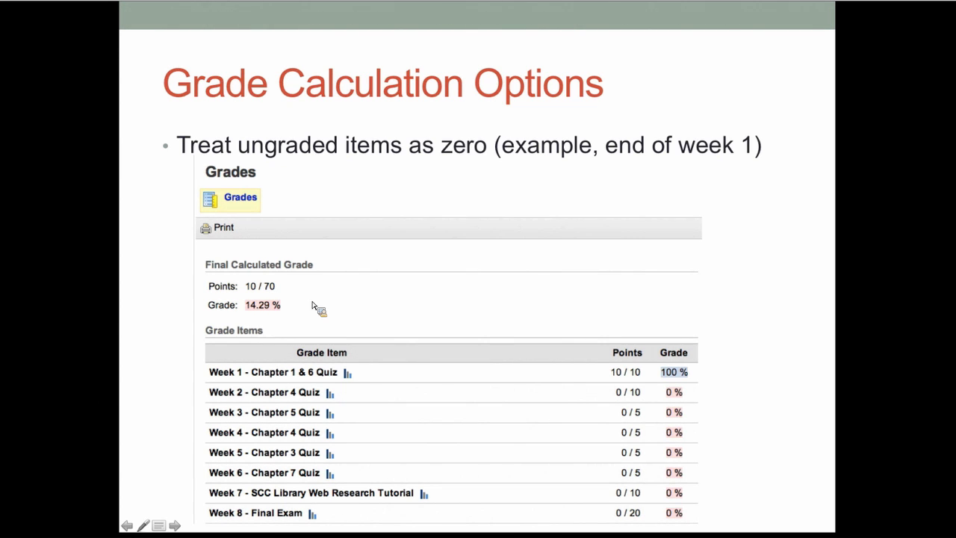
key(super+Tab)
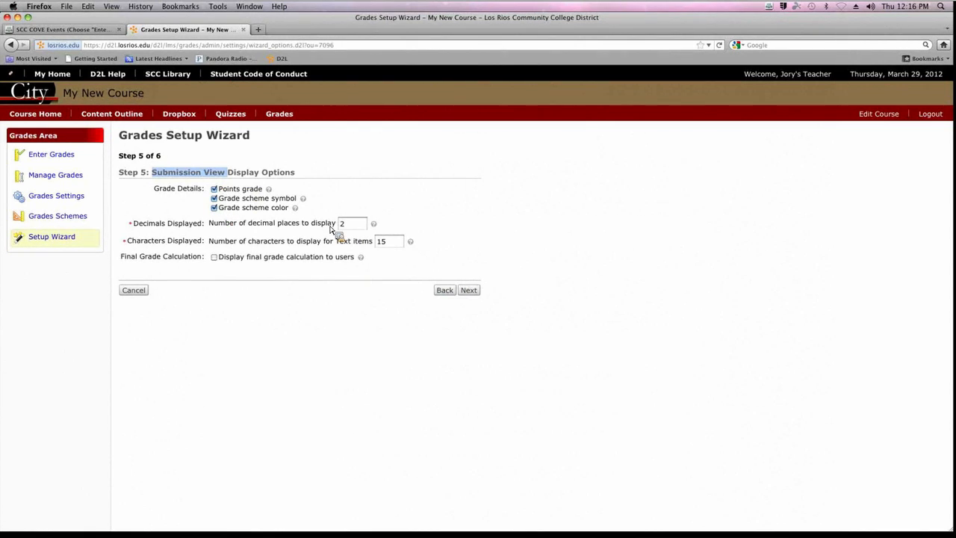
click(355, 225)
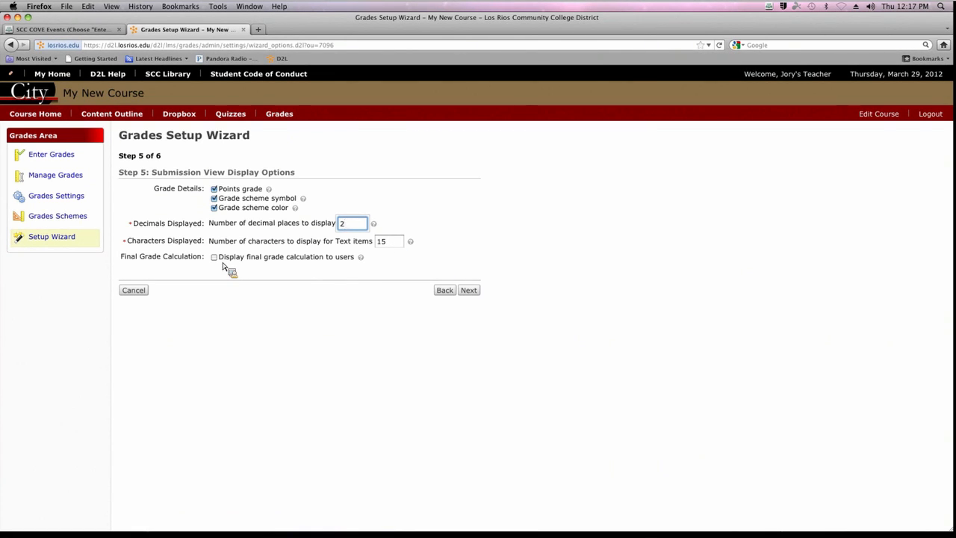
click(362, 259)
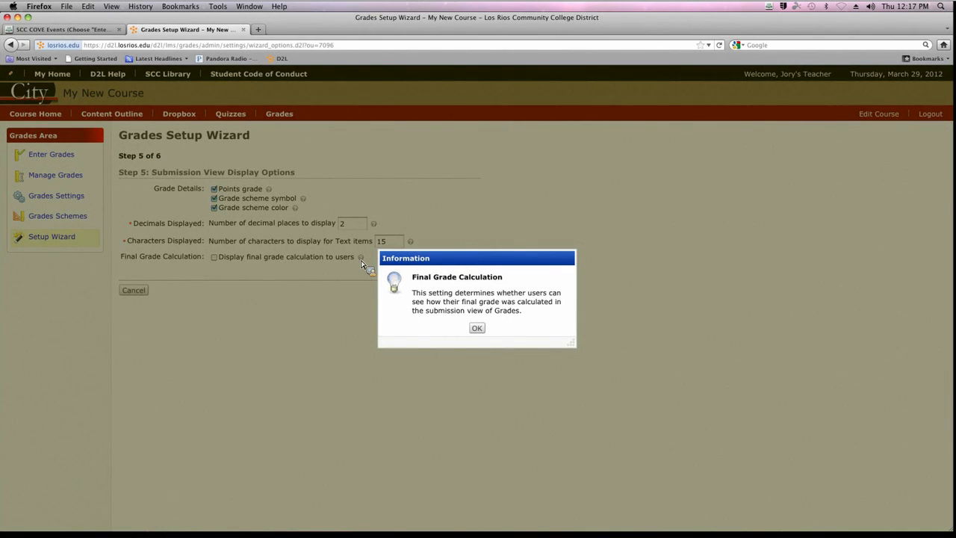
click(476, 328)
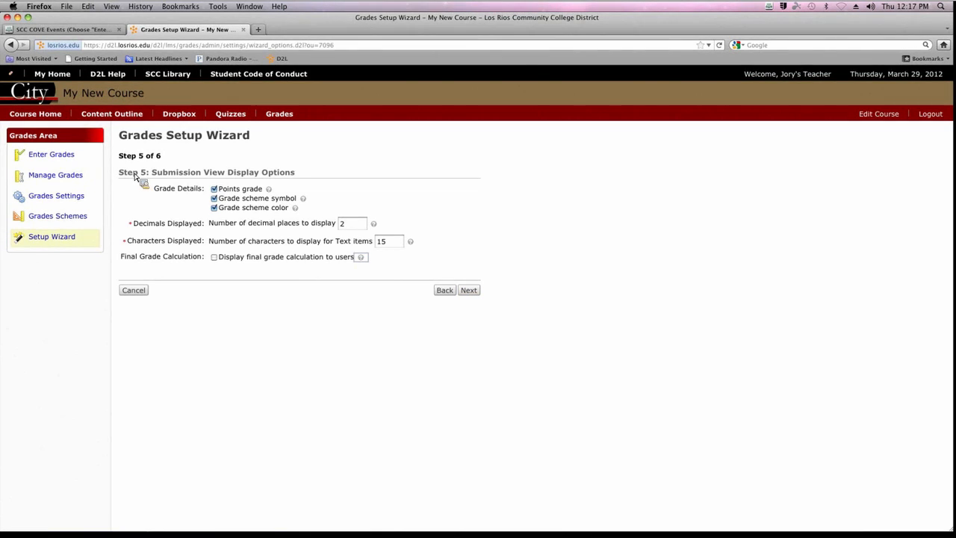
Finish the grades setup wizard with the default submission view options and open the list for managing grades
click(472, 296)
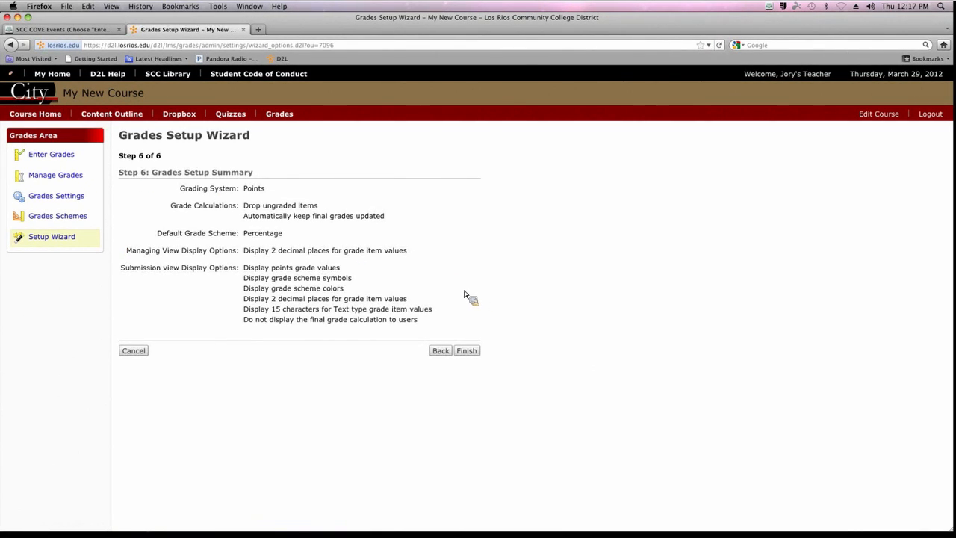
click(474, 351)
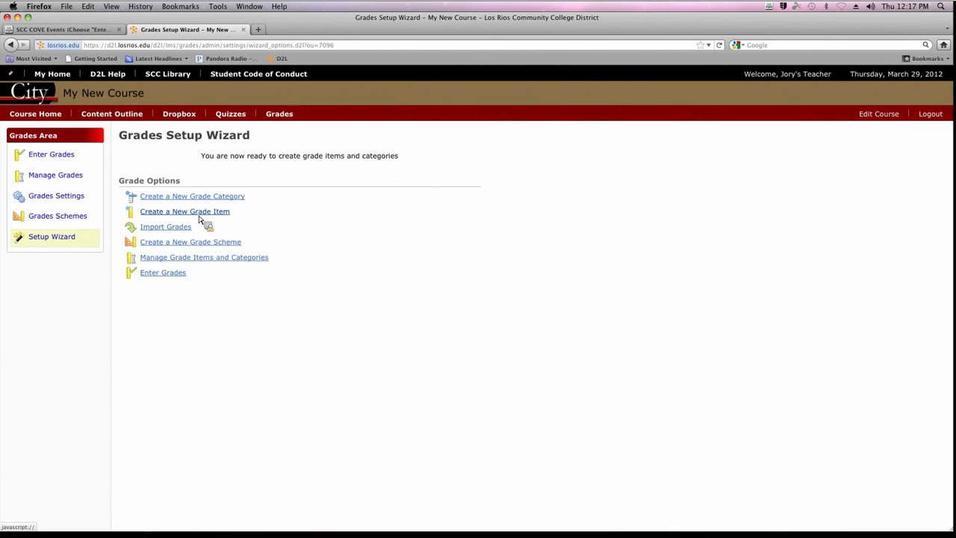
click(54, 176)
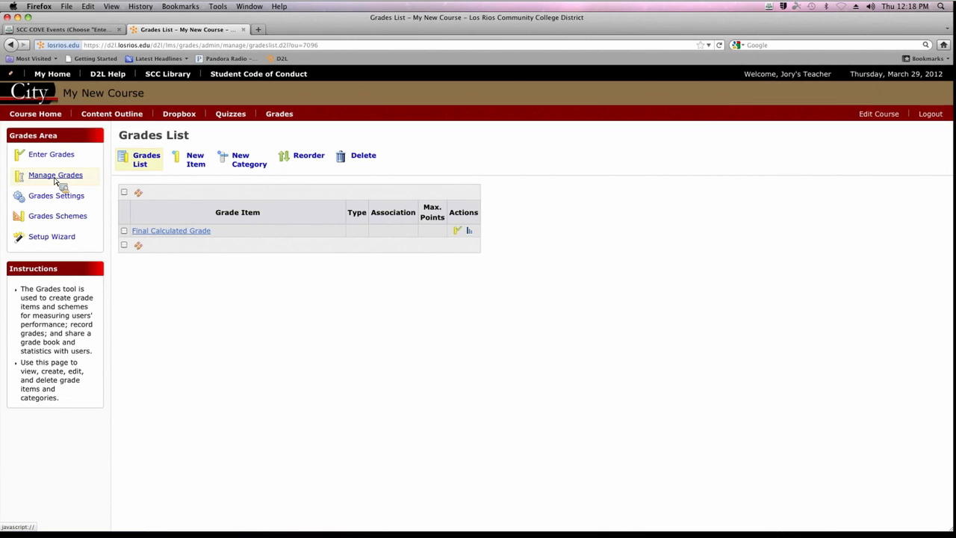
Switch to the slideshow presentation and advance to the Categories & Items slide
key(super+Tab)
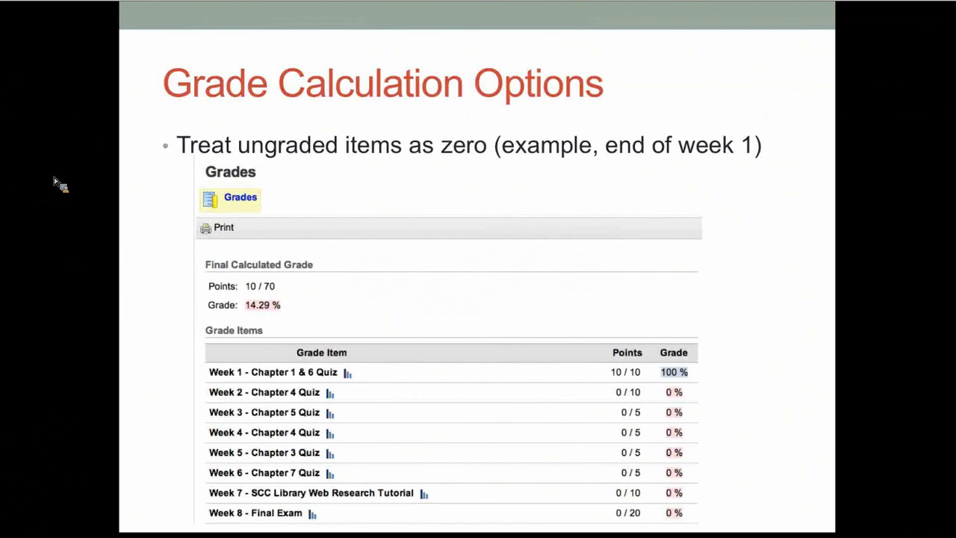
key(Right)
key(Right)
key(Right)
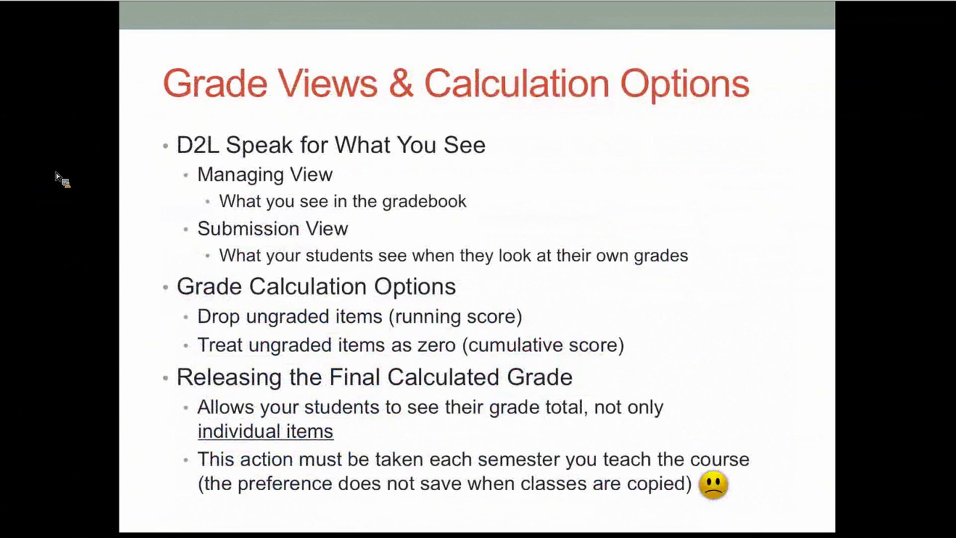
key(Right)
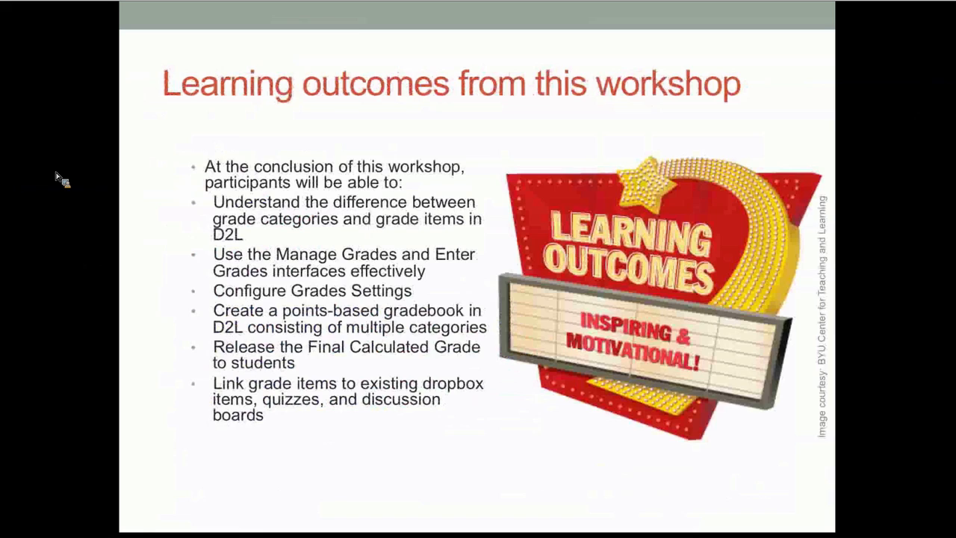
key(Right)
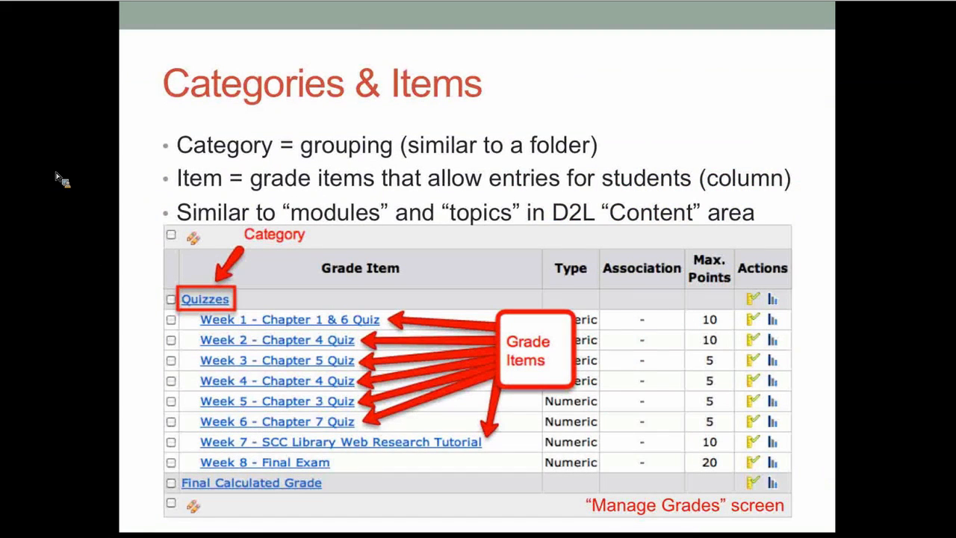
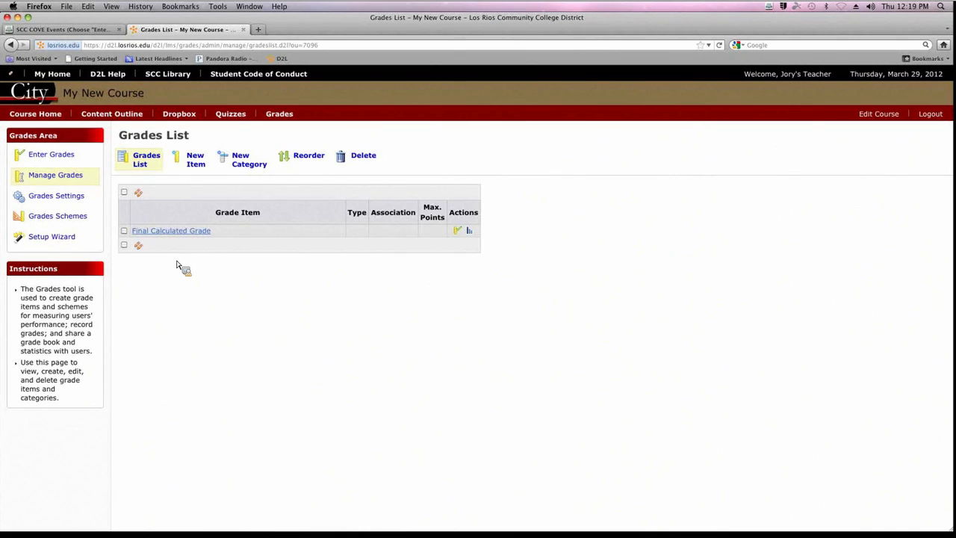
Back in the browser, create a grade category named Quizzes and start another new category
drag(177, 264, 241, 164)
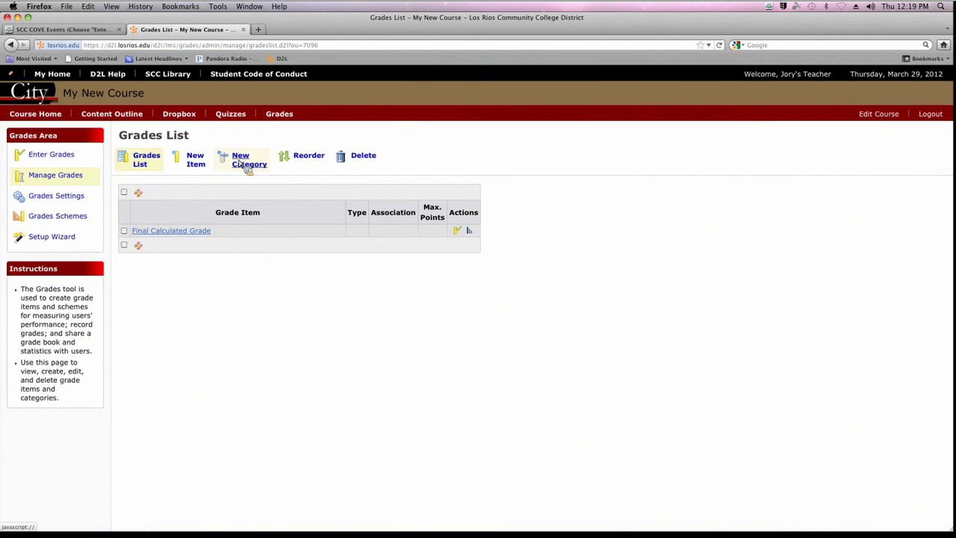
click(241, 165)
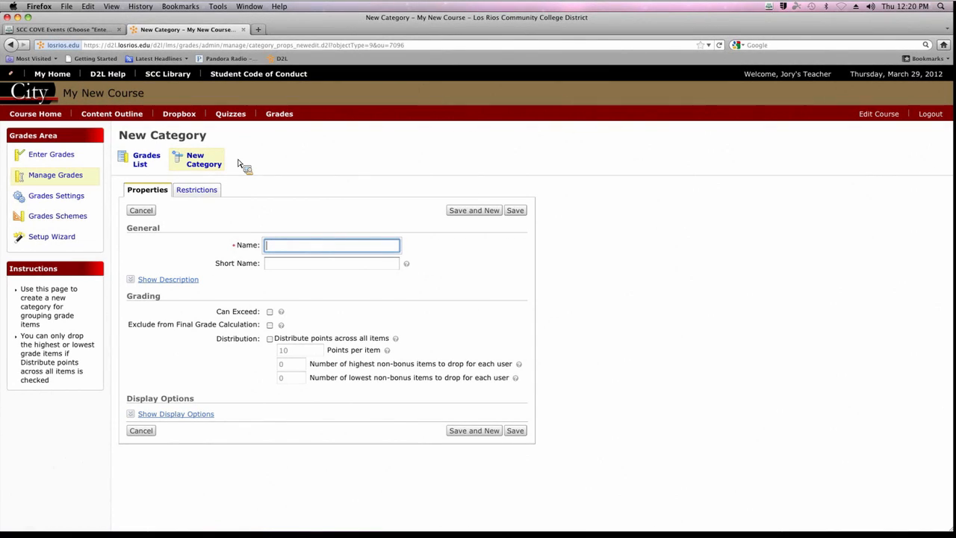
text(Quizzes)
click(469, 212)
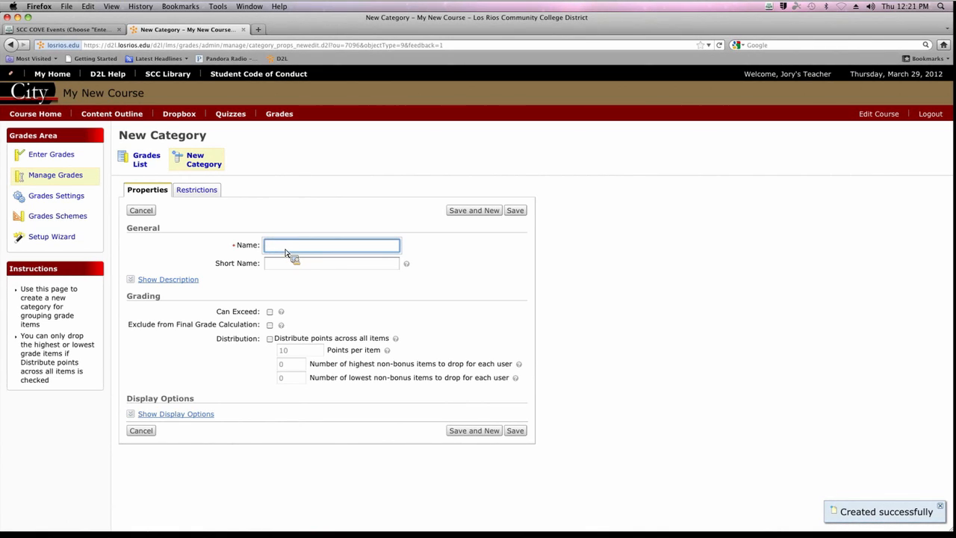
Create two more grade categories named Assignments and Discussions, and return to the grades list
text(Assignments)
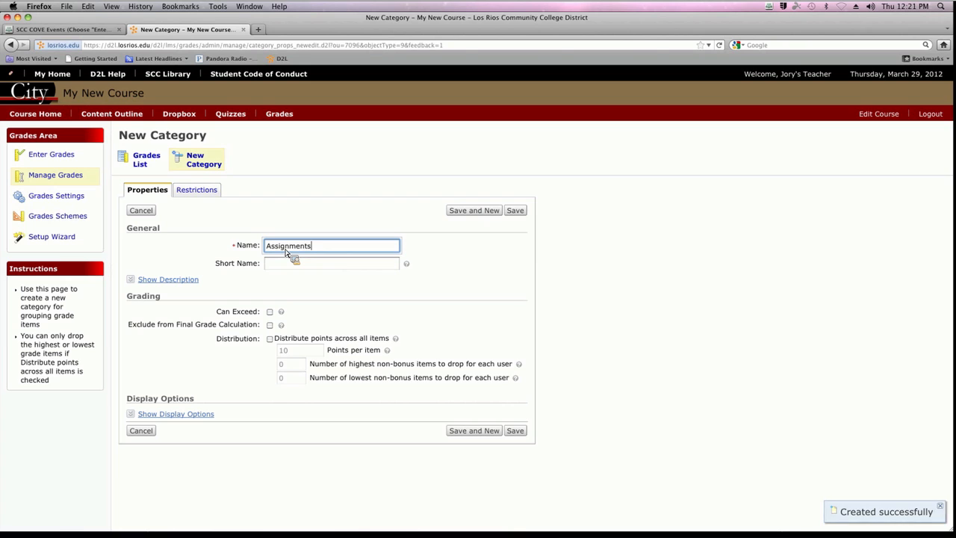
click(472, 211)
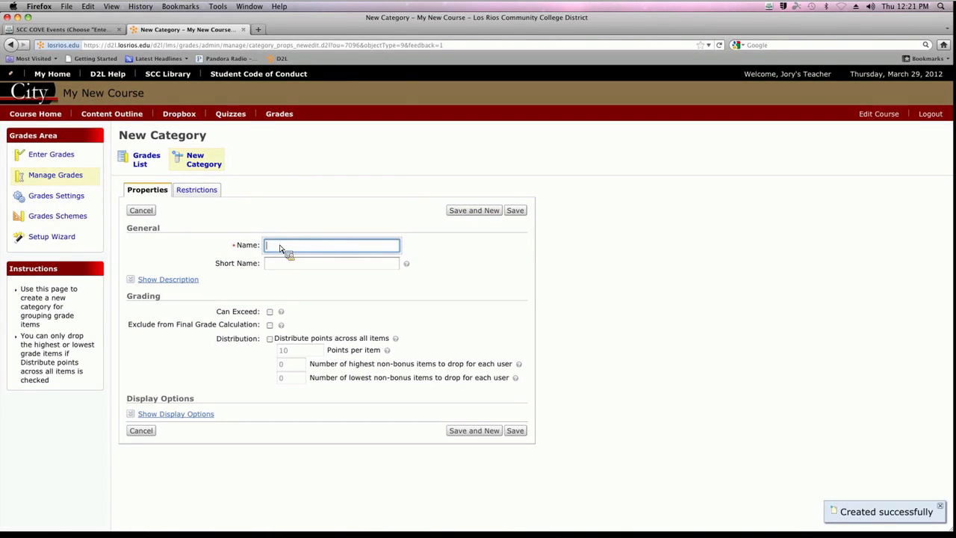
text(Discussions)
click(516, 212)
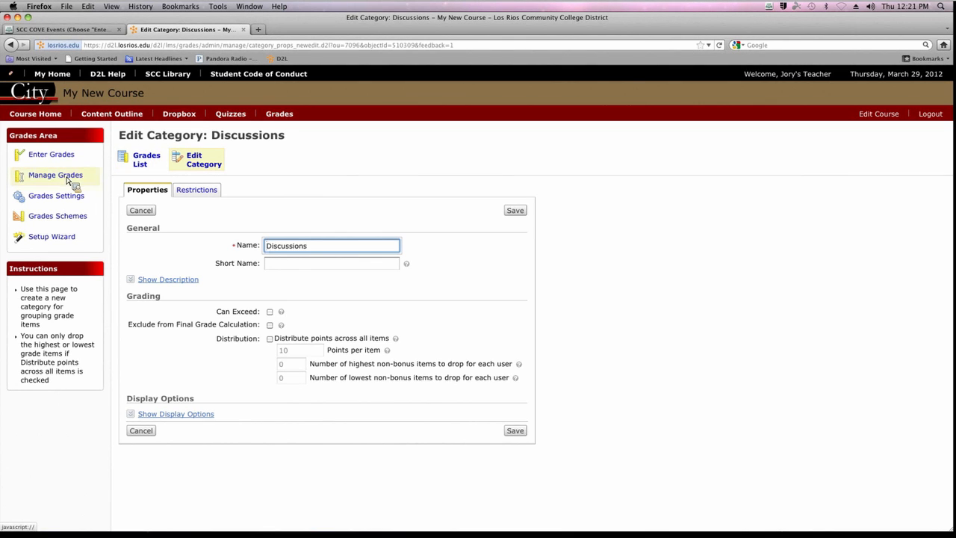
click(140, 165)
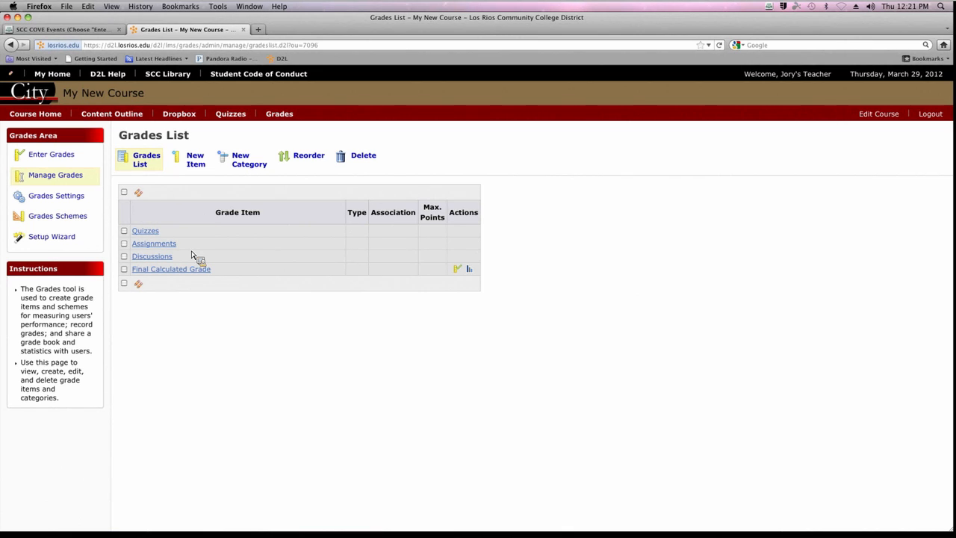
Create a numeric grade item named Week 1 Quiz with short name Q1 in the Quizzes category, saving it to begin another item
click(197, 161)
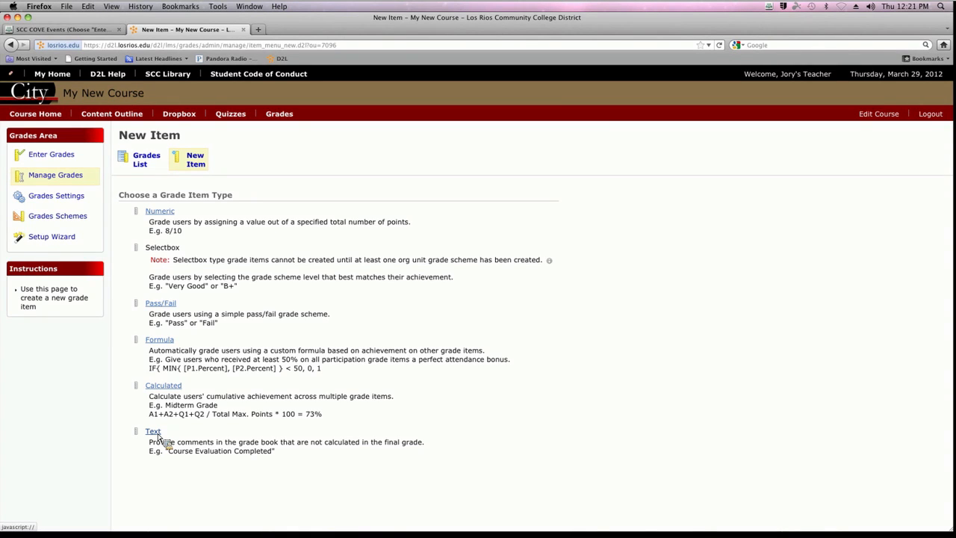
click(159, 212)
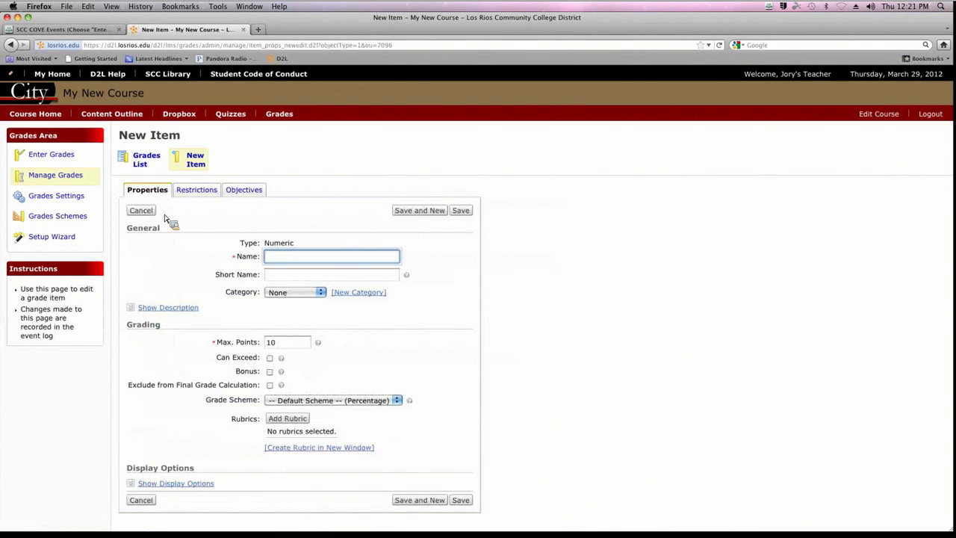
text(Week 1 Quiz)
click(273, 278)
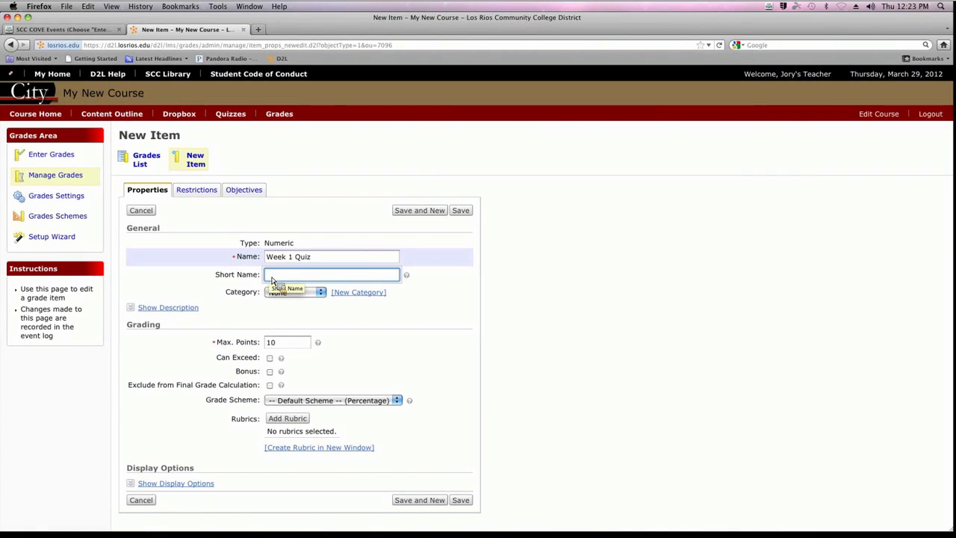
text(Q1)
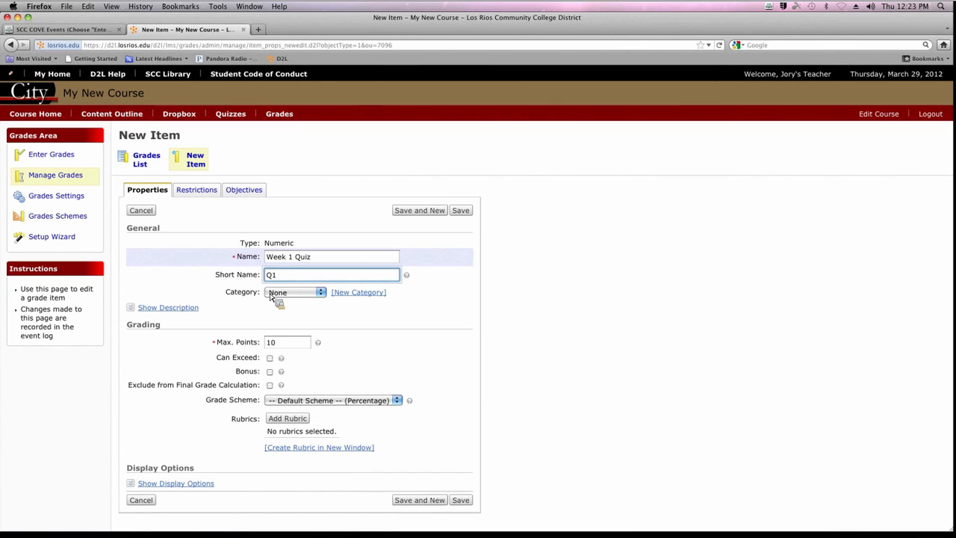
click(317, 298)
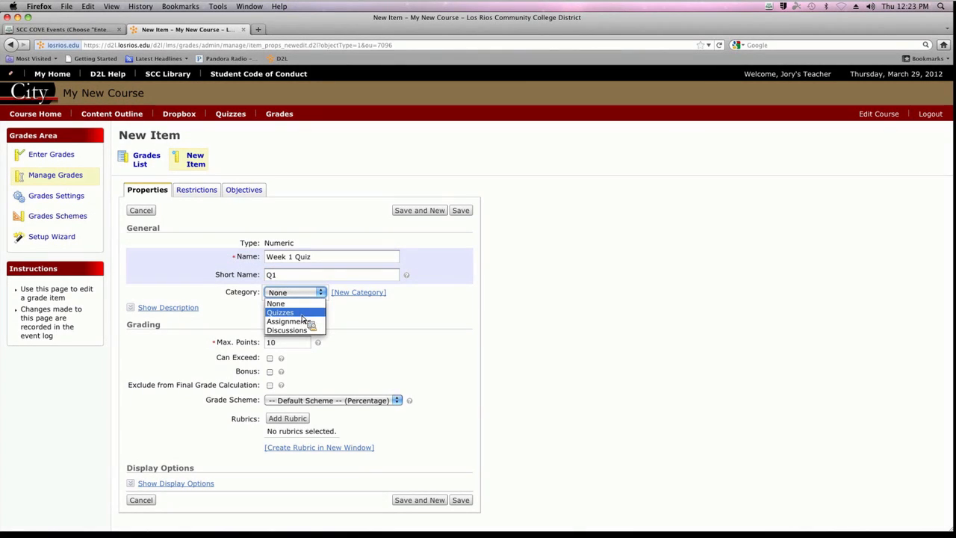
click(301, 315)
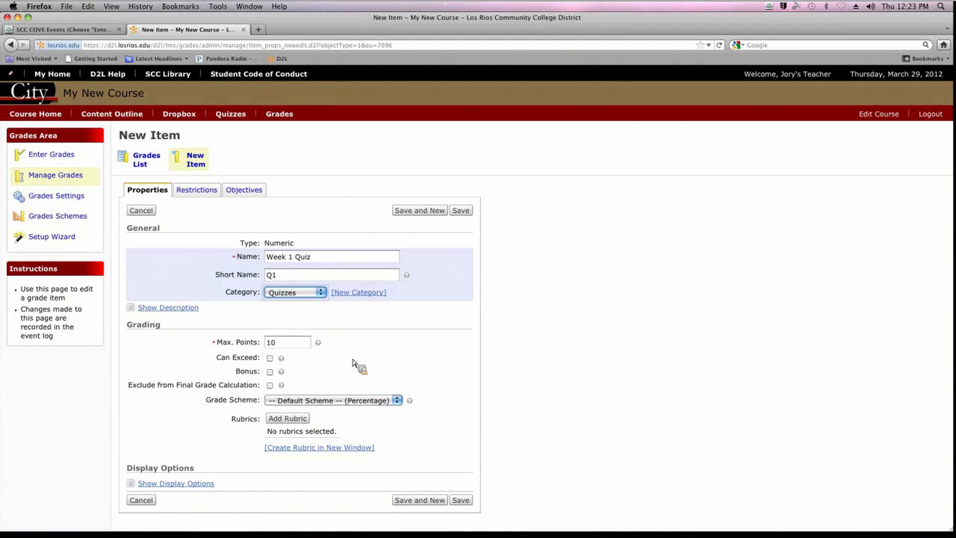
click(419, 500)
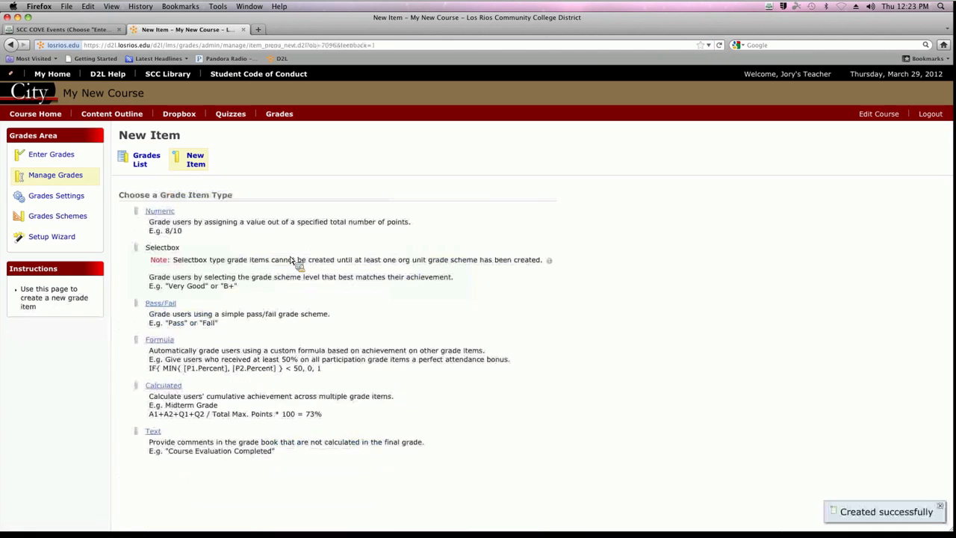
Create a numeric grade item named Week 2 Quiz with short name Q2 and no category, saving it to begin another item
click(163, 213)
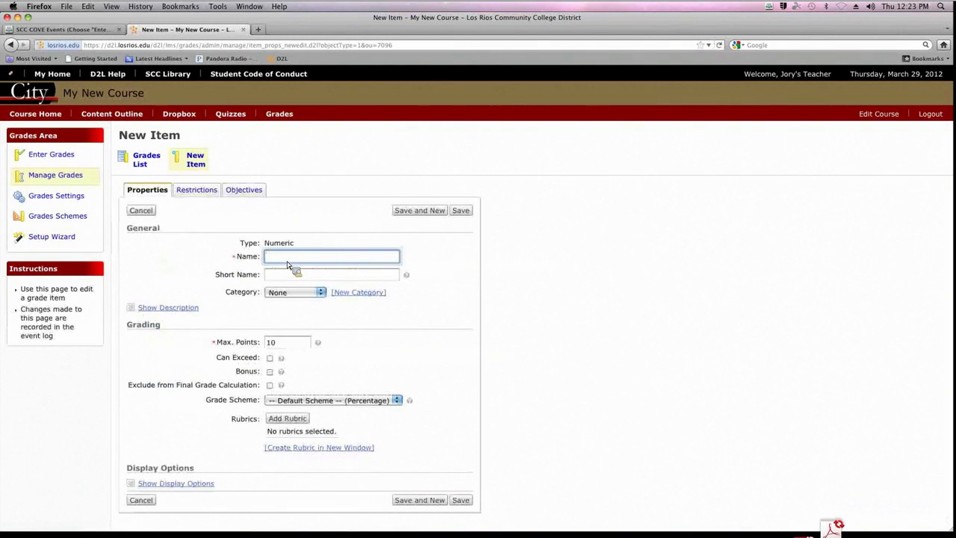
text(Week 2 Quiz)
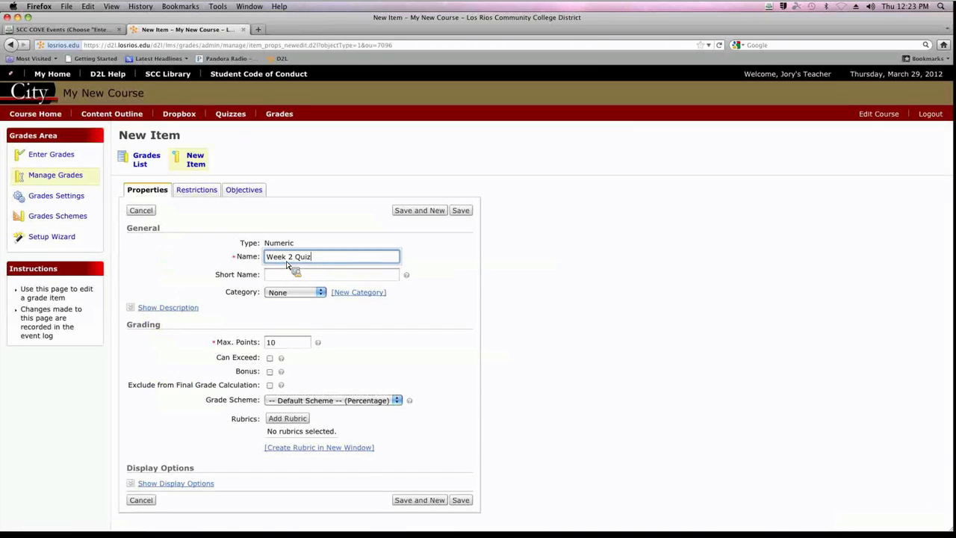
click(306, 281)
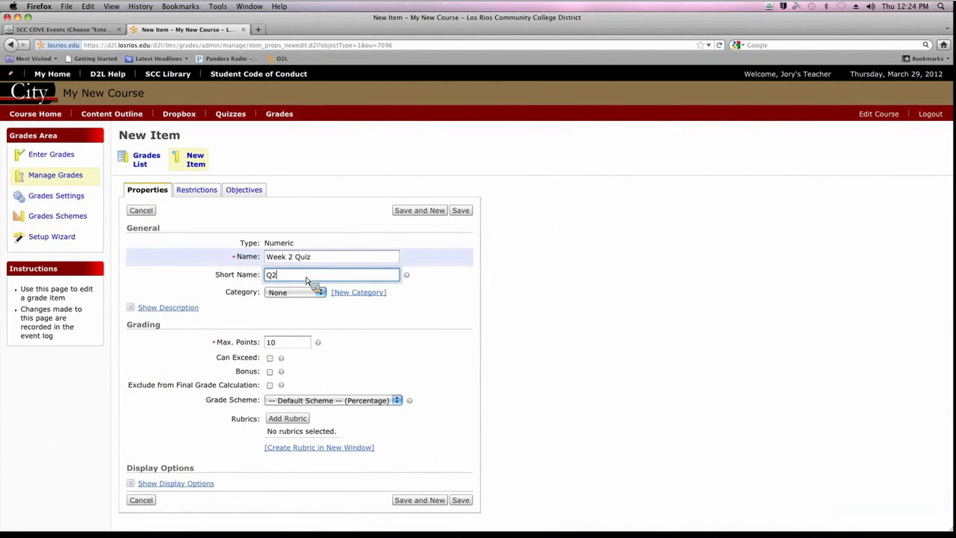
text(Q2)
click(422, 499)
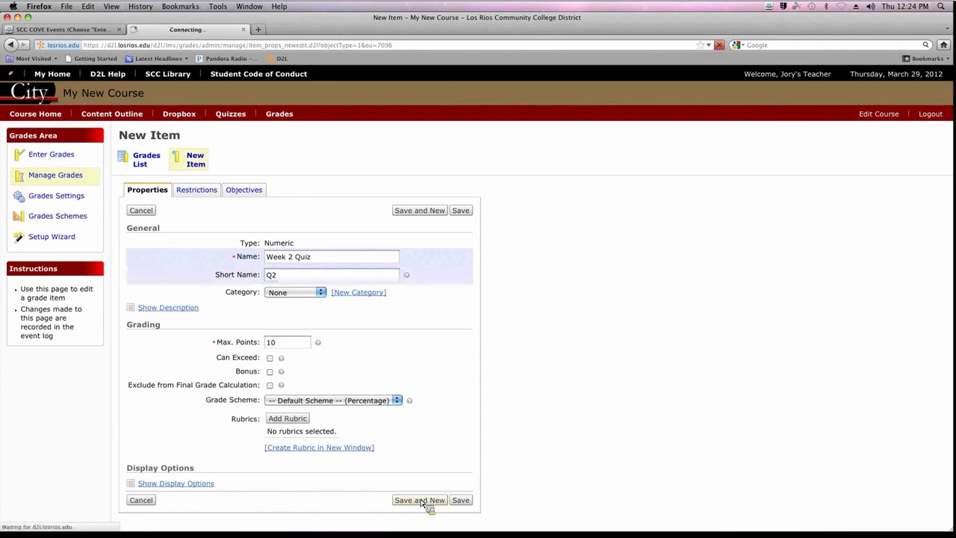
Create a numeric grade item named Week 3 Quiz with short name Q3 in the Quizzes category, saving it to begin another item
click(159, 211)
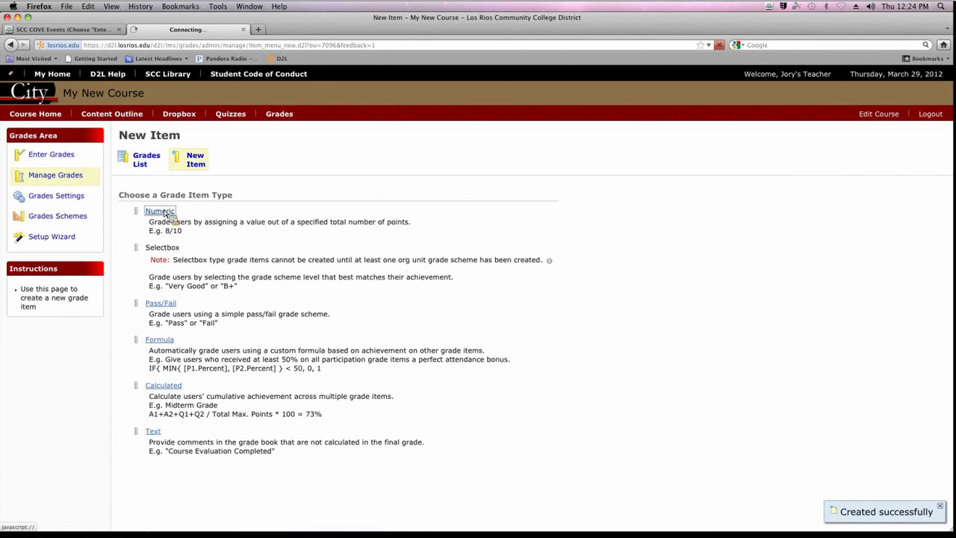
text(Week 2)
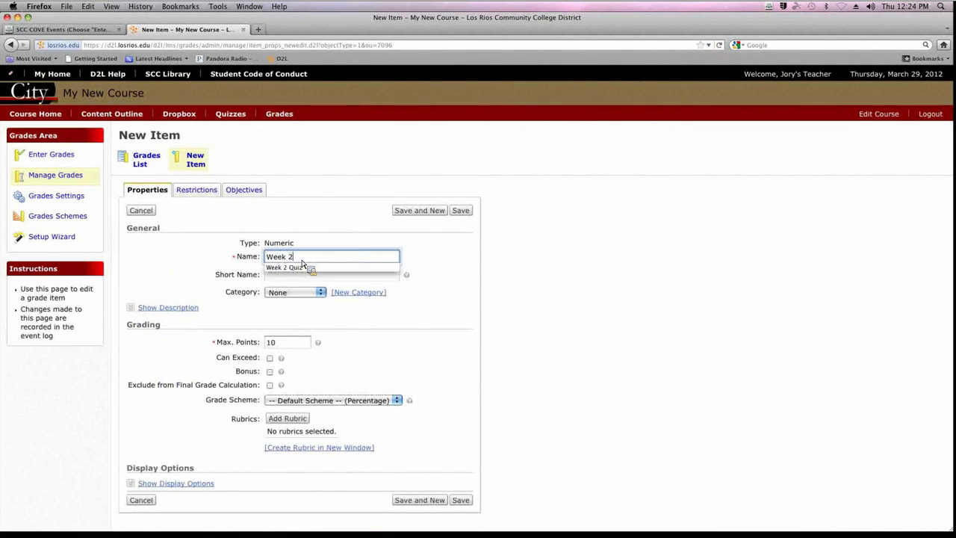
key(BackSpace)
text(3 Quiz)
key(Tab)
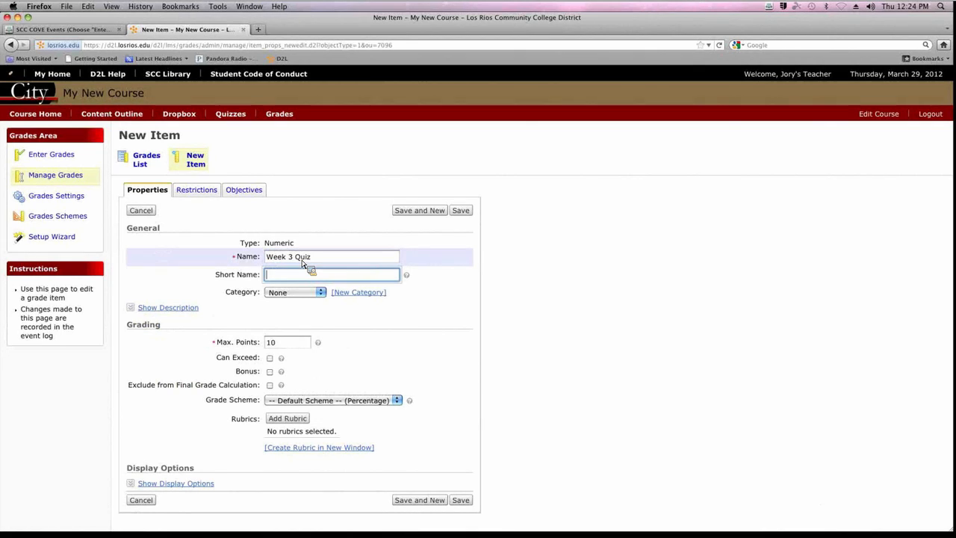
text(Q3)
click(307, 293)
click(306, 311)
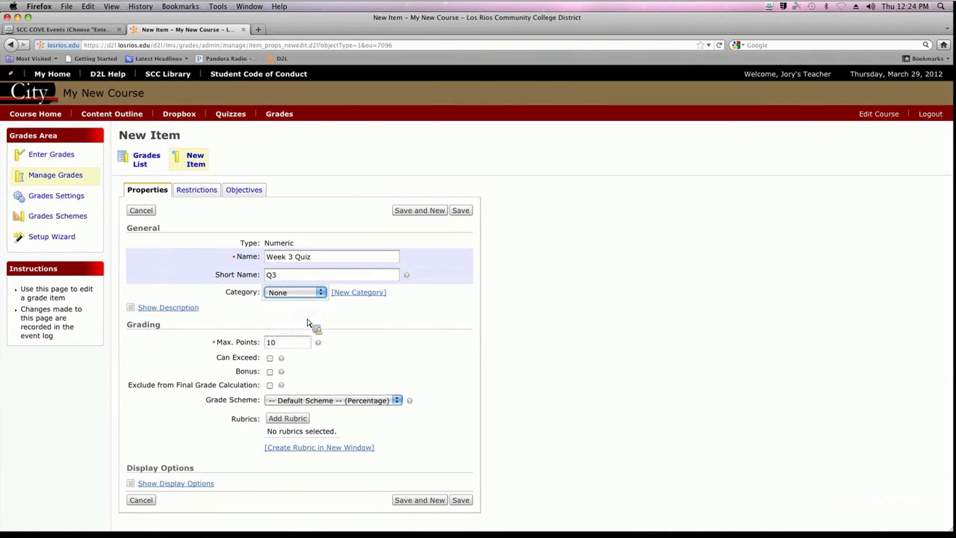
click(417, 500)
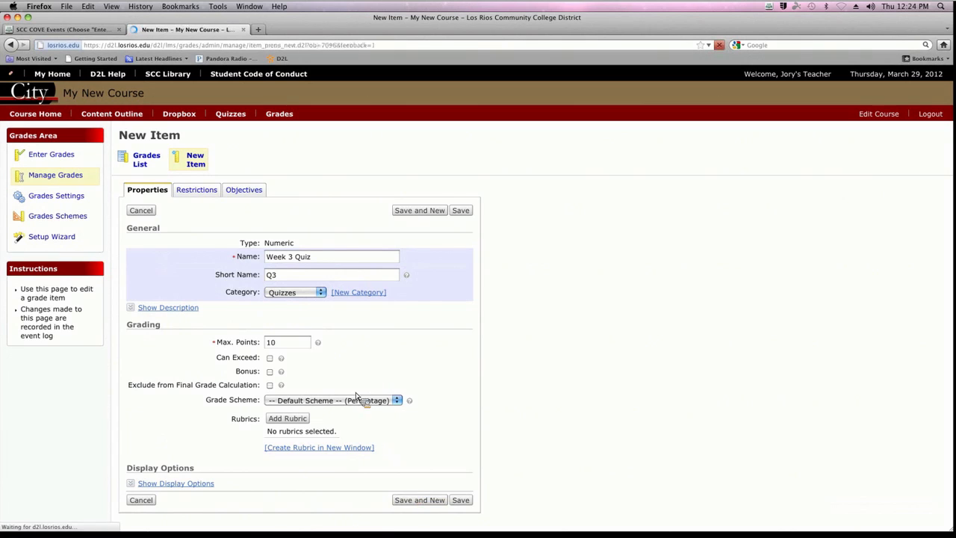
Create a numeric grade item named Week 4 Quiz with short name Q4 and no category, saving it to begin another item
click(158, 211)
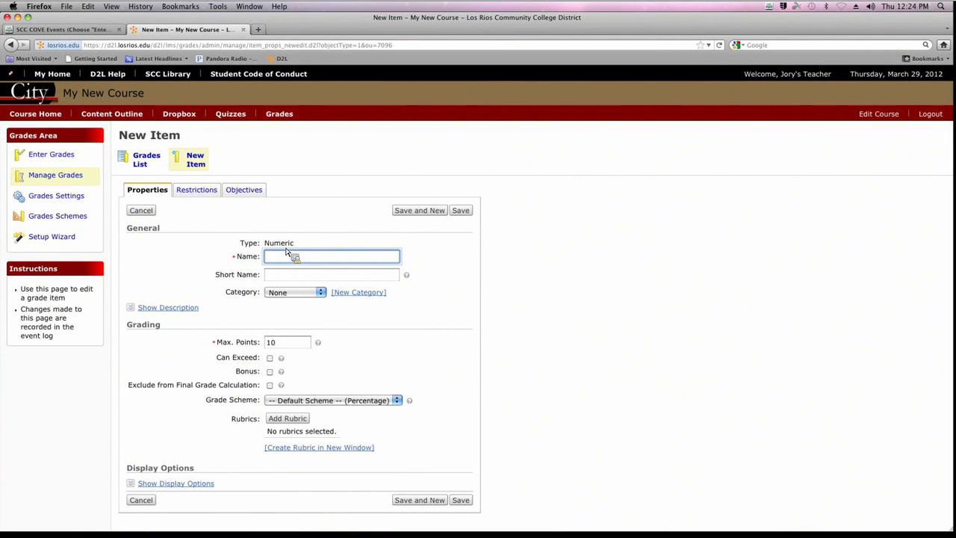
text(We)
key(Escape)
text(ek 4 Quiz)
key(Tab)
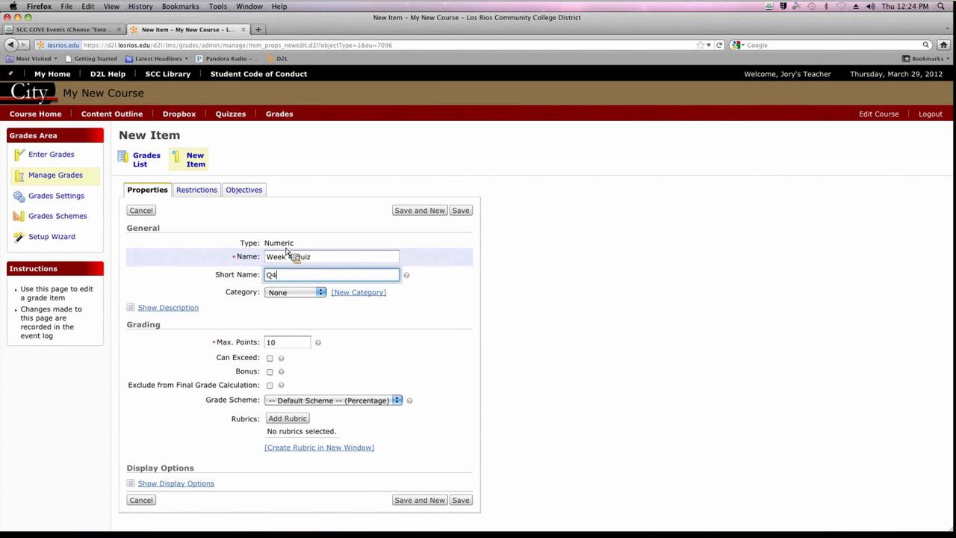
text(Q4)
click(423, 500)
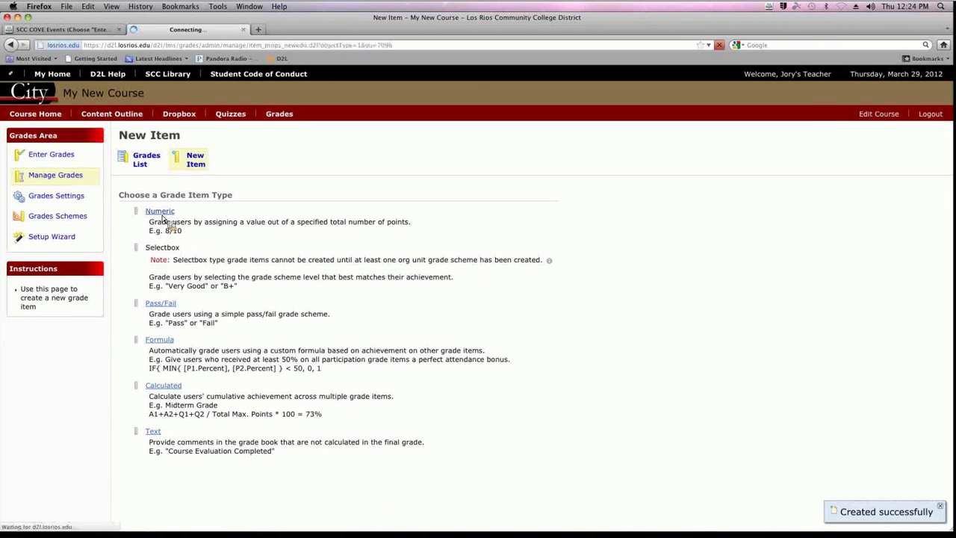
Create a numeric grade item named Week 5 Quiz with short name Q5 in the Quizzes category, saving it to begin another item
text(Week )
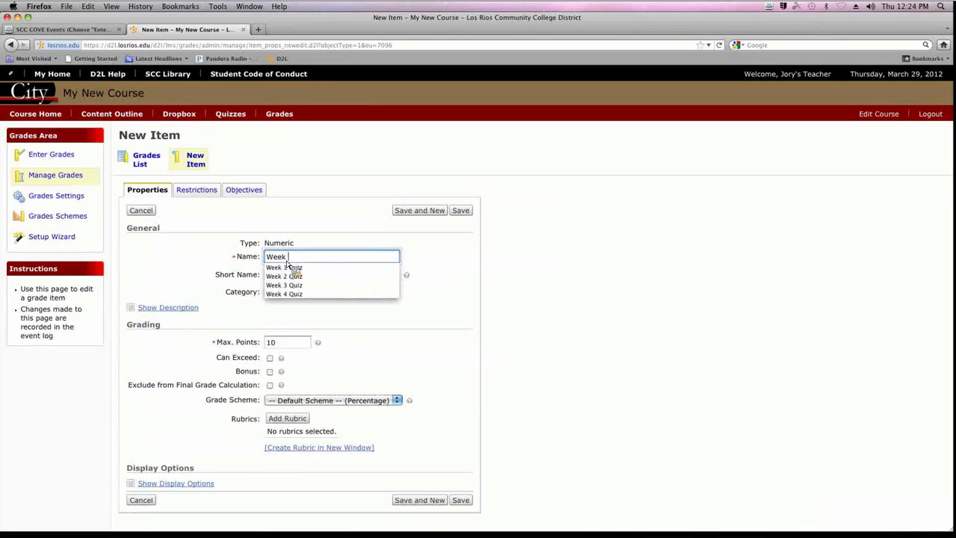
text(5 Quiz)
key(Tab)
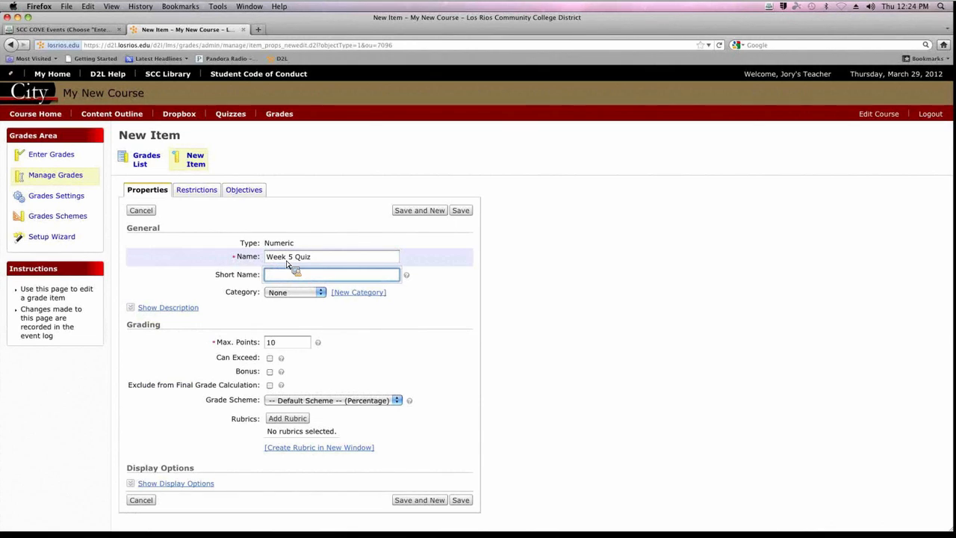
text(Q5)
click(302, 292)
click(297, 314)
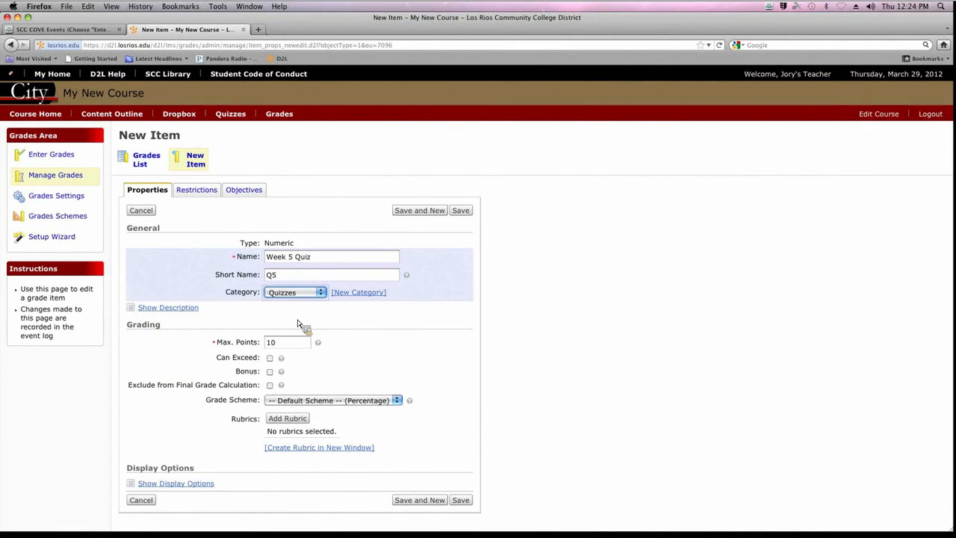
click(418, 502)
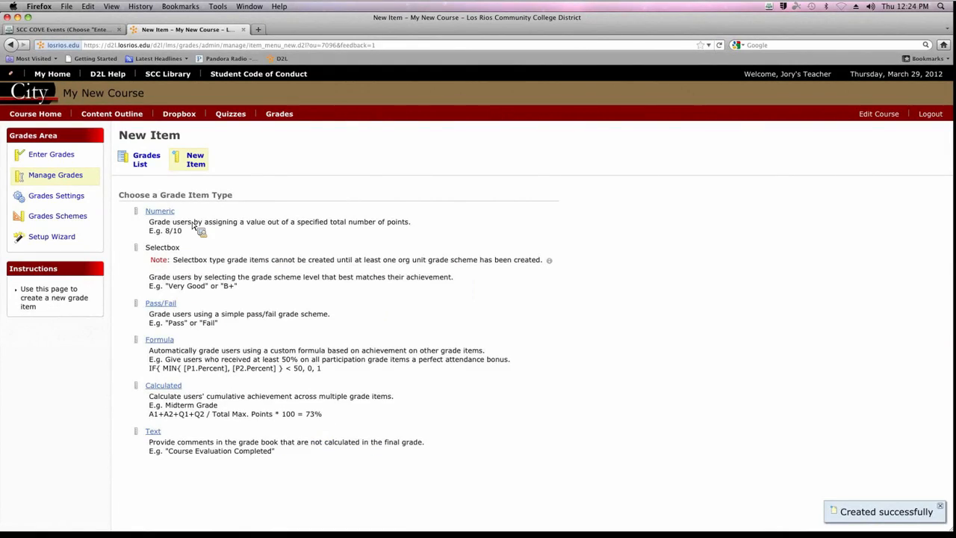
Create a numeric grade item named Week 6 Quiz with short name Q6 in the Quizzes category, saving it to begin another item
click(161, 212)
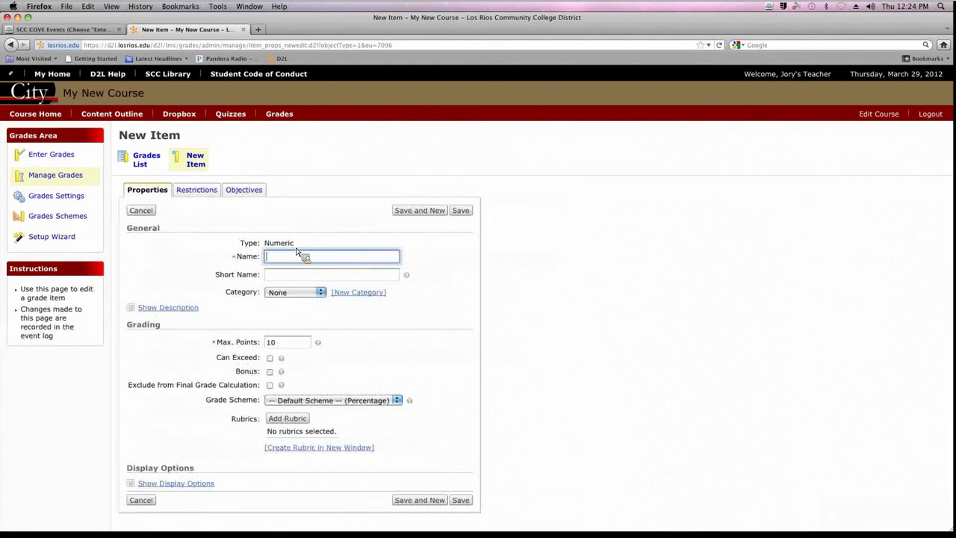
text(Week 6 Quiz)
key(Tab)
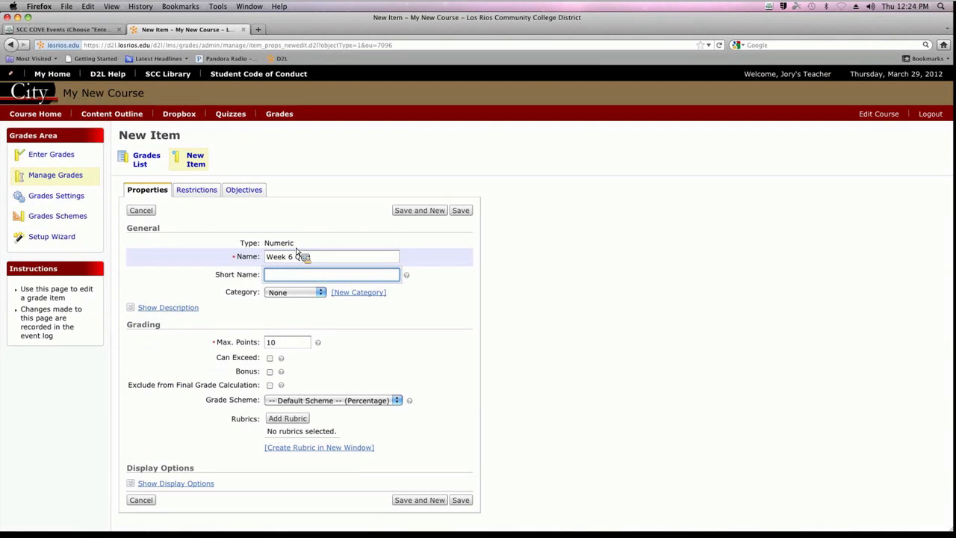
text(Q6)
click(319, 295)
click(314, 309)
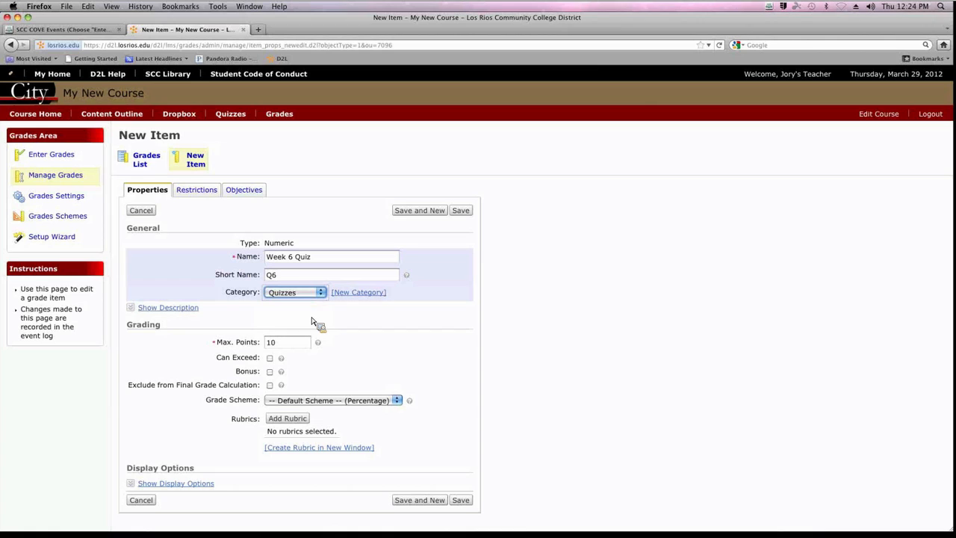
click(419, 499)
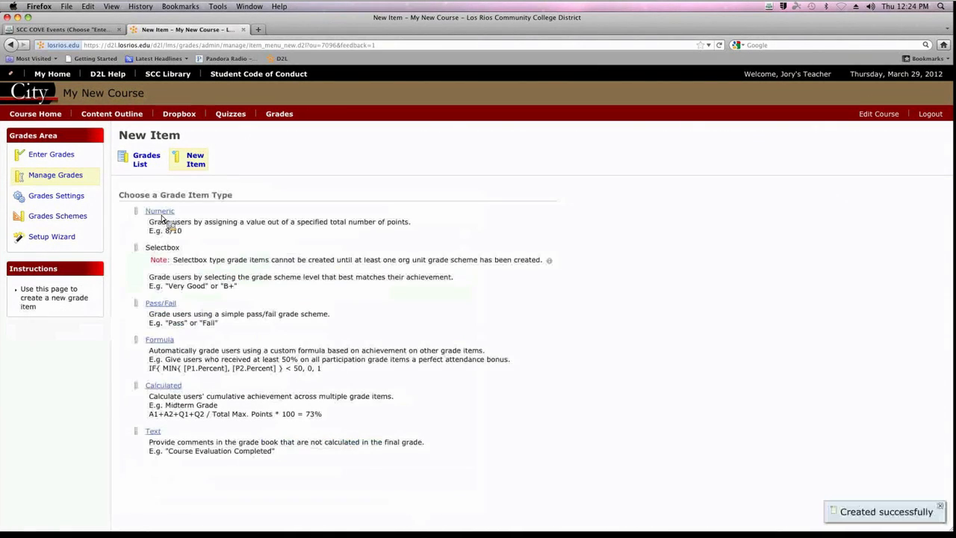
Create a numeric grade item named Week 7 Quiz with short name Q7 and no category, saving it to begin another item
click(160, 211)
text(W)
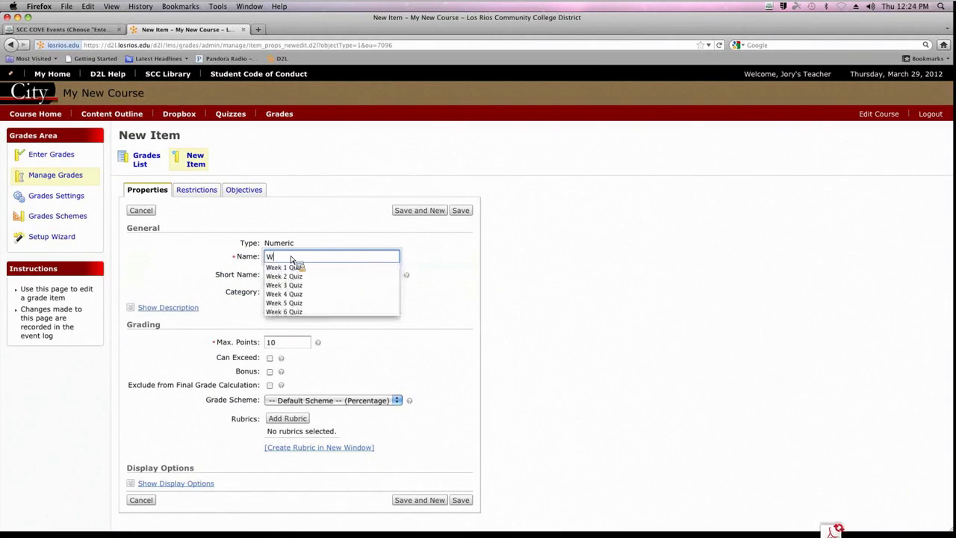
text(eek 7 QUiz)
key(Tab)
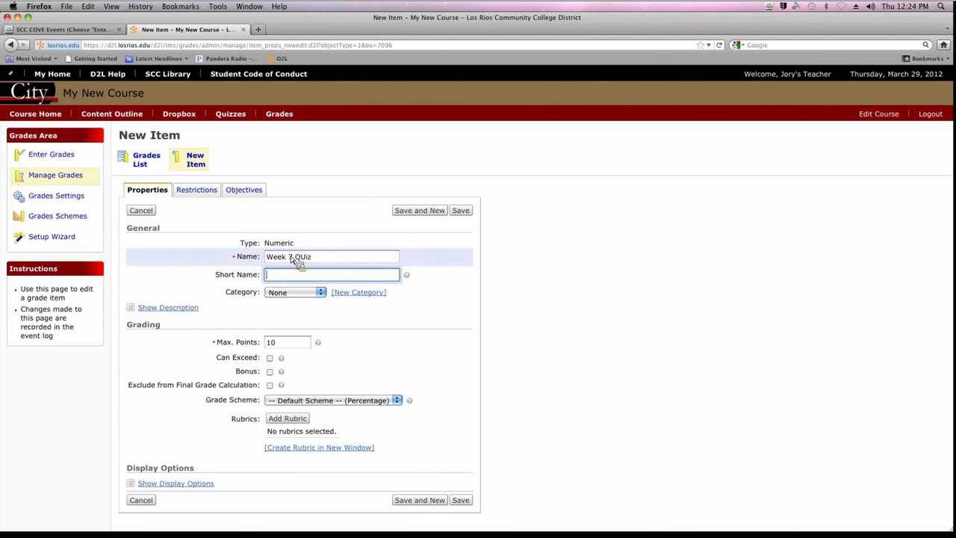
text(Q7)
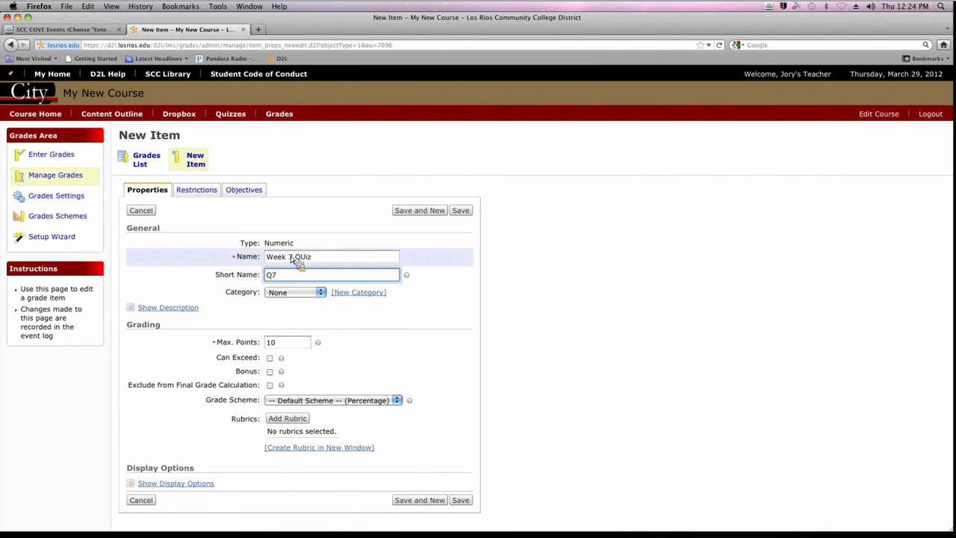
click(306, 259)
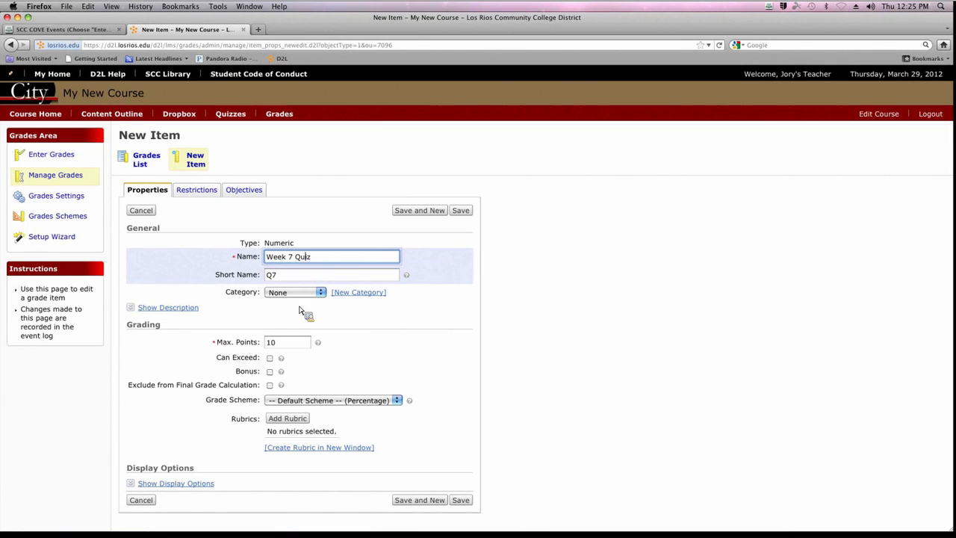
click(427, 500)
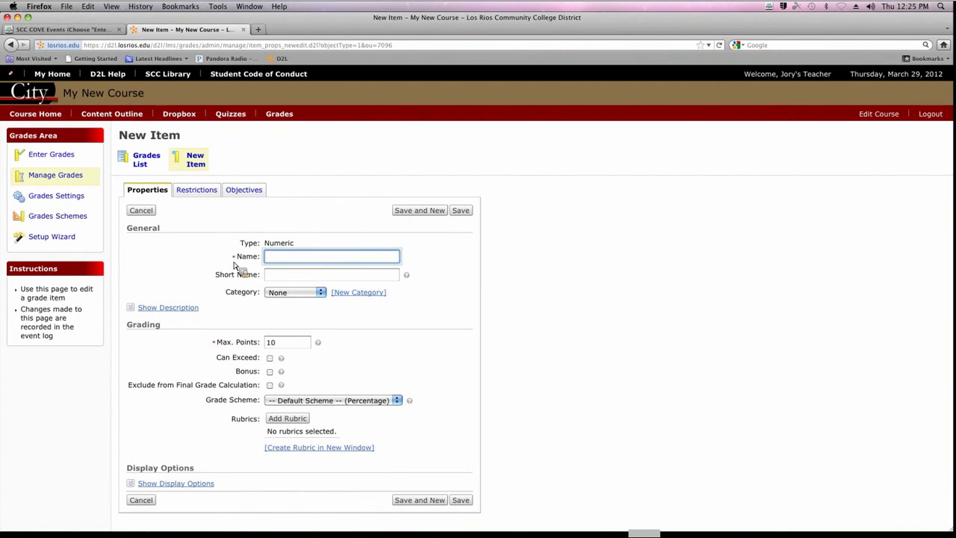
Create a numeric item named Week 8 Final Exam with short name Final in the Quizzes category, save it and return to the grades list
text(Weeek)
key(BackSpace)
text(k 8 )
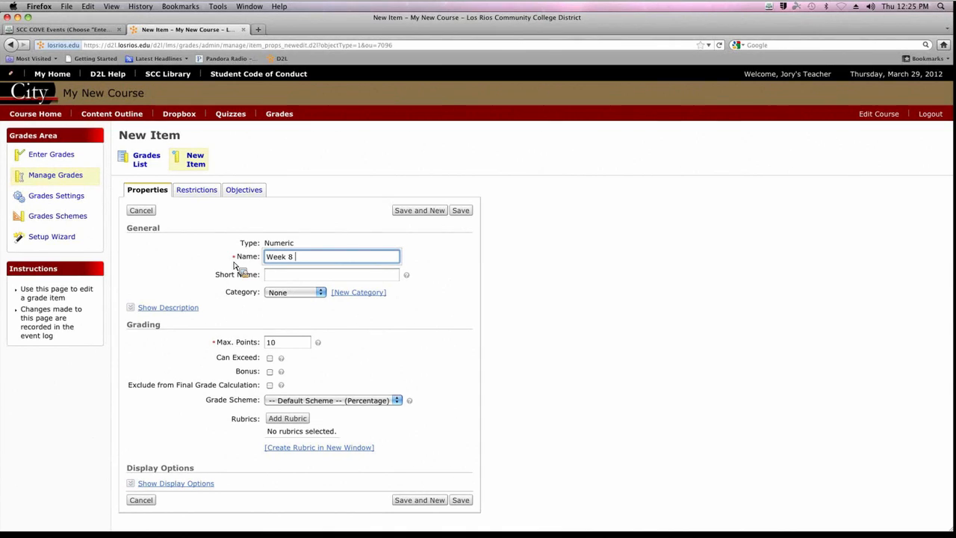
text(Final Exam)
key(Tab)
text(Final)
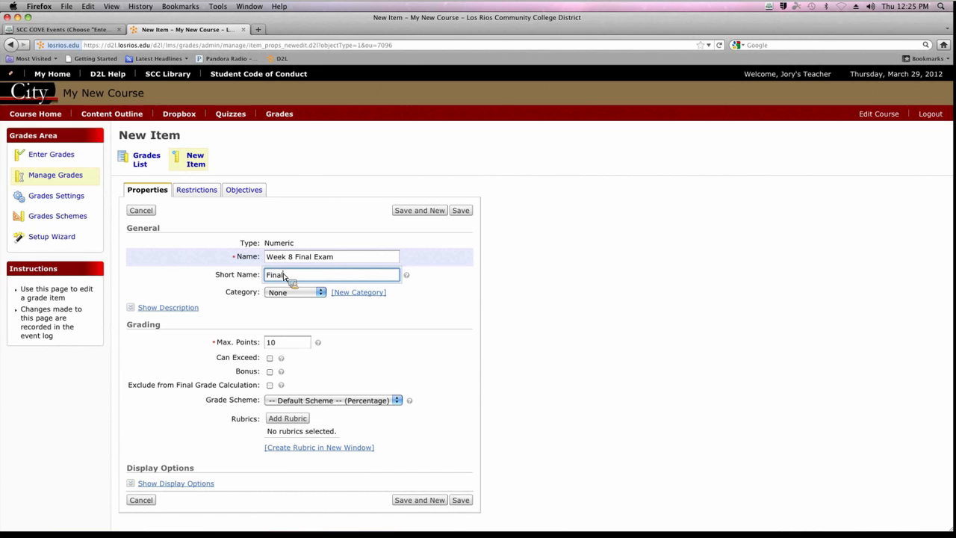
click(288, 293)
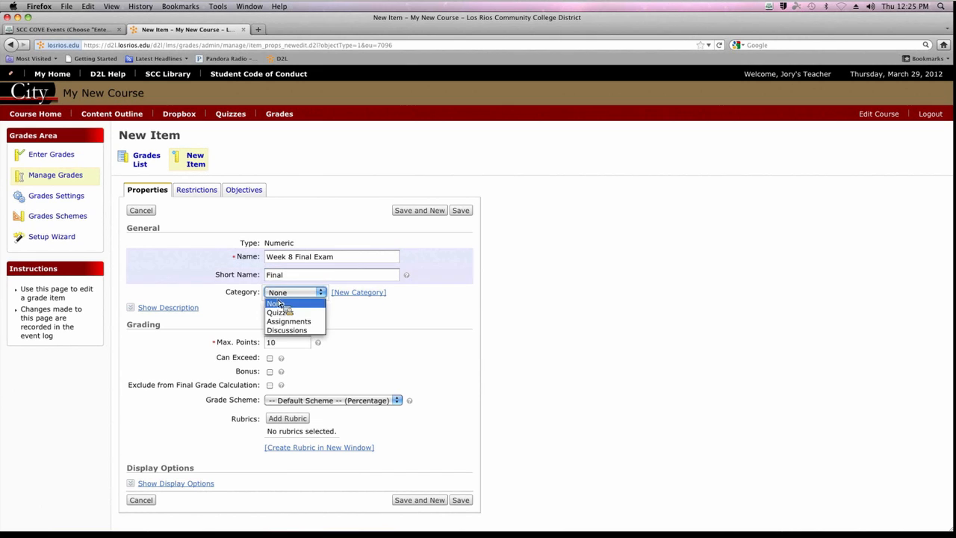
click(282, 318)
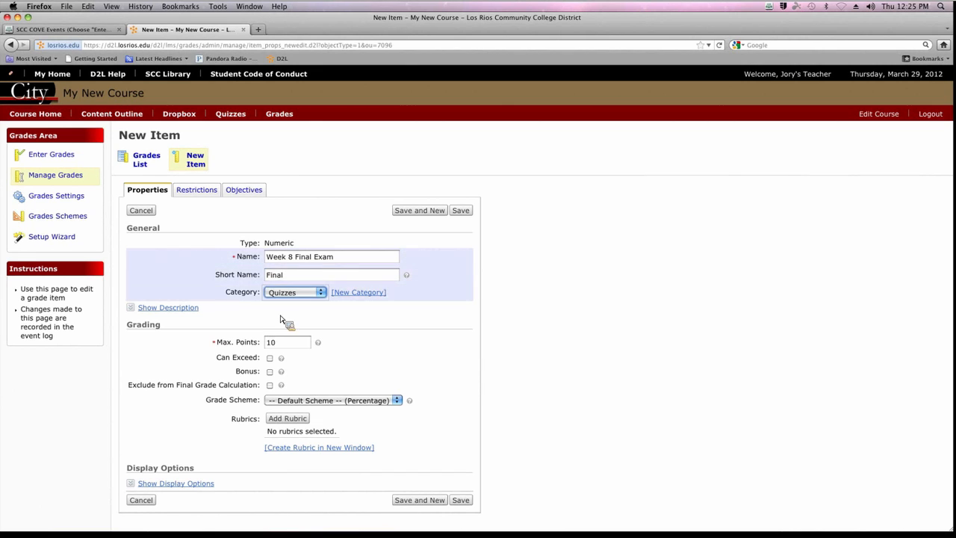
click(460, 500)
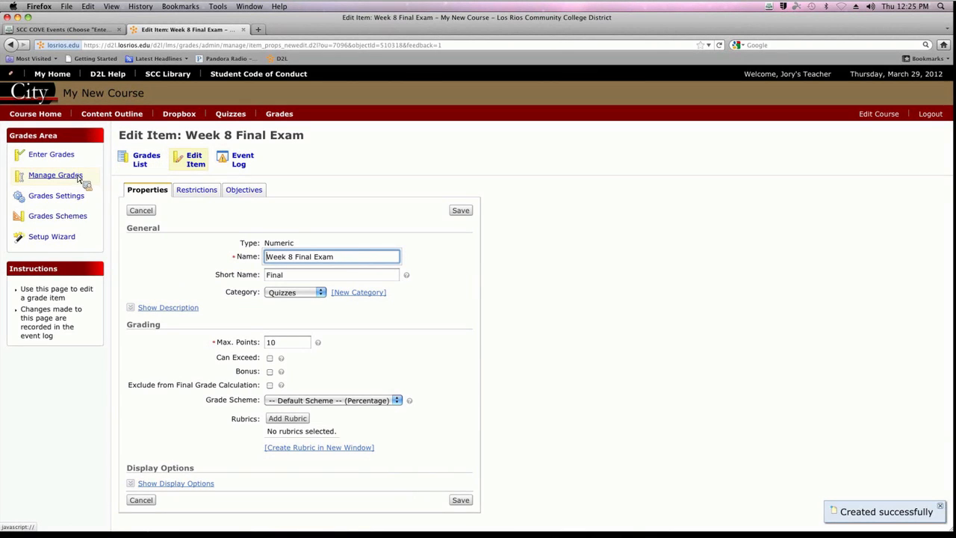
click(137, 166)
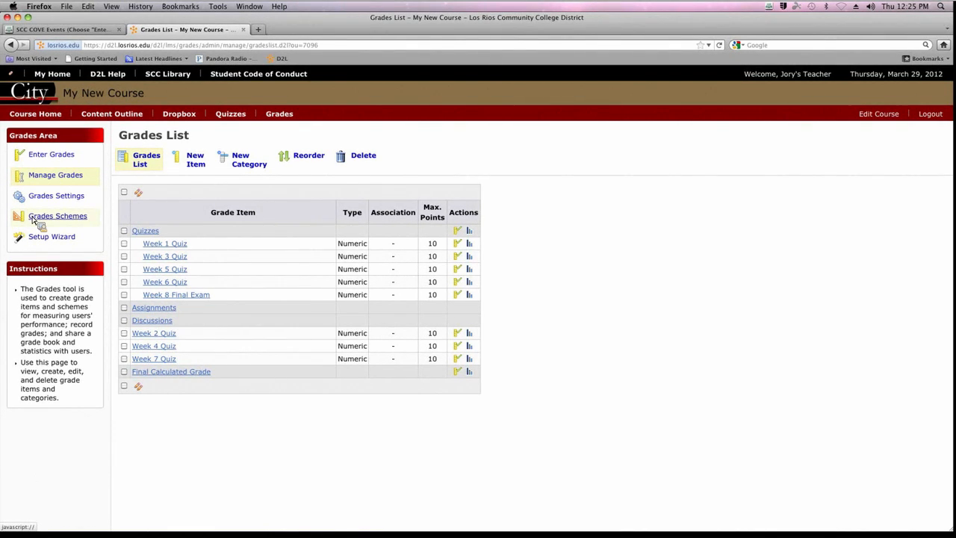
Bulk edit the Week 2, Week 4 and Week 7 Quiz grade items, assign all three to the Quizzes category, and save
key(super+plus)
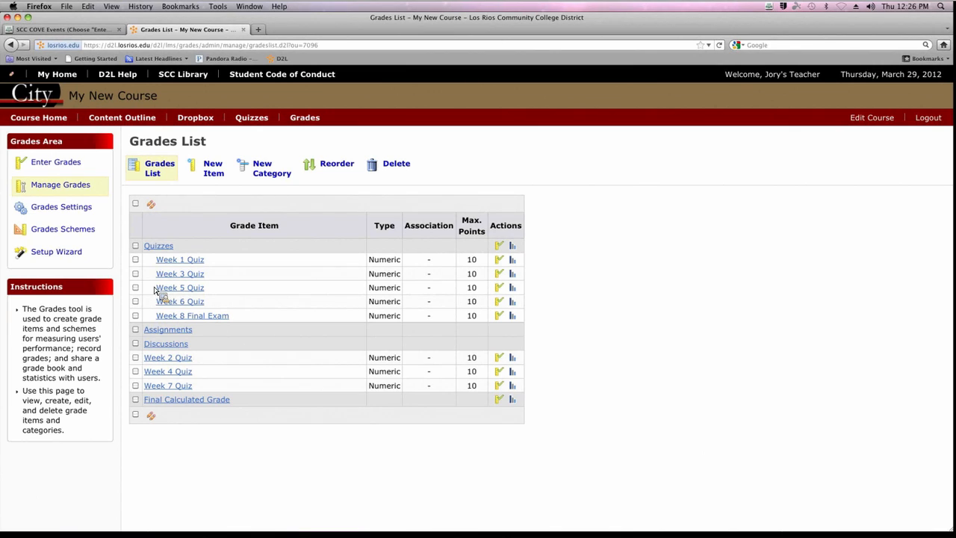
click(136, 357)
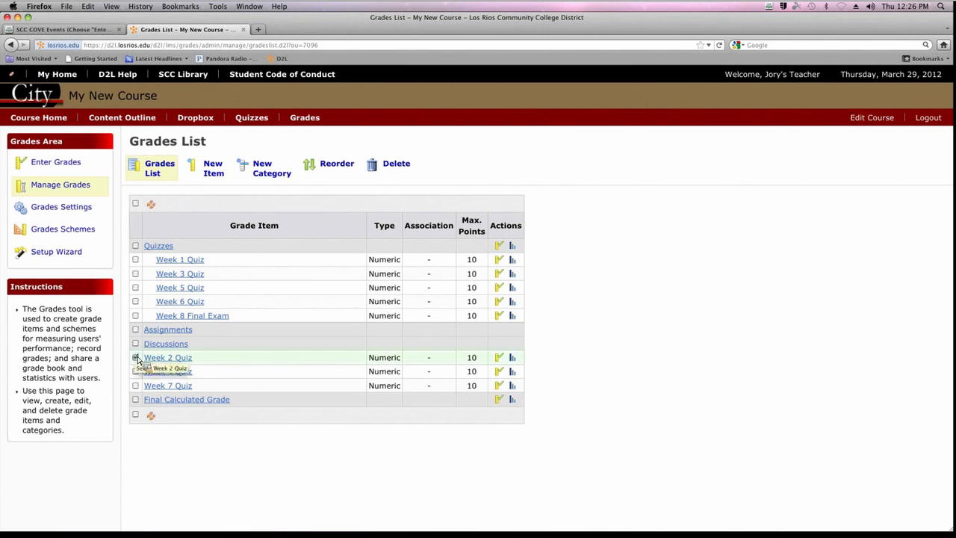
click(136, 372)
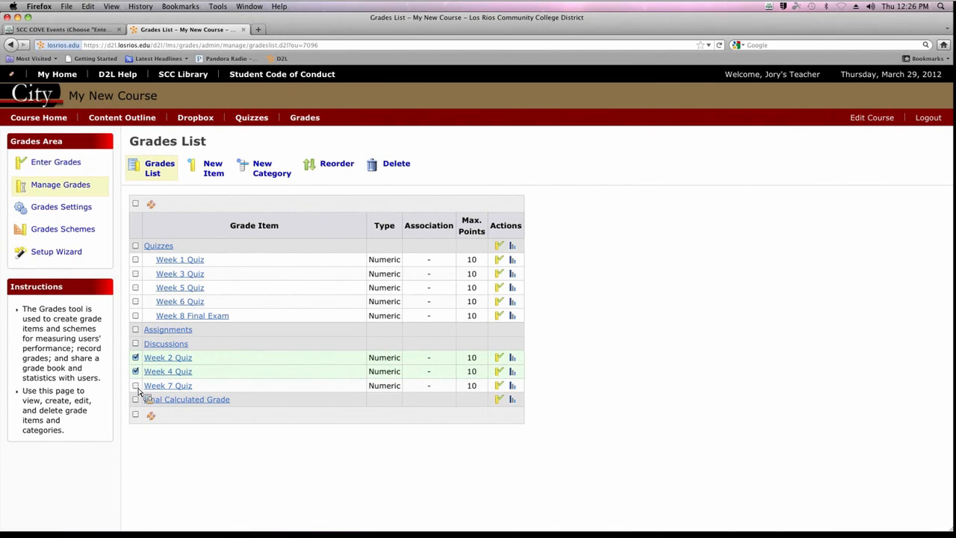
click(136, 386)
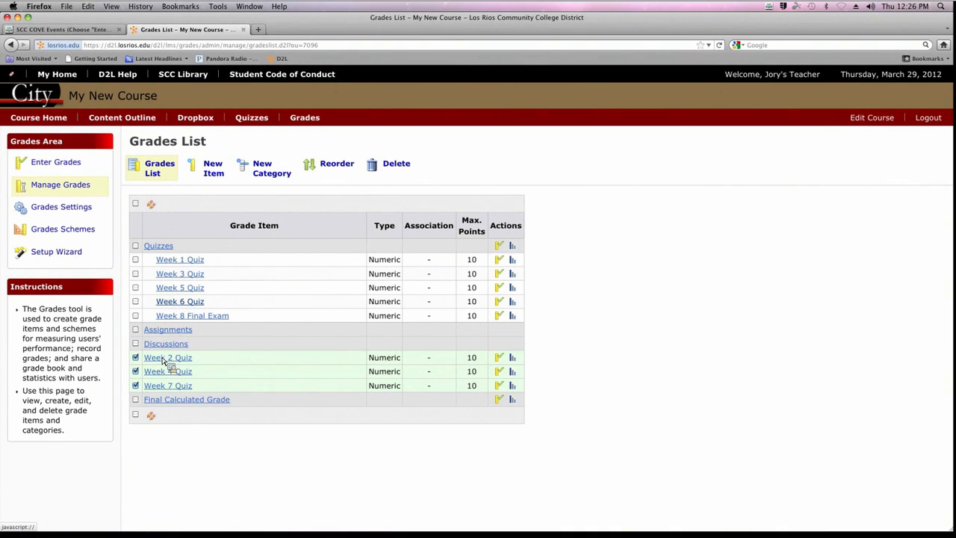
click(152, 209)
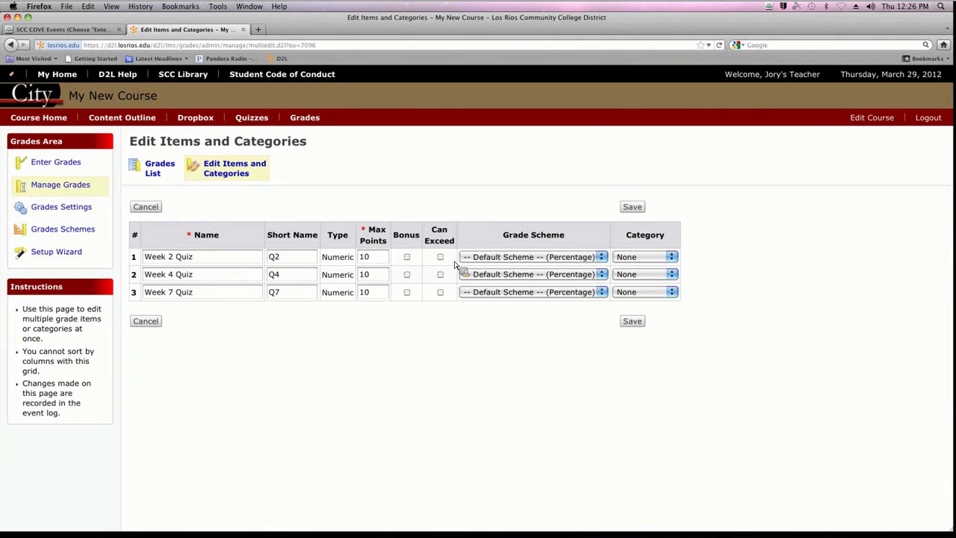
click(671, 257)
click(670, 279)
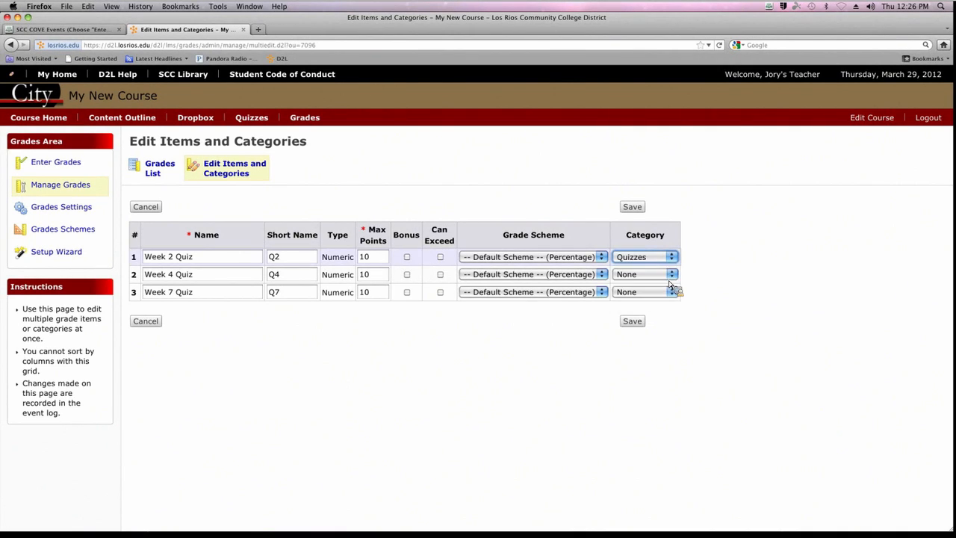
click(671, 275)
click(670, 297)
click(672, 293)
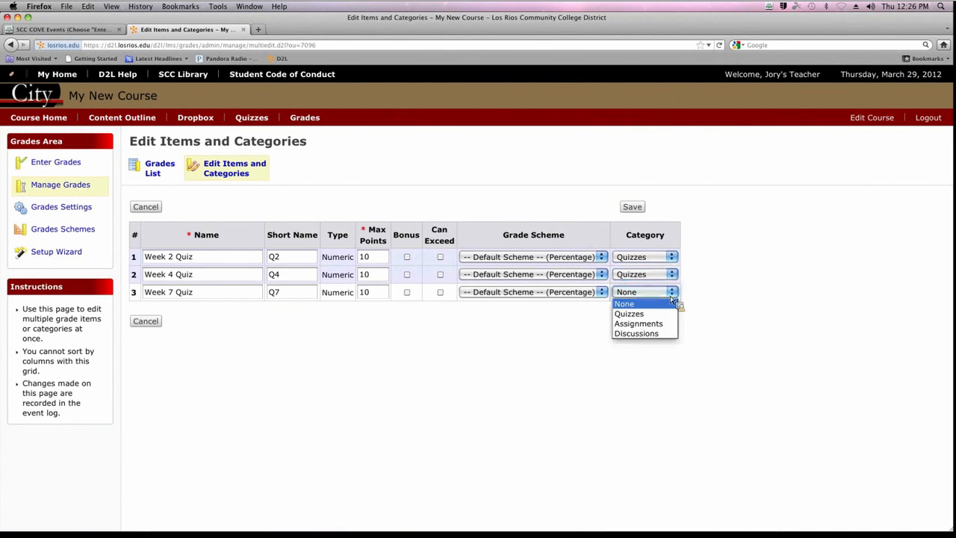
click(668, 314)
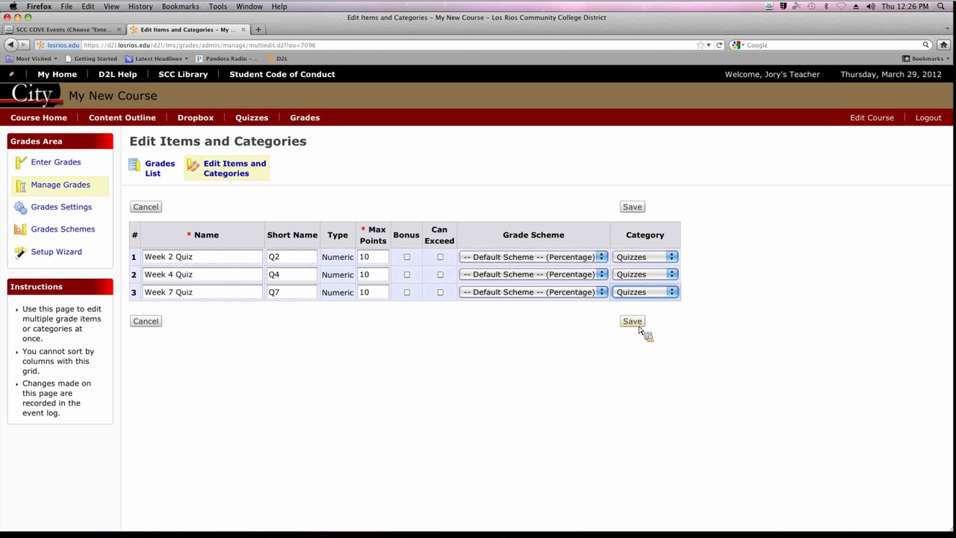
click(632, 321)
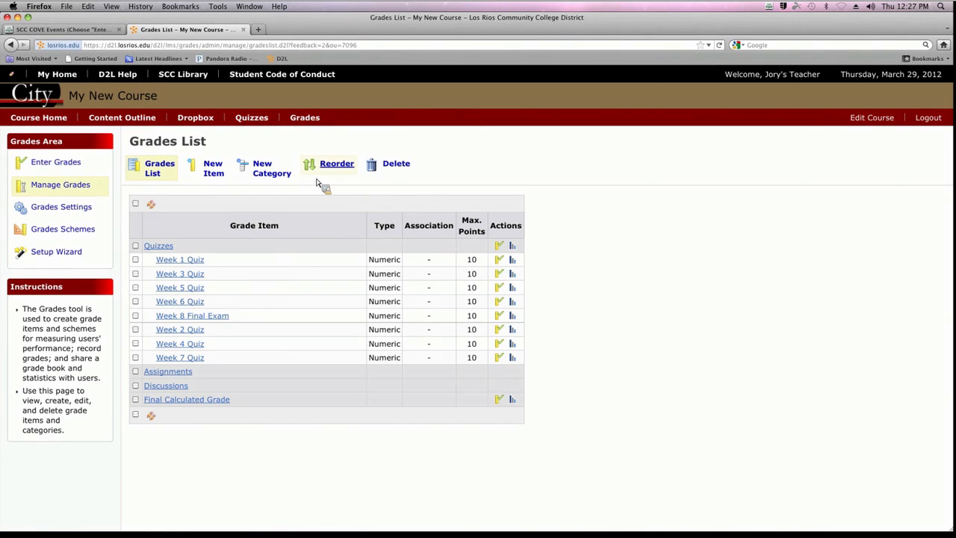
Reorder the Quizzes items, setting Week 2 Quiz to position 2, Week 4 Quiz to 4 and Week 7 Quiz to 7, and save
click(343, 173)
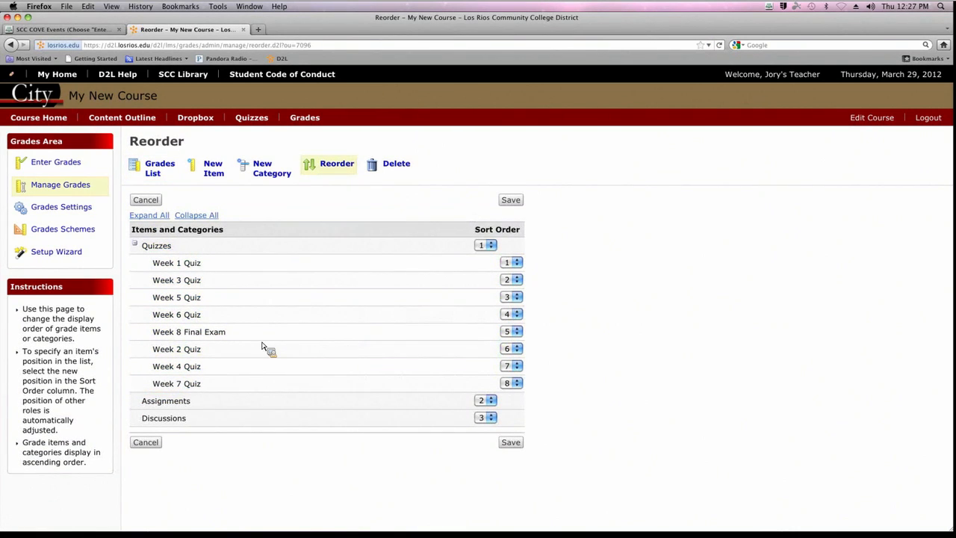
click(514, 350)
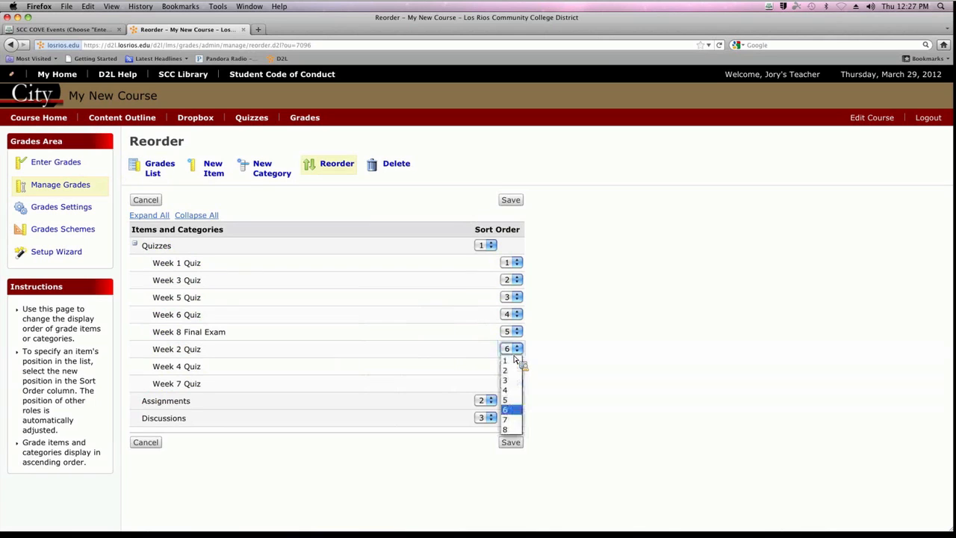
click(514, 366)
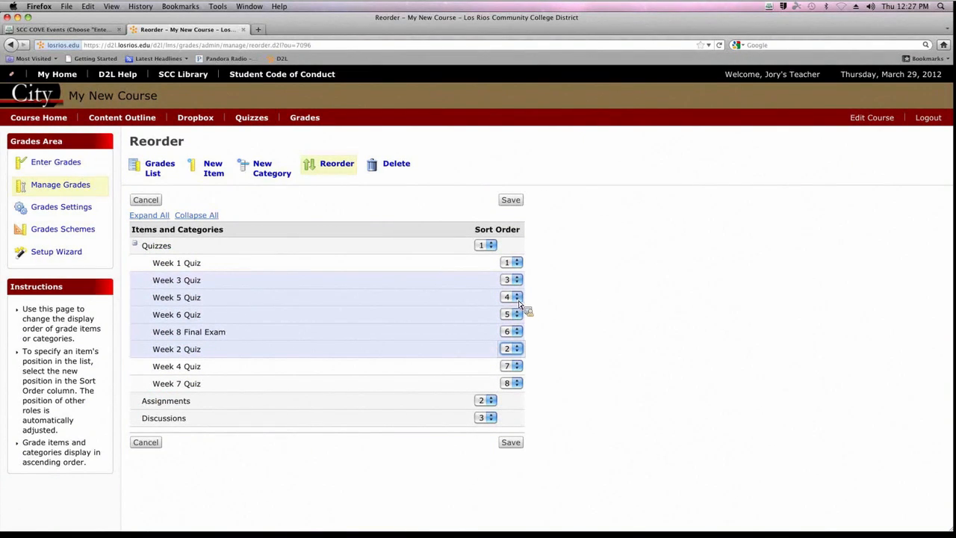
click(517, 366)
click(511, 407)
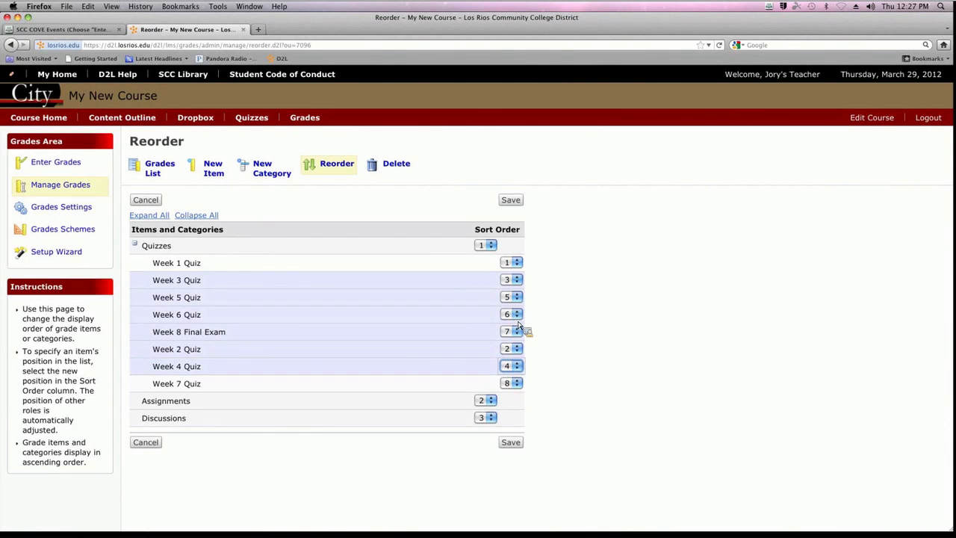
click(520, 385)
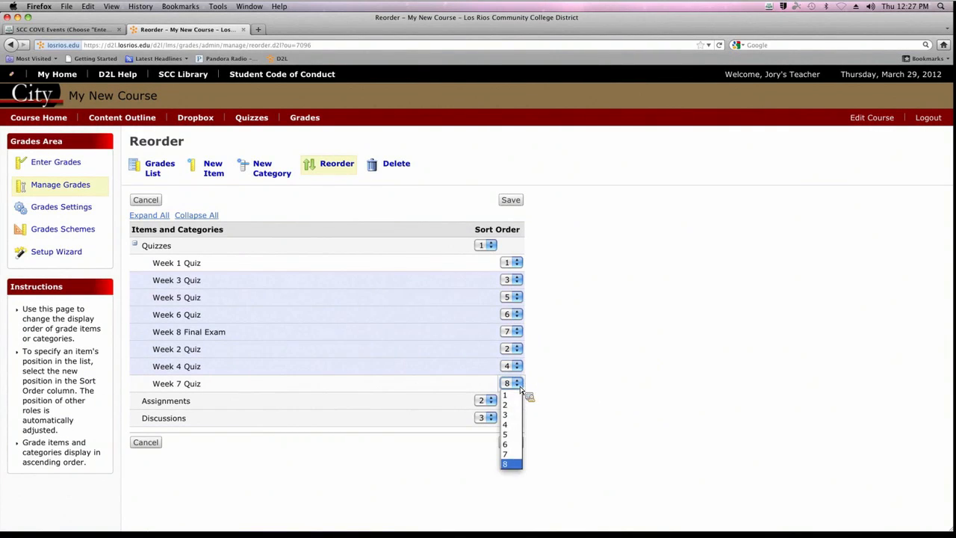
click(511, 453)
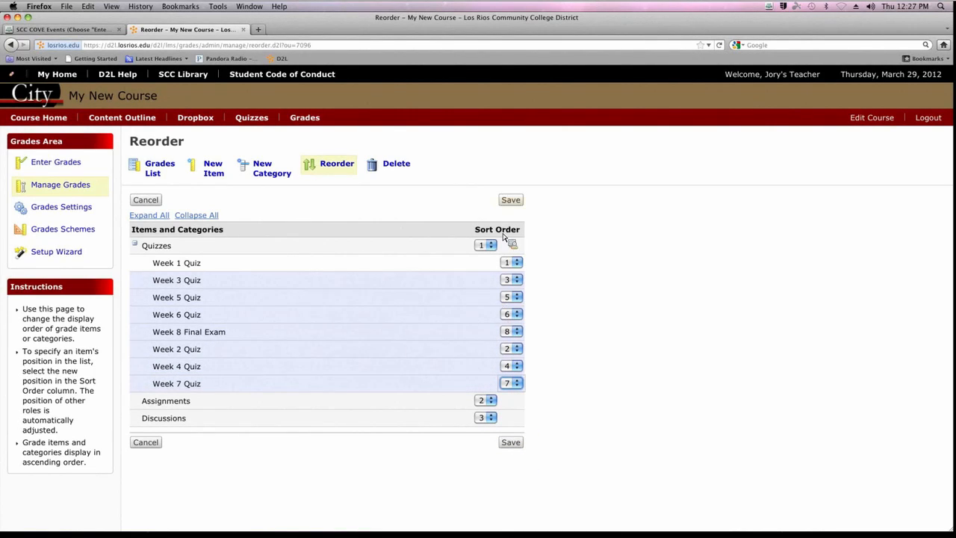
click(513, 202)
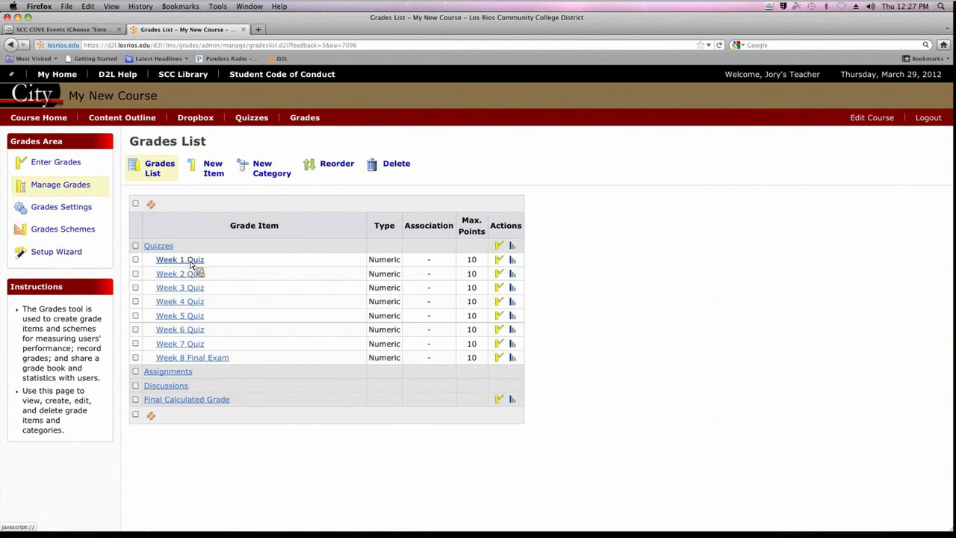
Enter Week 1 Quiz grades of 8, 9, 6, 10 and 5 for the five listed users, in list order
click(500, 262)
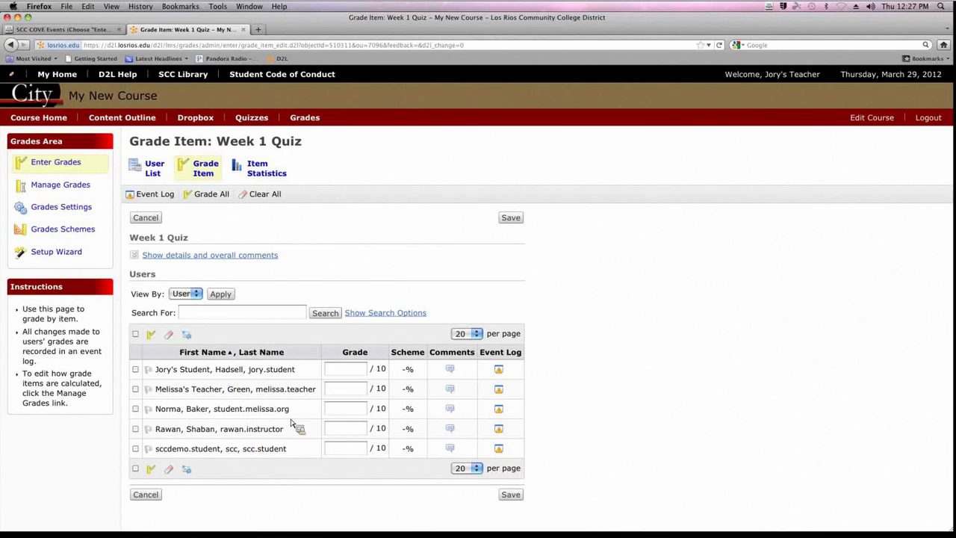
click(332, 372)
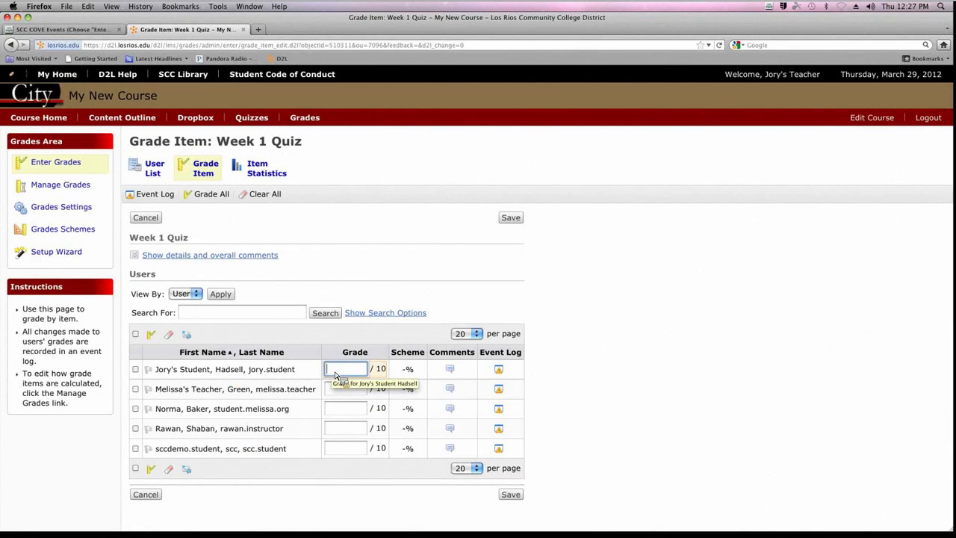
text(8)
click(347, 389)
text(9)
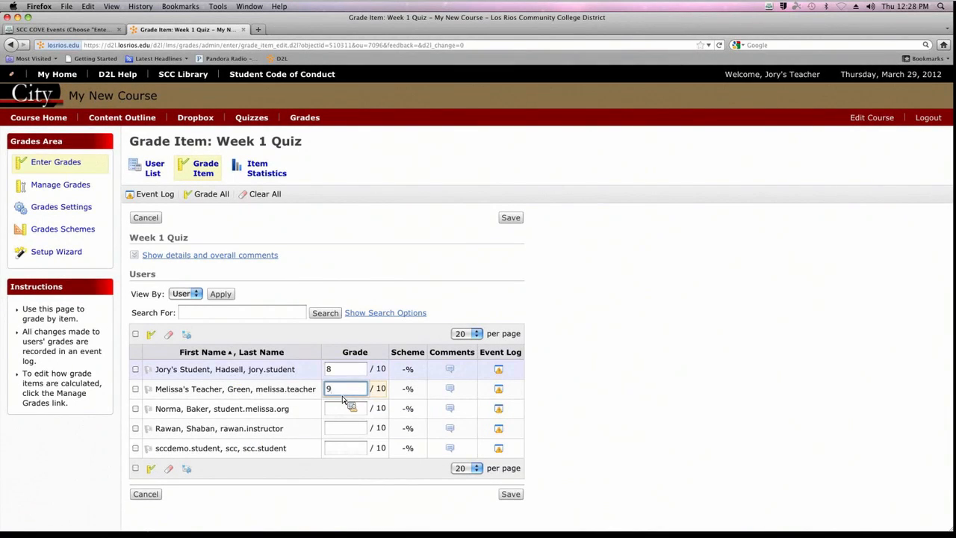
click(344, 408)
text(6)
click(341, 431)
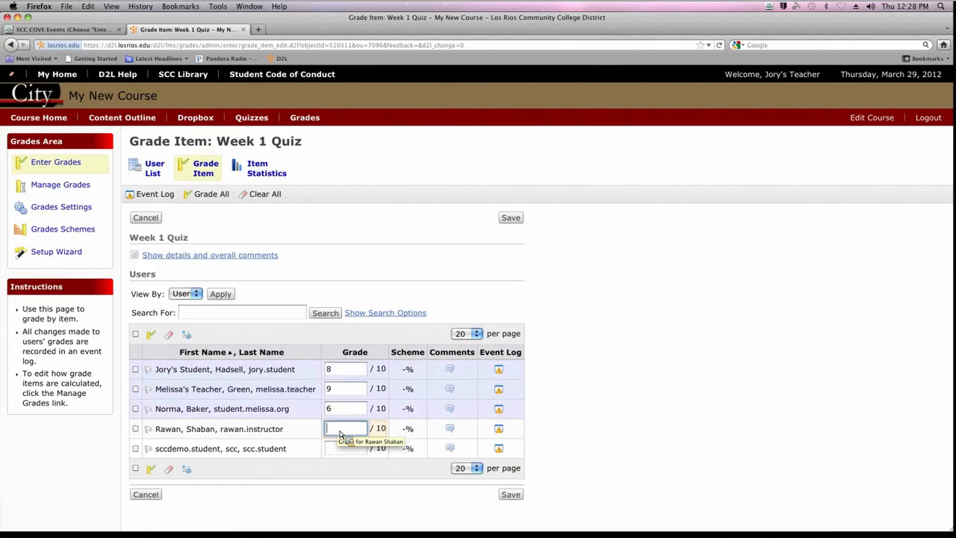
text(10)
click(342, 453)
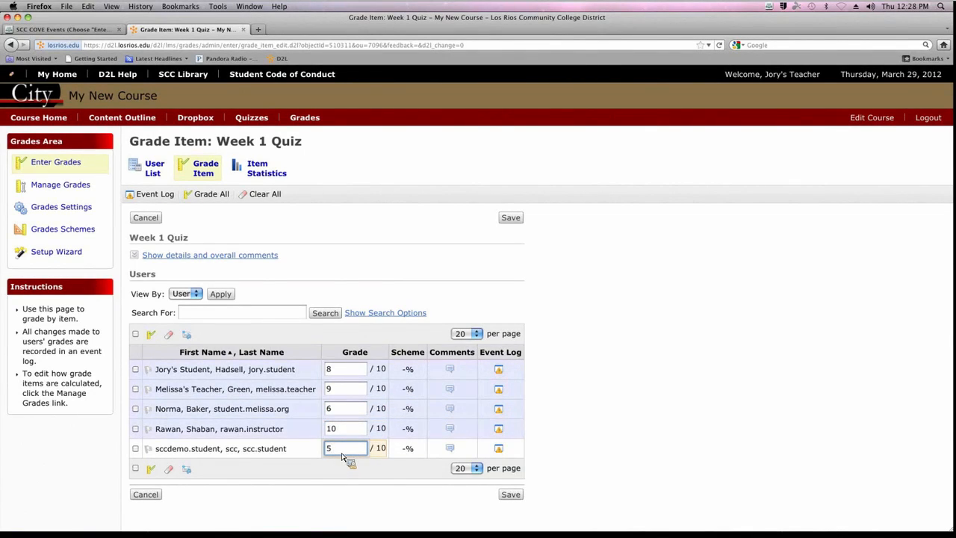
Add a user comment beginning "Great job on this" to the first student's Week 1 Quiz grade and save all the grades
click(450, 371)
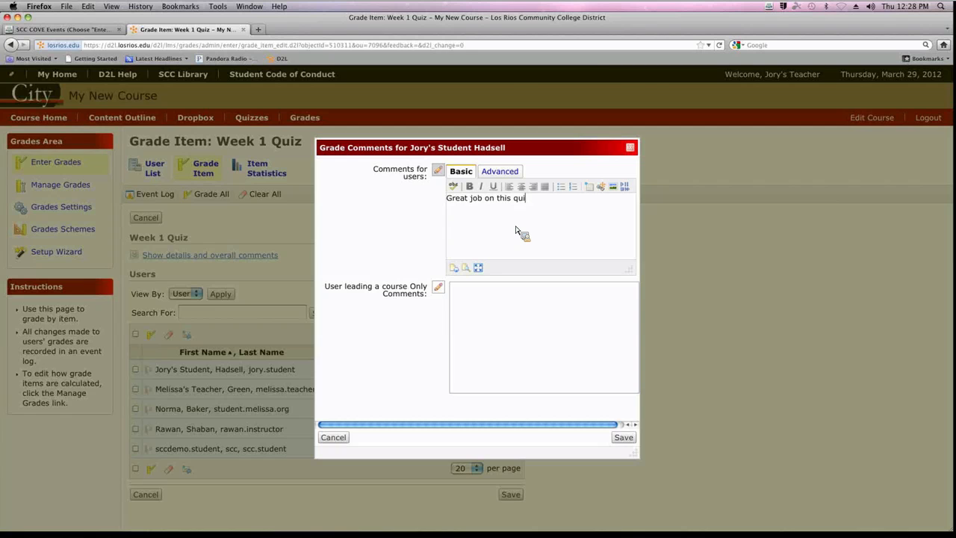
click(627, 437)
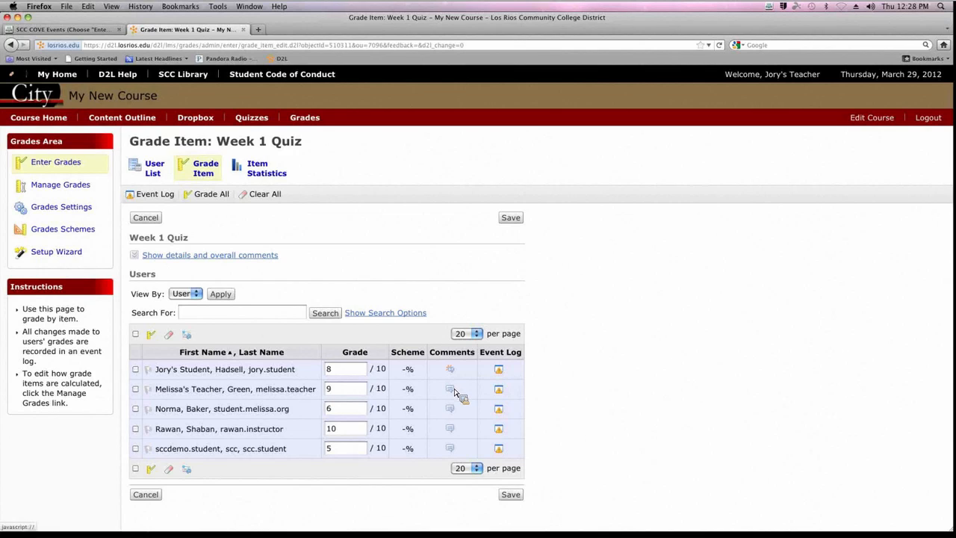
click(508, 494)
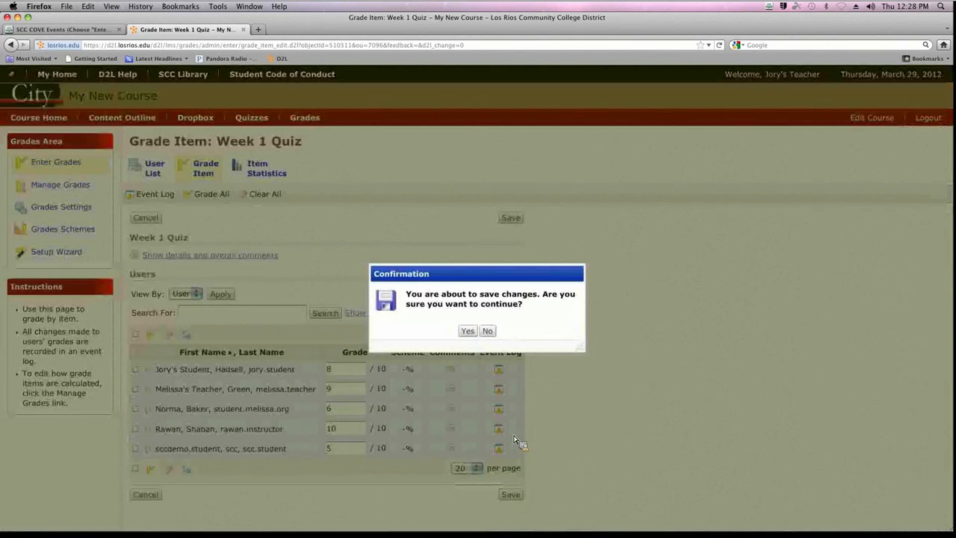
click(468, 332)
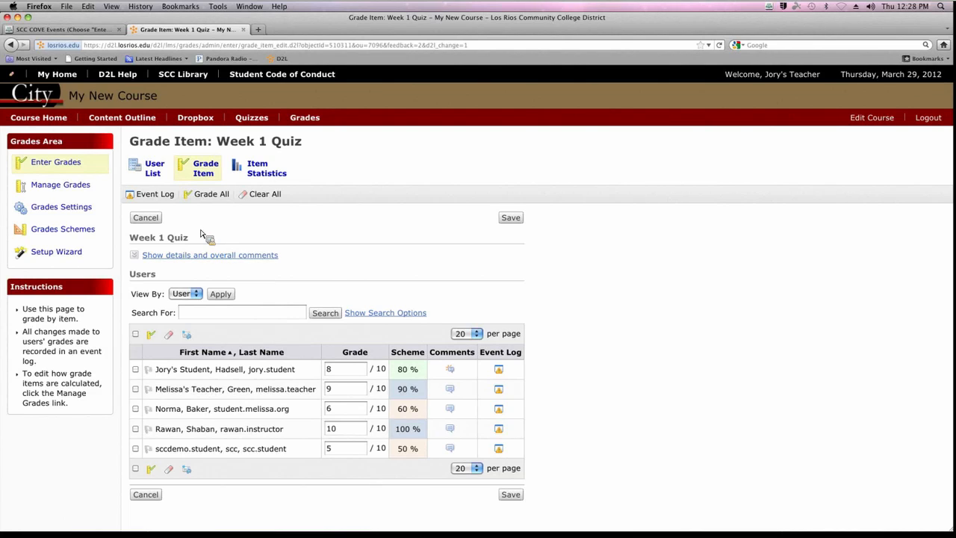
Review the gradebook's user list, collapsing and expanding the Quizzes category, and view the Q1 grade entry page without saving changes
click(56, 187)
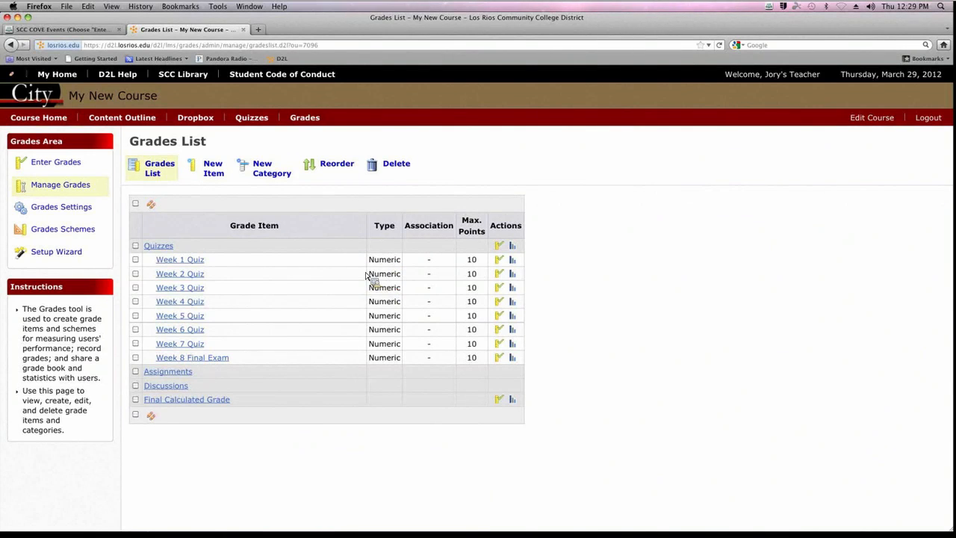
click(57, 164)
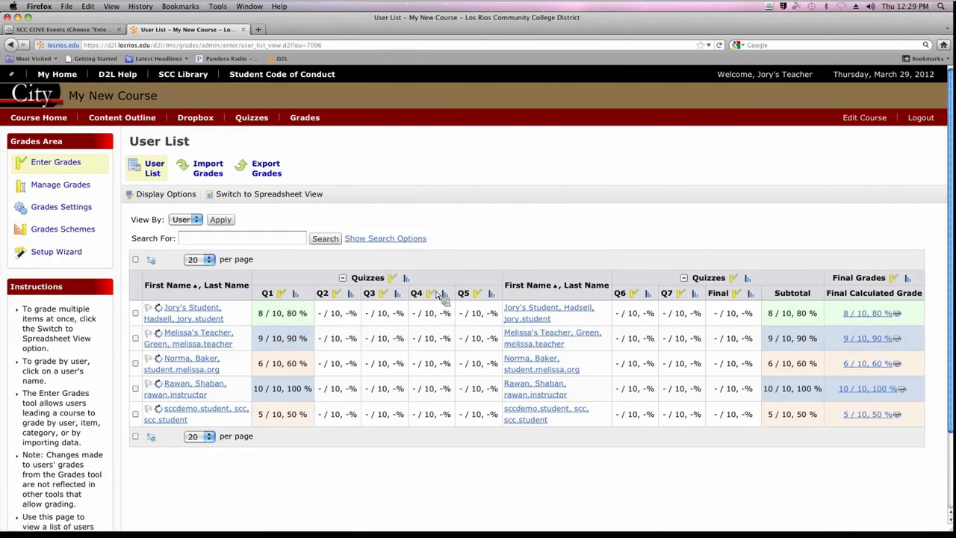
click(343, 279)
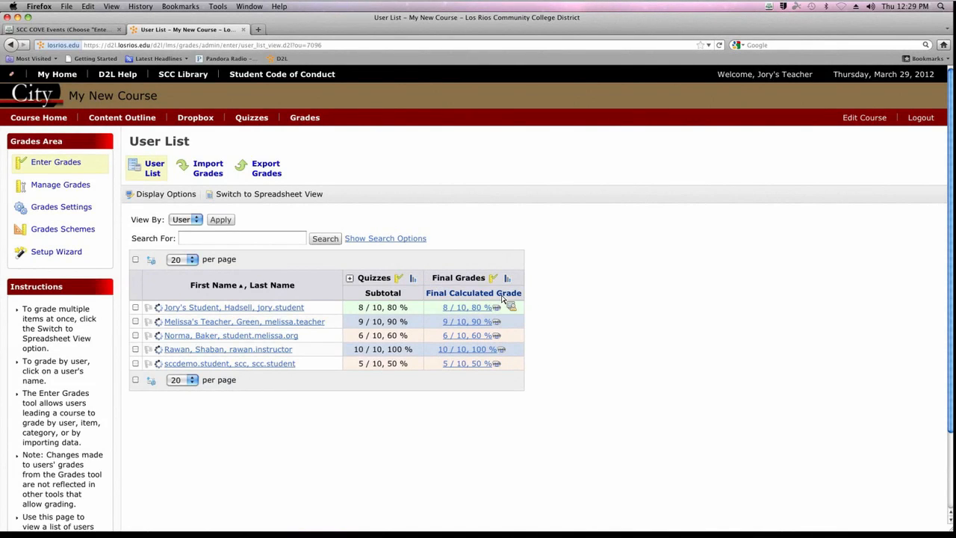
click(350, 278)
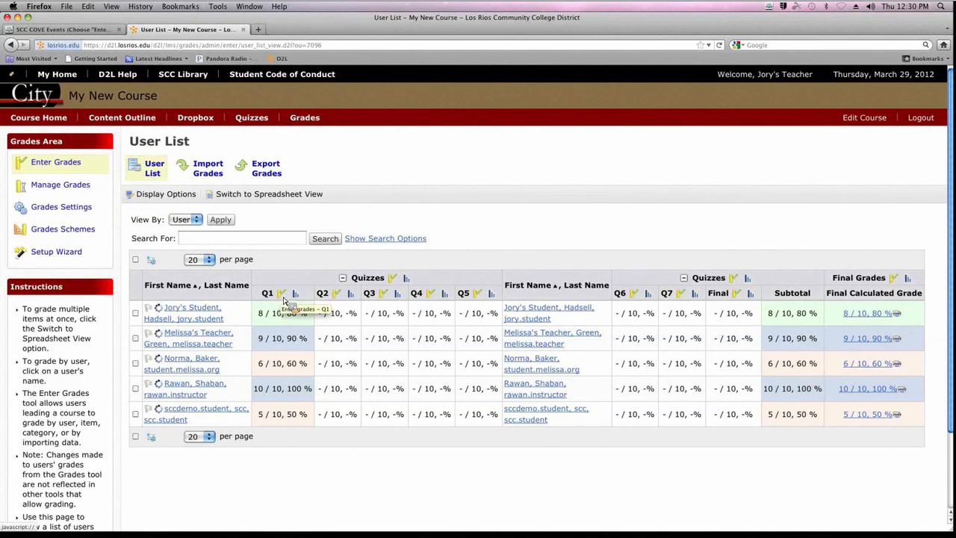
click(283, 296)
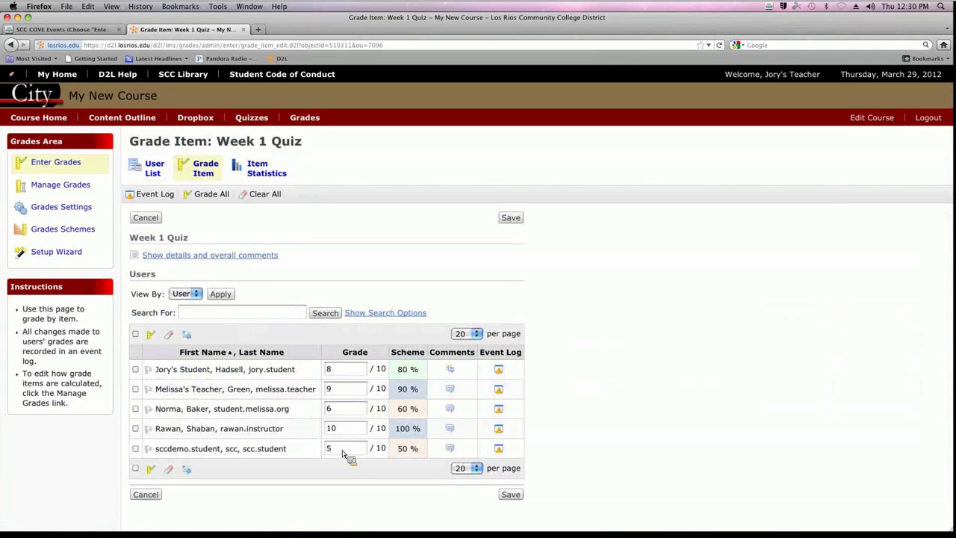
click(145, 494)
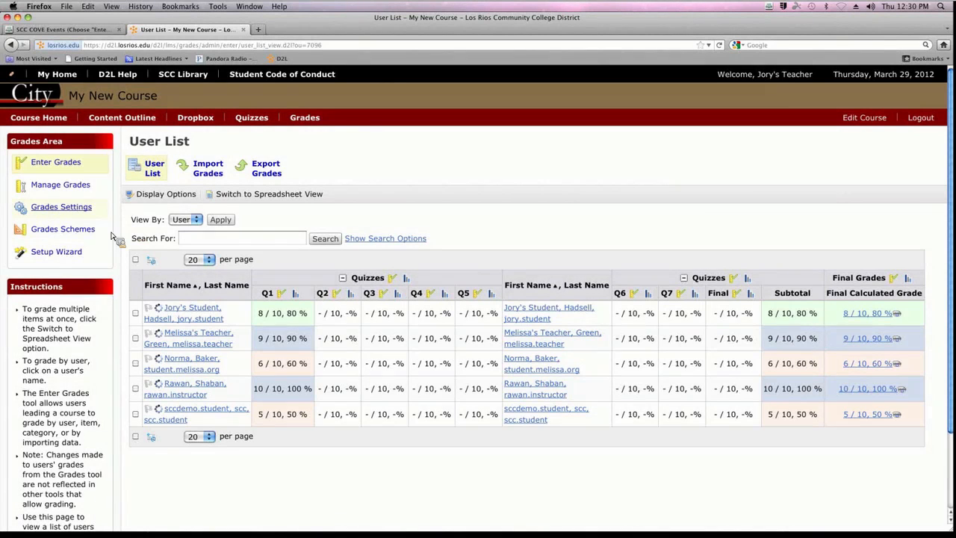
Review the grades management list and the homework folders in the Dropbox, and return to the grades list
click(75, 189)
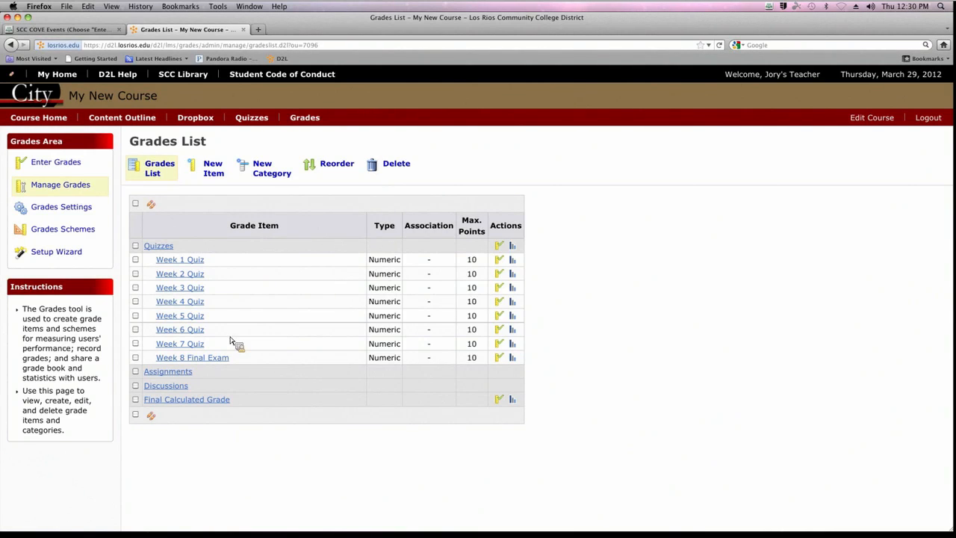
click(198, 124)
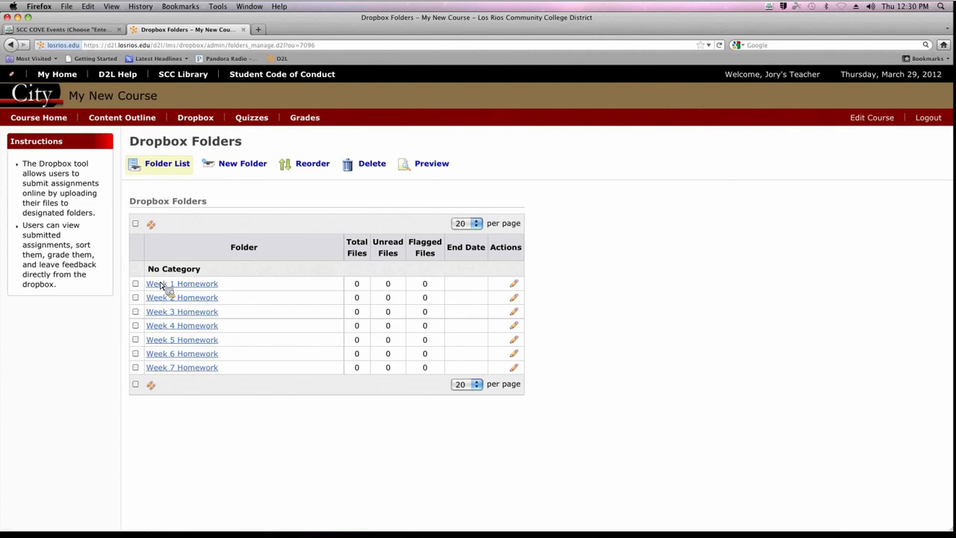
click(311, 123)
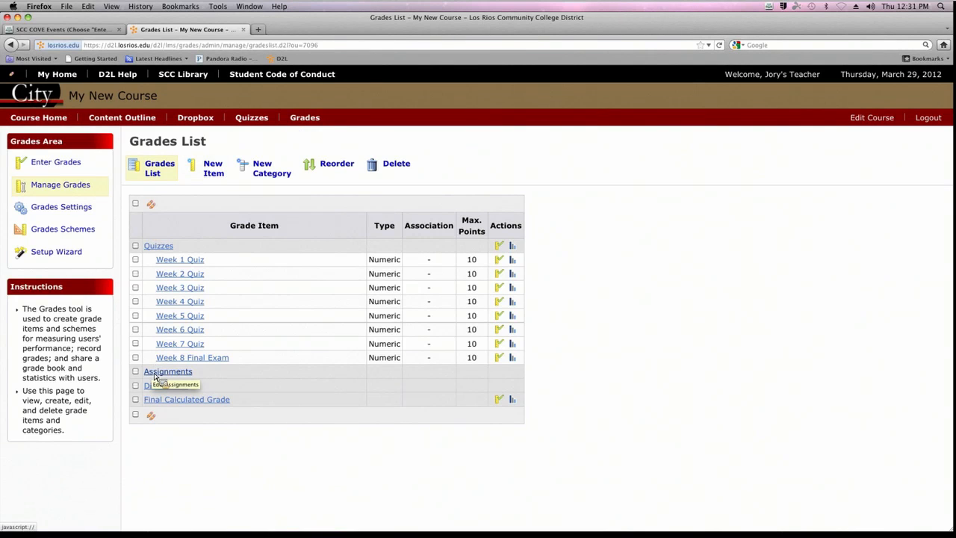
Start a new numeric grade item and name it Homework 1
click(222, 171)
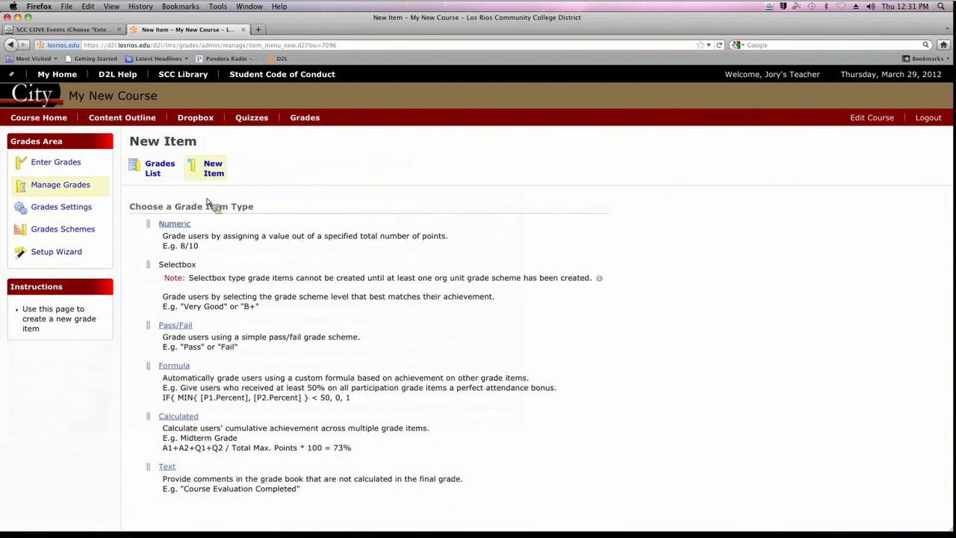
click(177, 224)
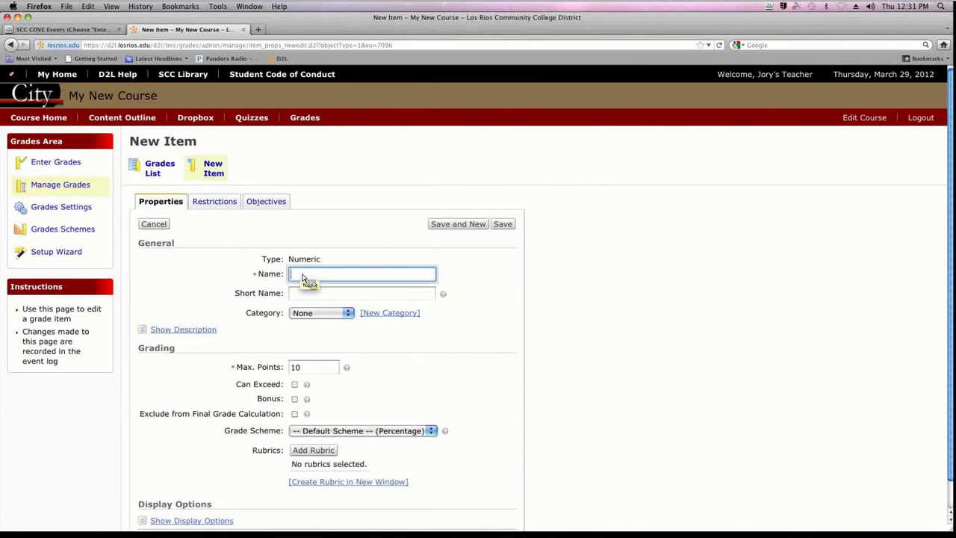
text(Assign)
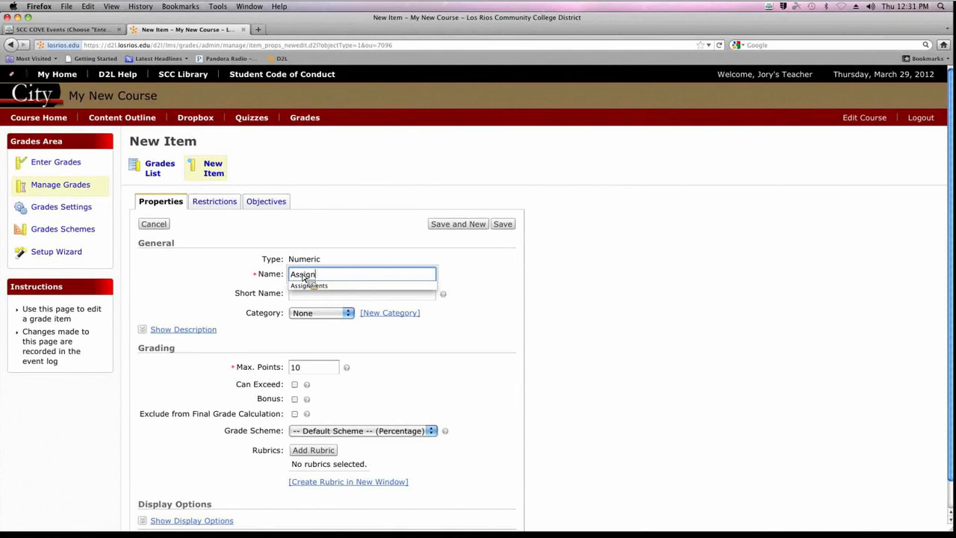
text(ment 1)
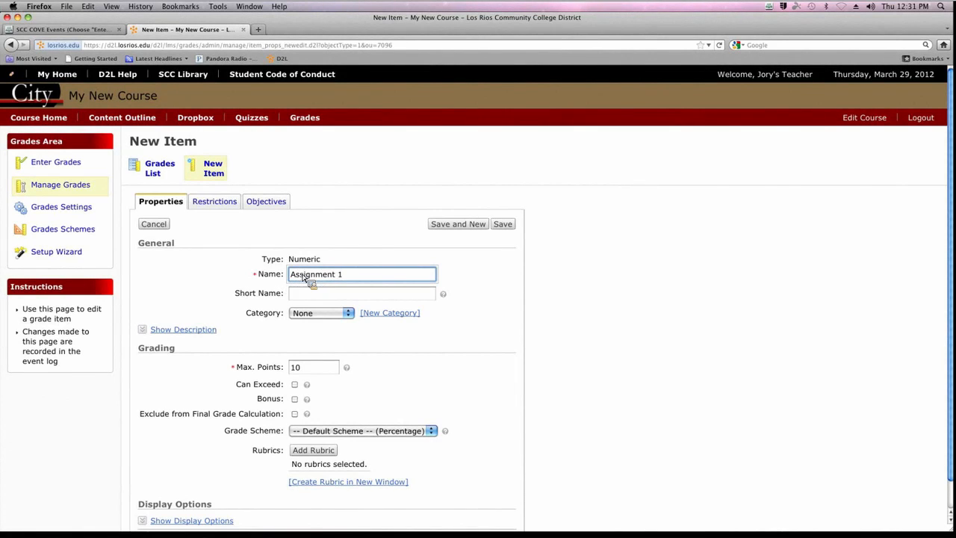
key(Tab)
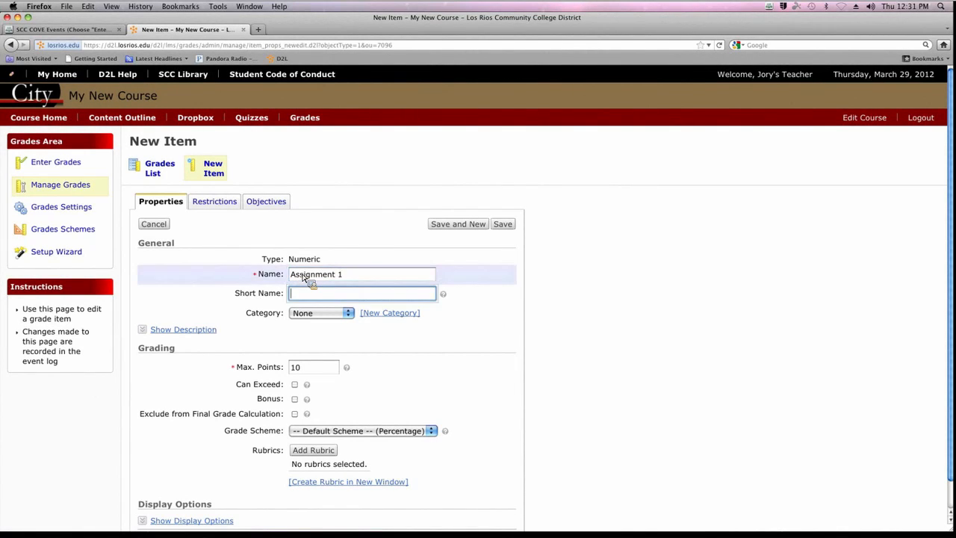
key(shift+Tab)
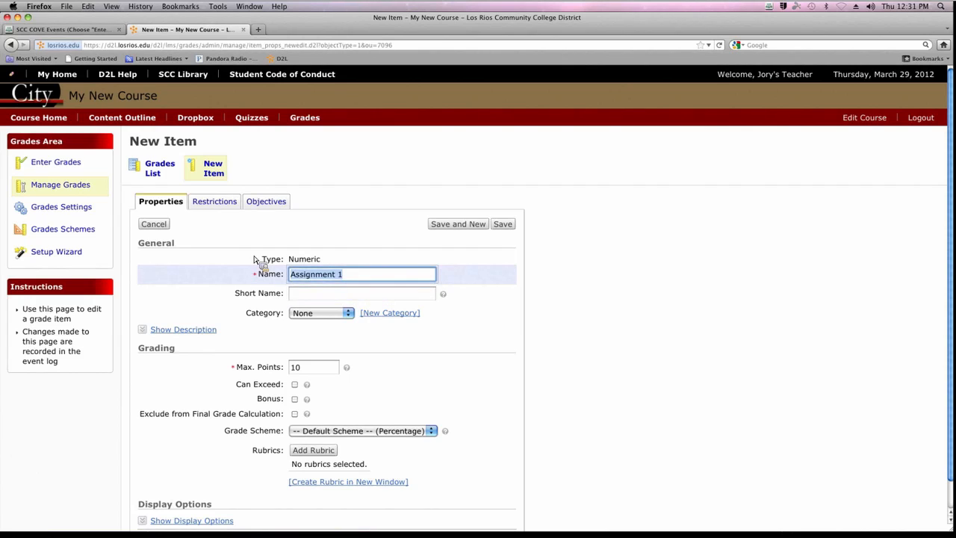
text(Homework)
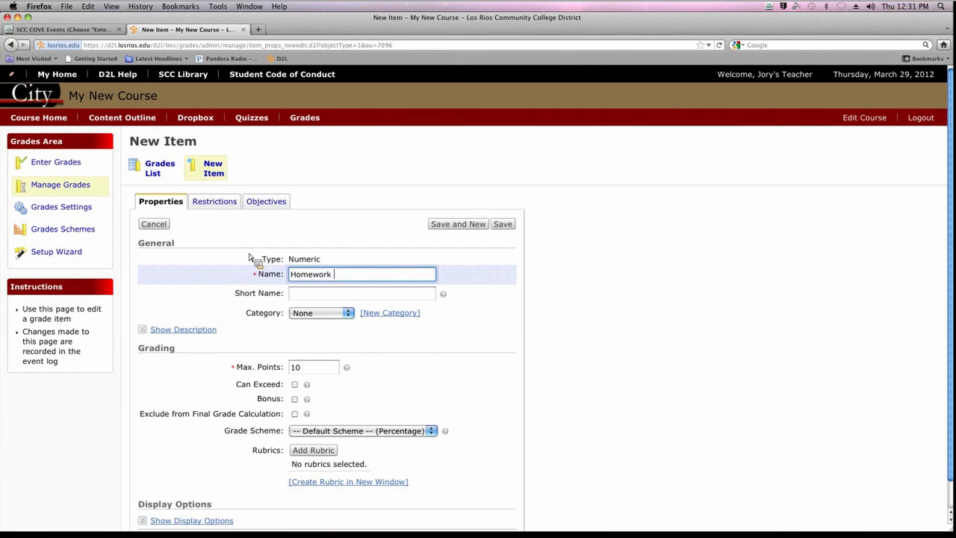
key(Tab)
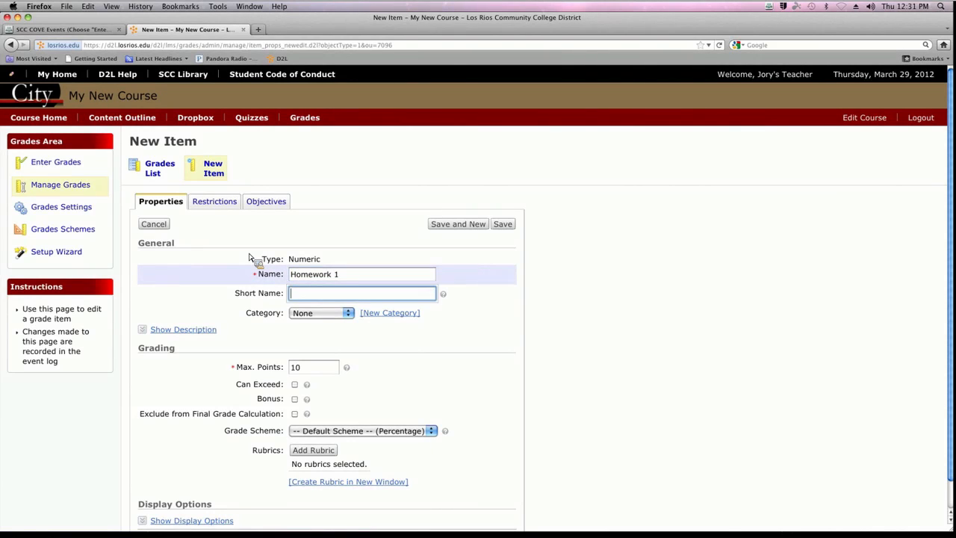
Place Homework 1 in the Assignments category, set its maximum points to 5, and save it to continue with another item
click(308, 313)
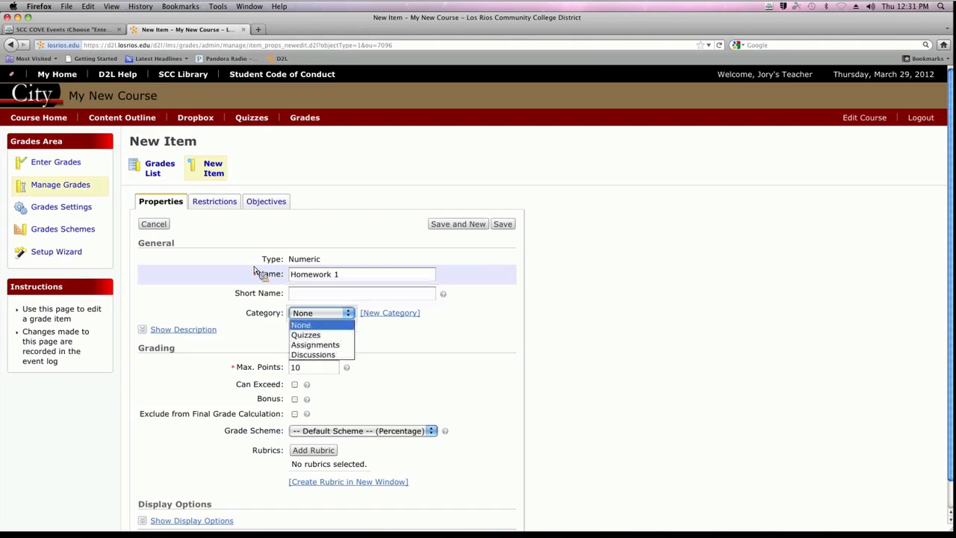
click(310, 344)
click(310, 366)
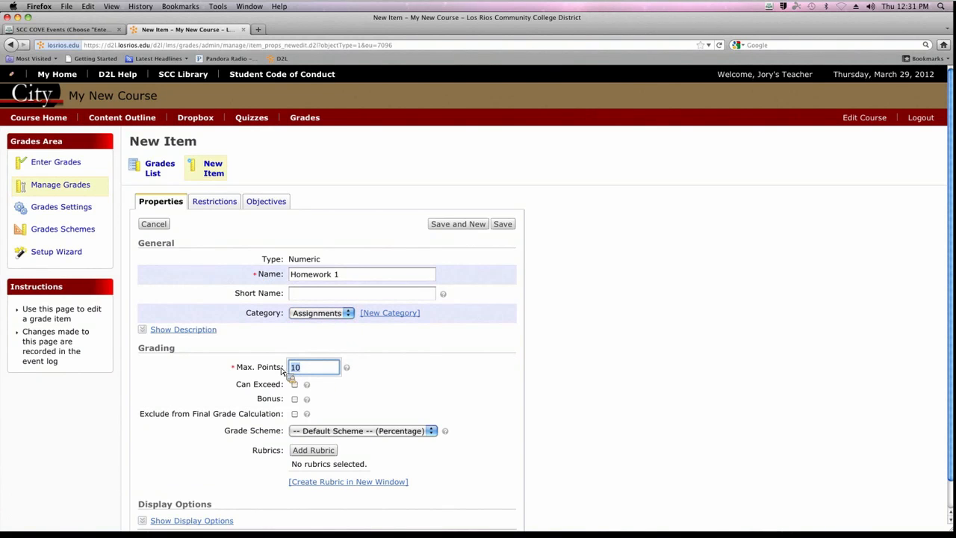
text(5)
click(466, 229)
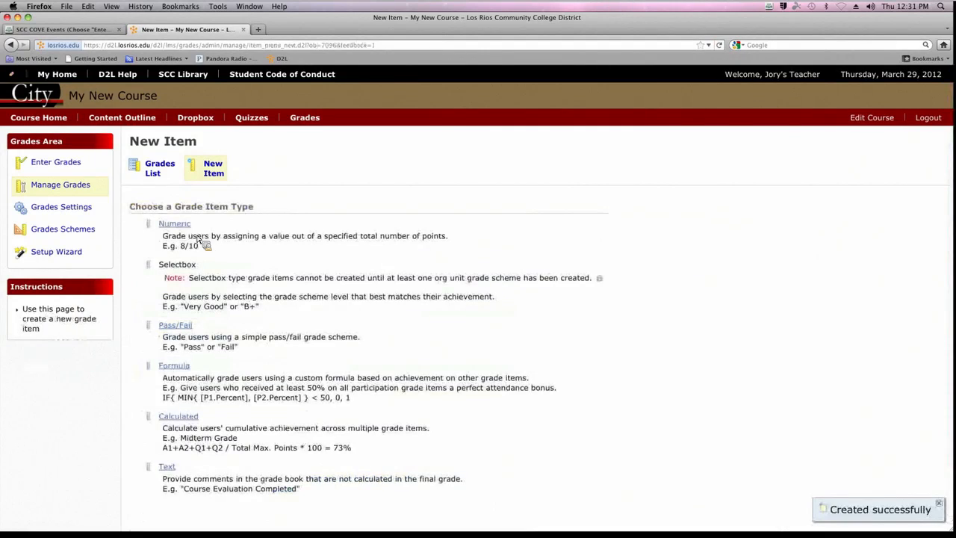
Create a numeric grade item named Homework 2 in the Assignments category with a maximum of 5 points, and save it
click(185, 224)
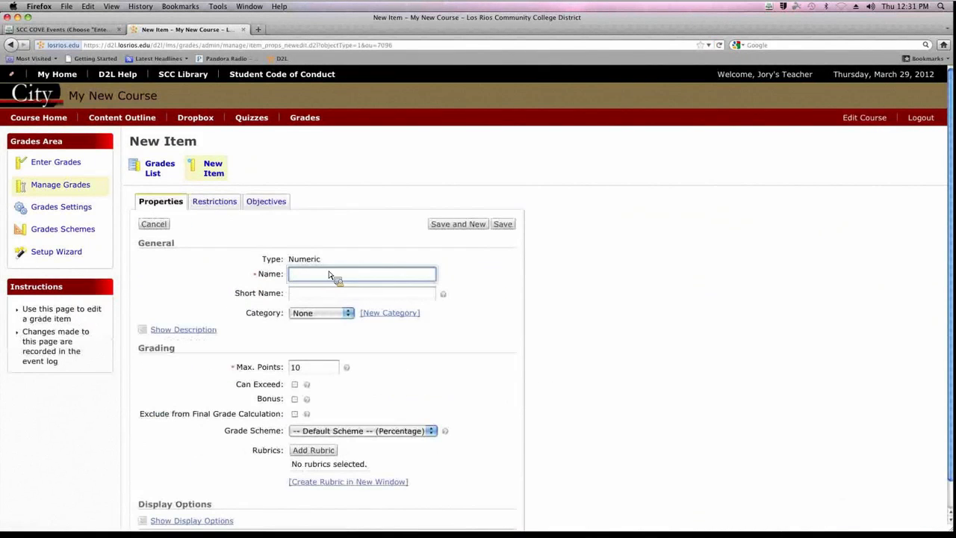
text(Homework 2)
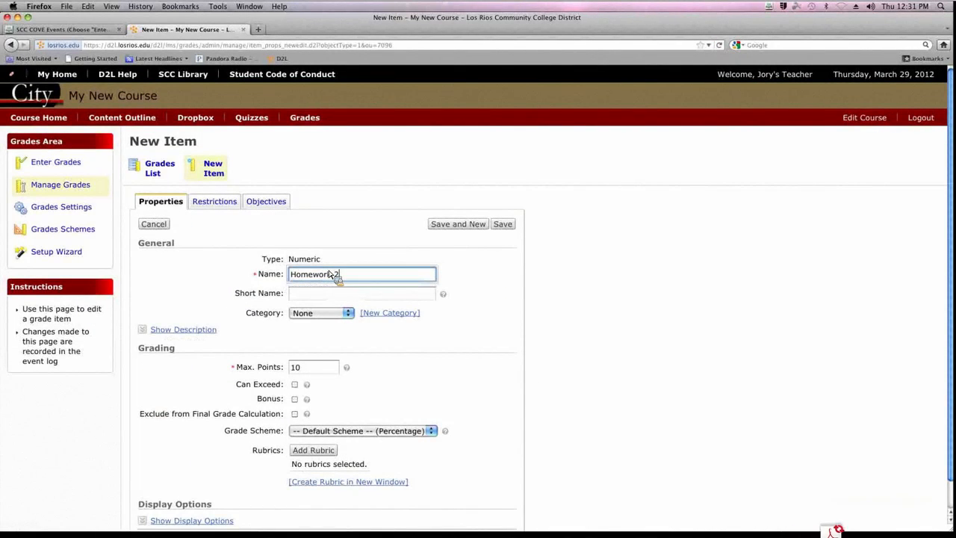
click(330, 315)
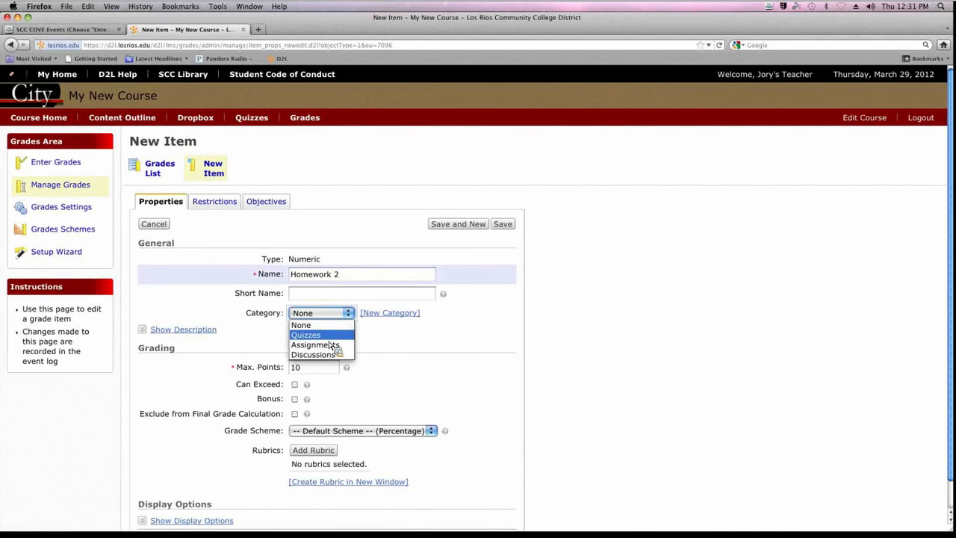
click(329, 345)
double_click(299, 367)
text(5)
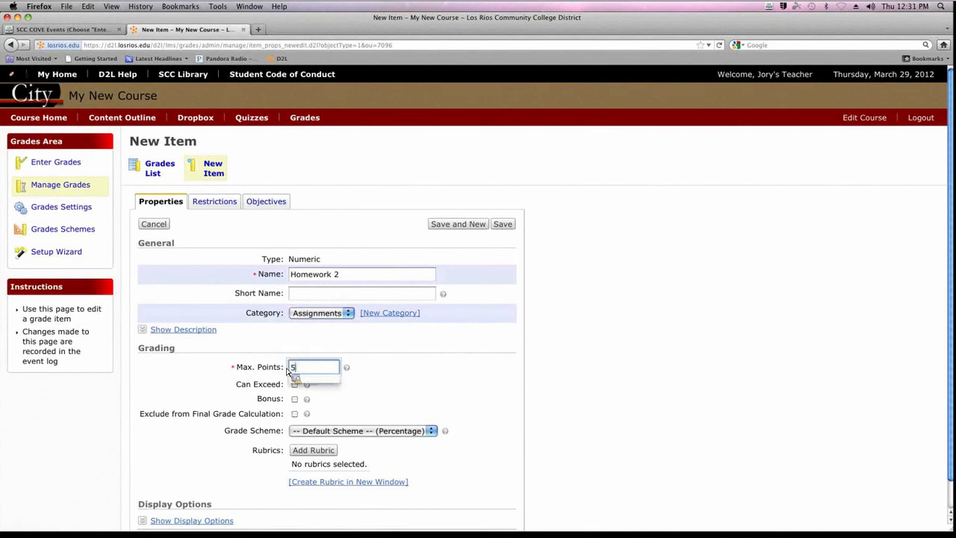
click(479, 225)
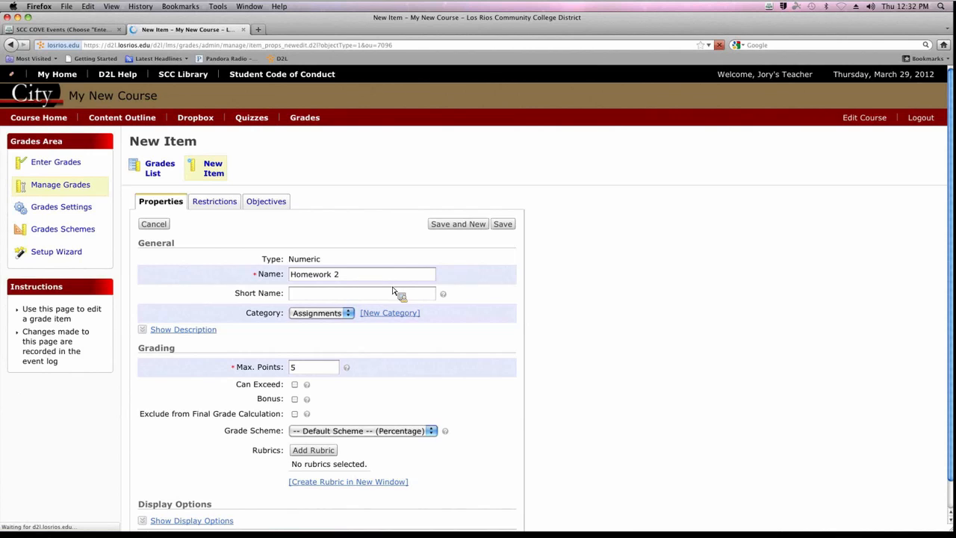
scroll(540, 336, down, 2)
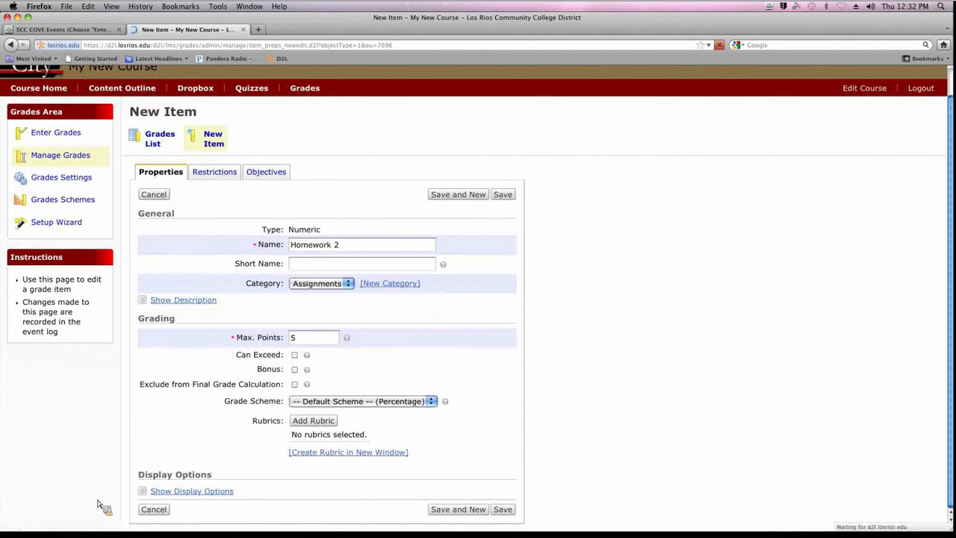
click(459, 195)
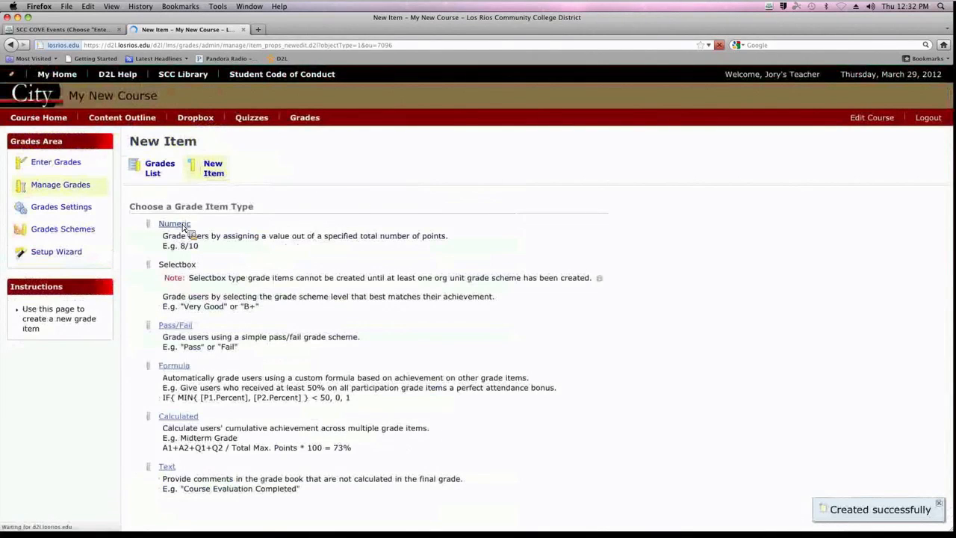
Create numeric grade items named Homework 3 and Homework 4, keeping the default category and points, and save each
text(Homewor)
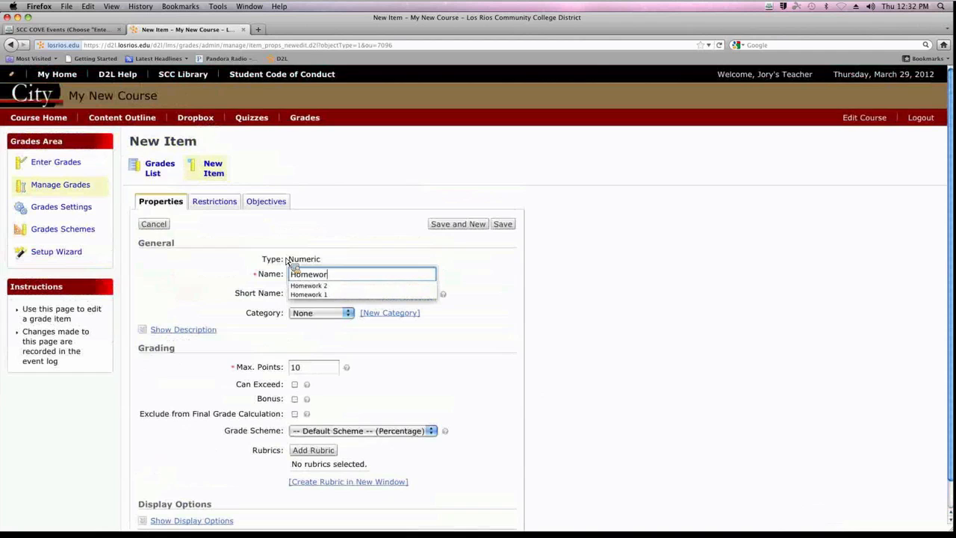
text(k 3)
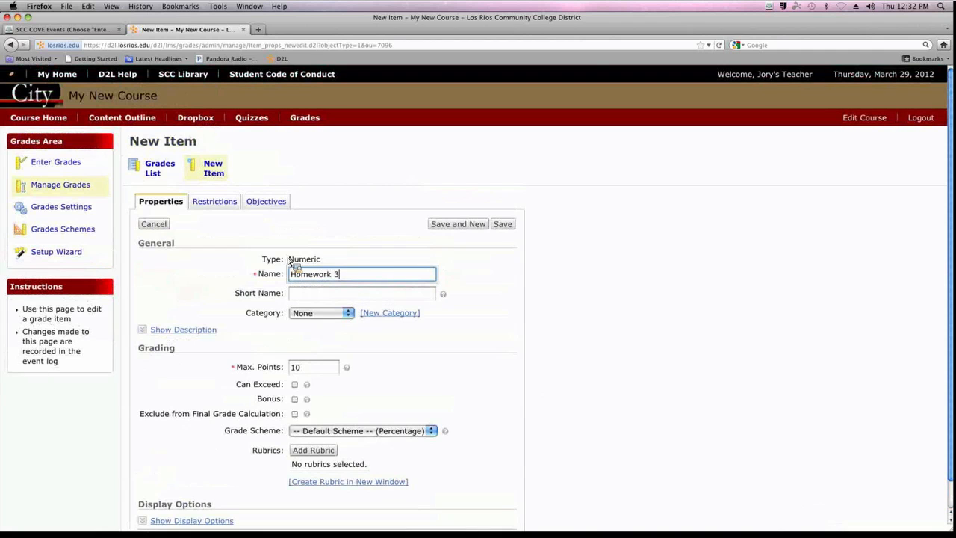
click(449, 224)
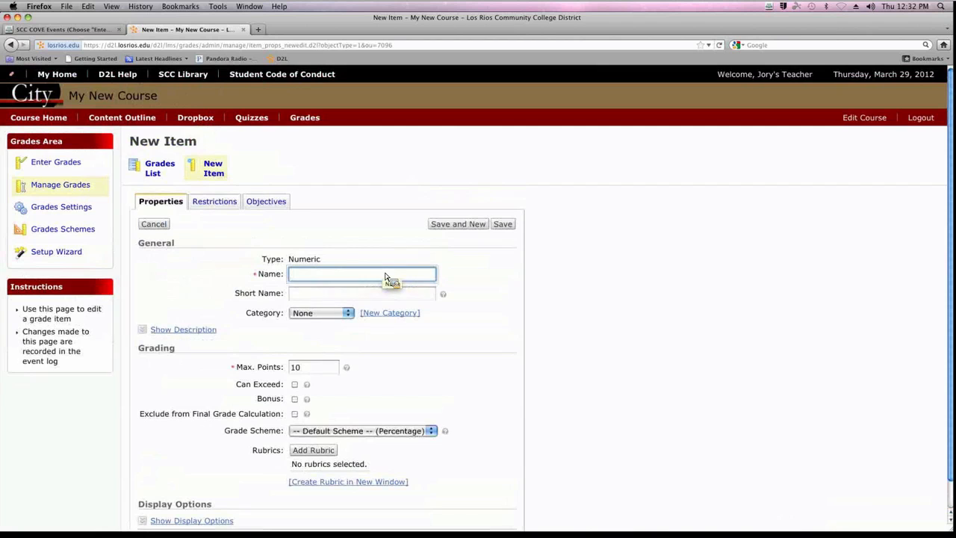
text(Homework 4)
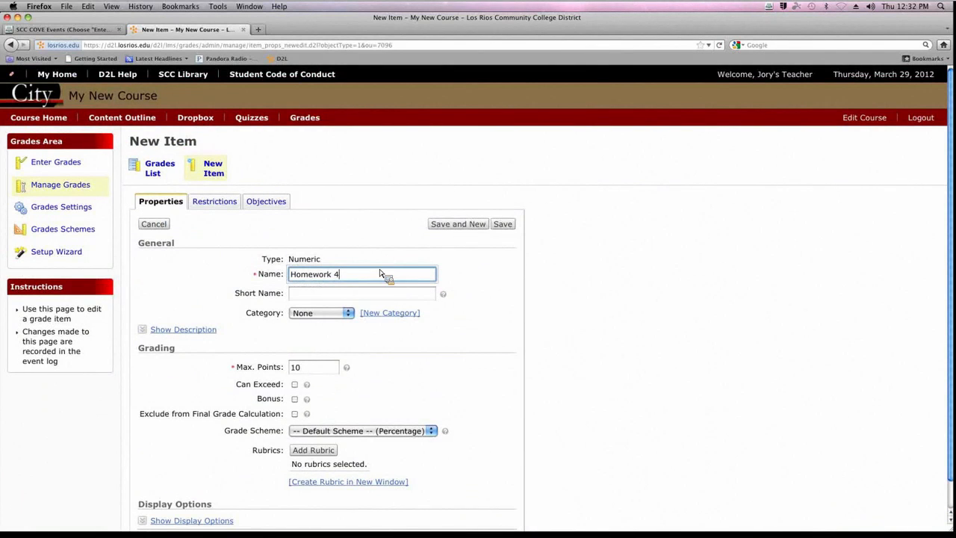
click(460, 227)
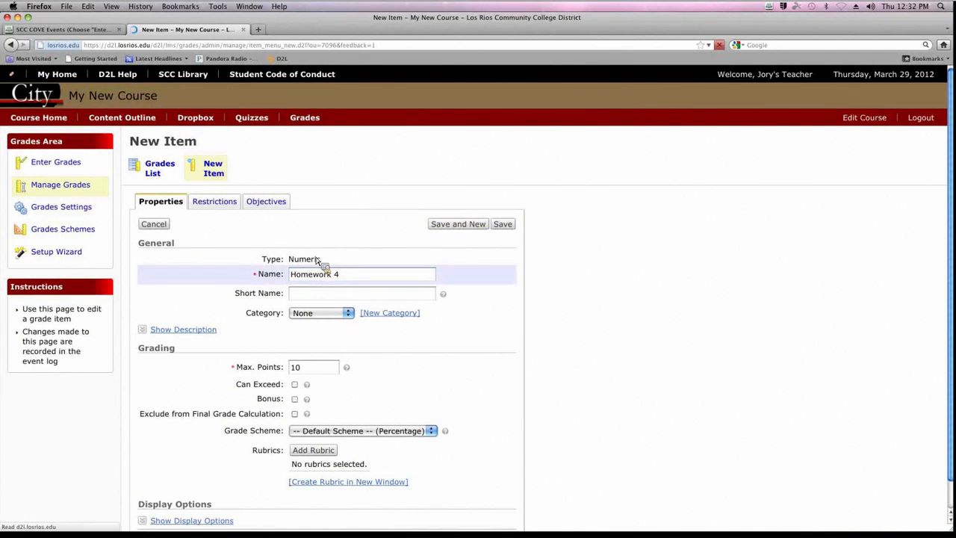
Add numeric grade items Homework 5 and Homework 6 with the default category and maximum points, saving each one
click(177, 226)
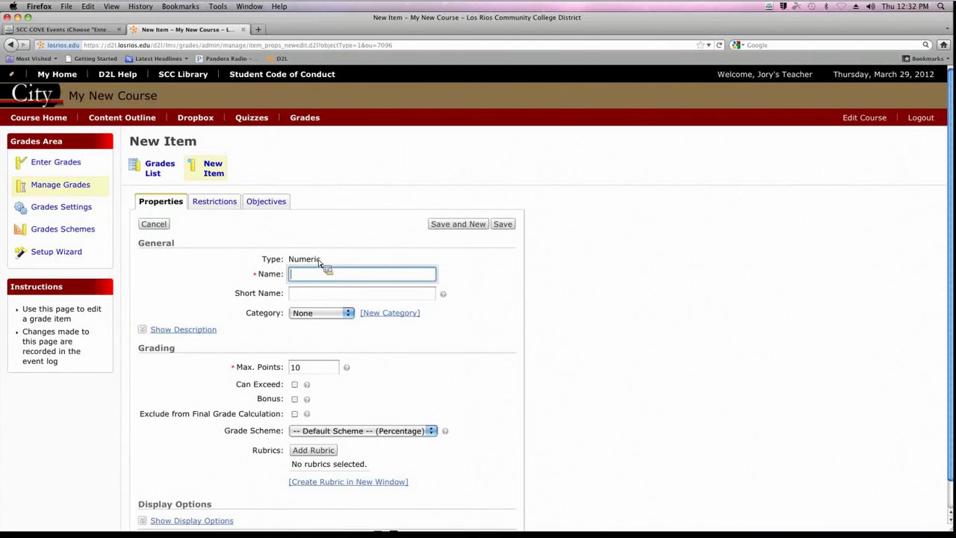
text(Homework)
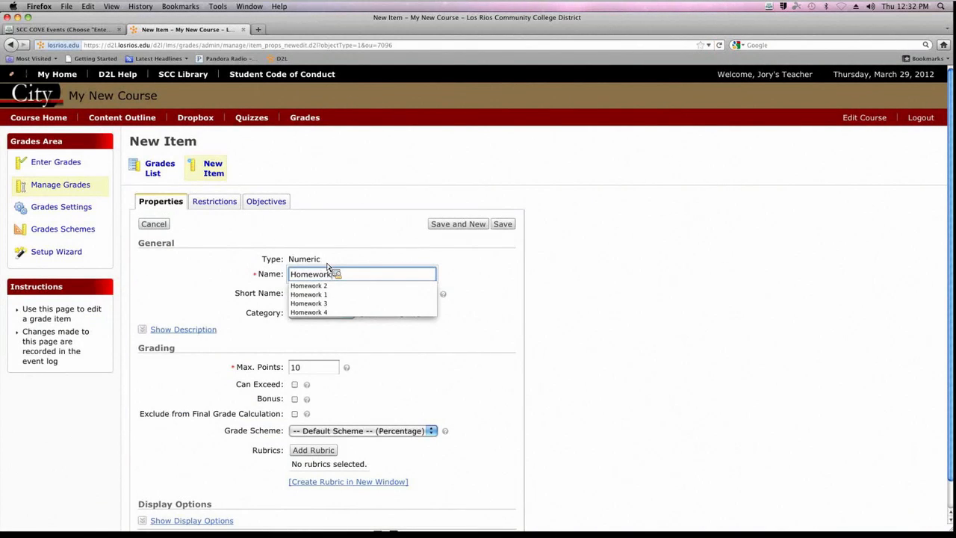
text( 5)
click(471, 225)
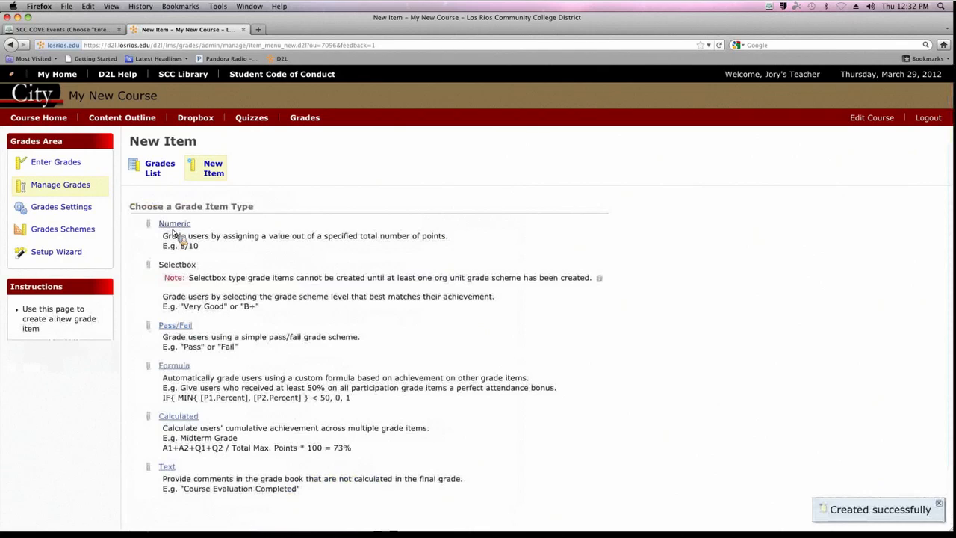
click(384, 276)
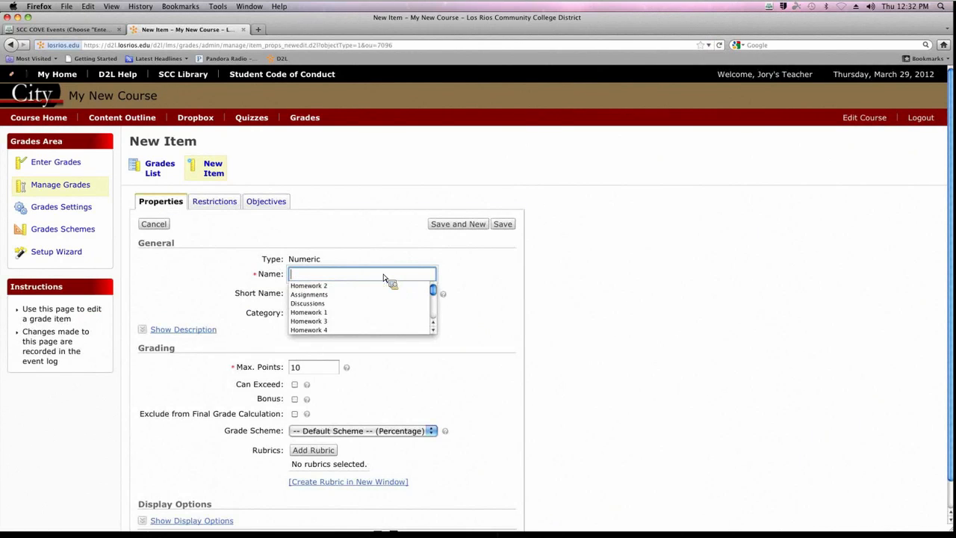
text(Homework 6)
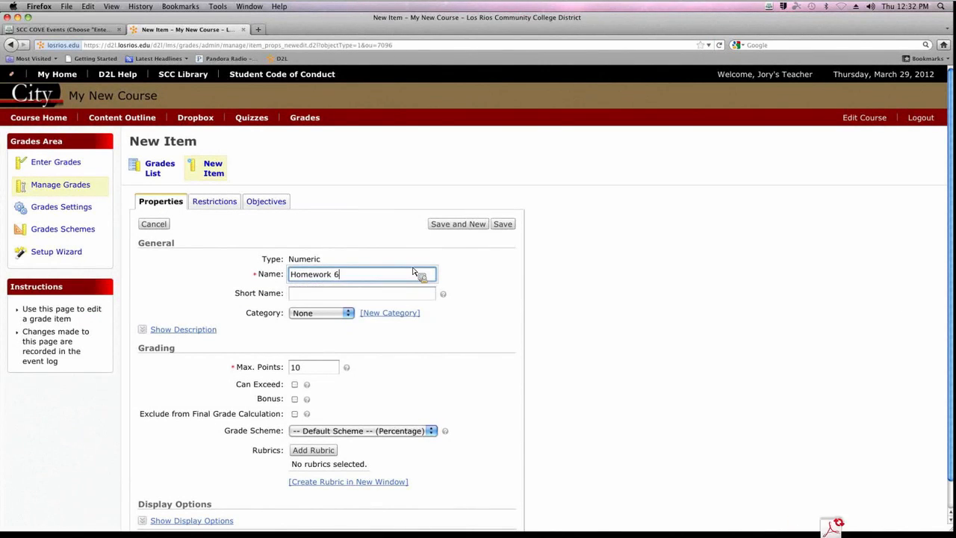
click(469, 225)
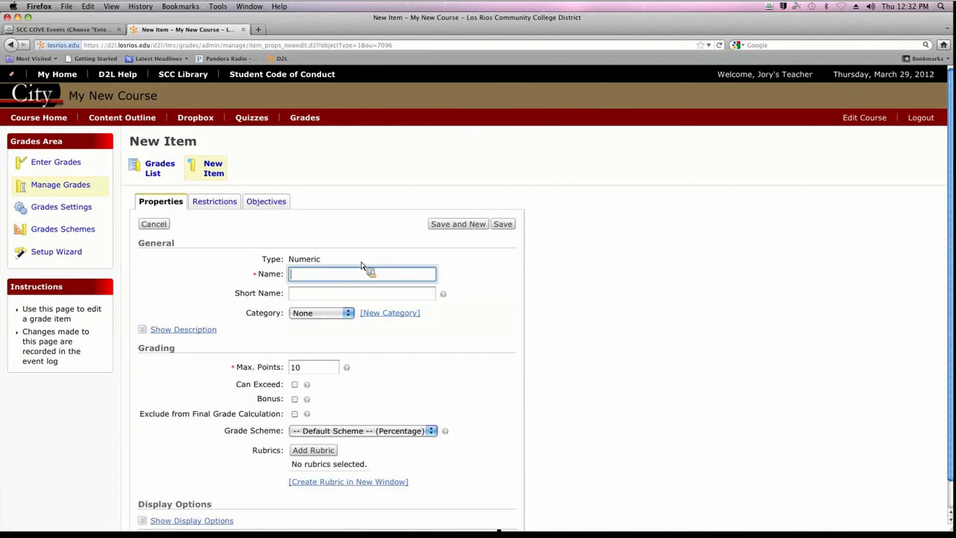
Name the last numeric grade item Homework 7, save it with default settings, and return to the grades list
click(359, 273)
text(Homework 7)
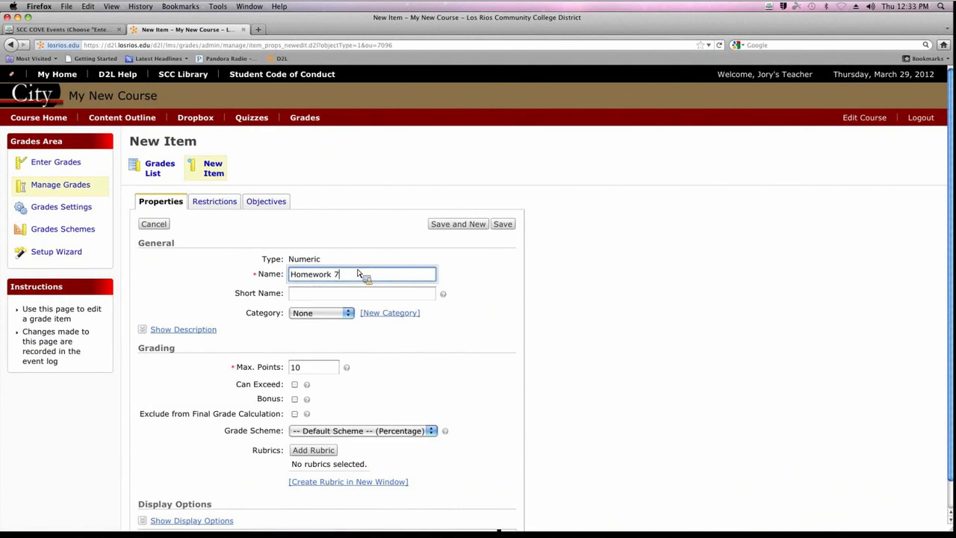
click(502, 225)
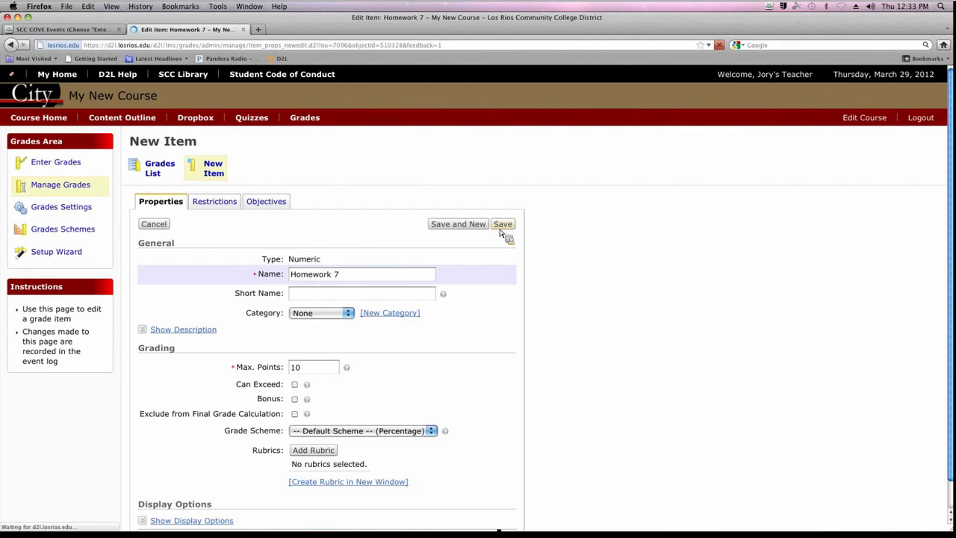
click(167, 174)
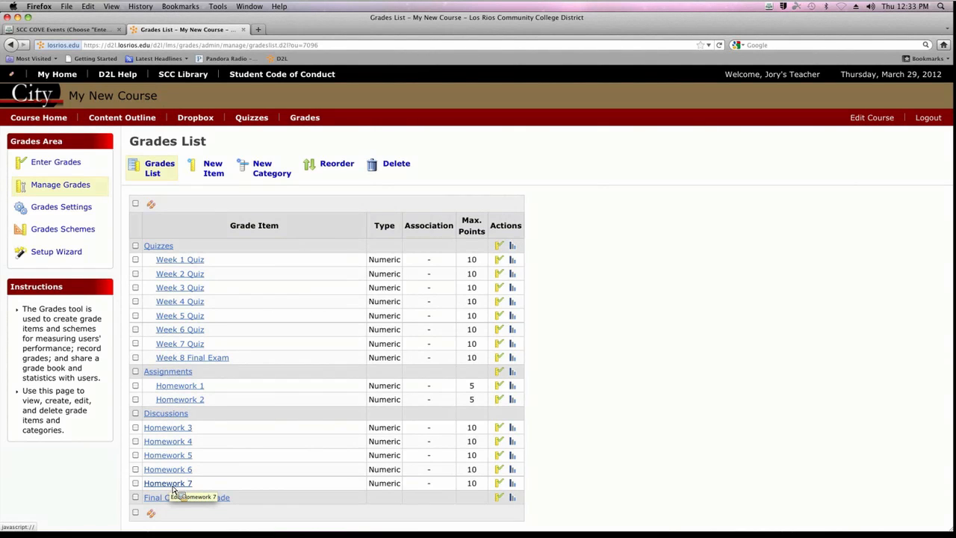
Bulk edit Homework 3 through Homework 7 and set the maximum points of each to 5
click(135, 427)
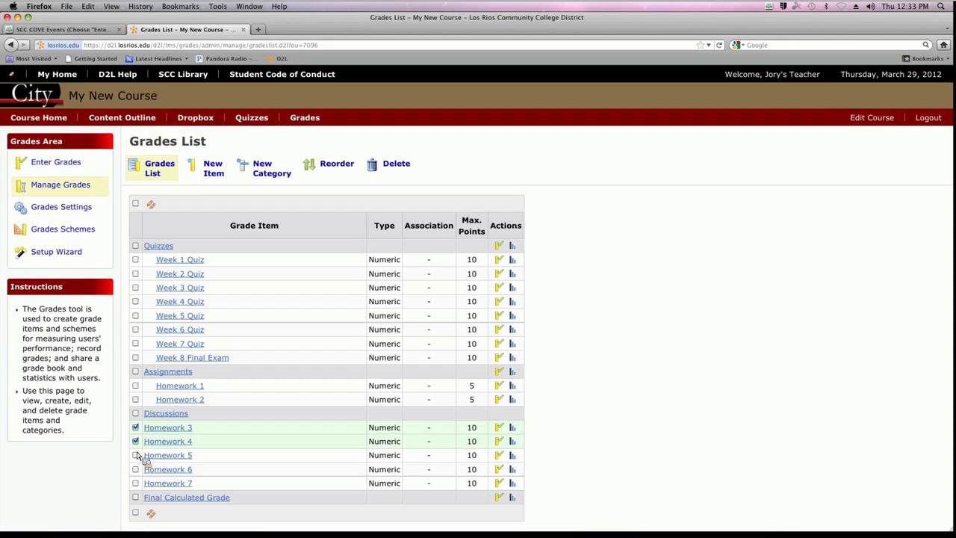
click(135, 455)
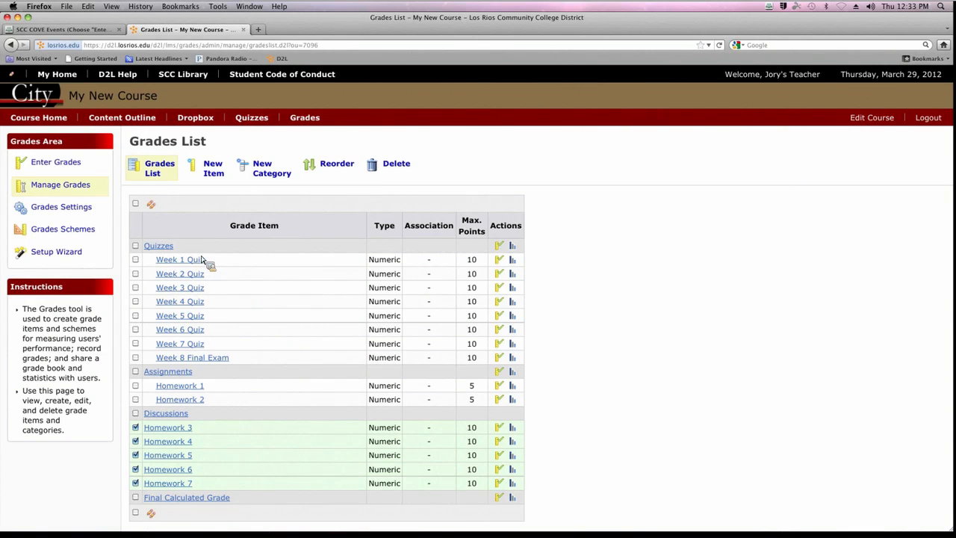
click(155, 211)
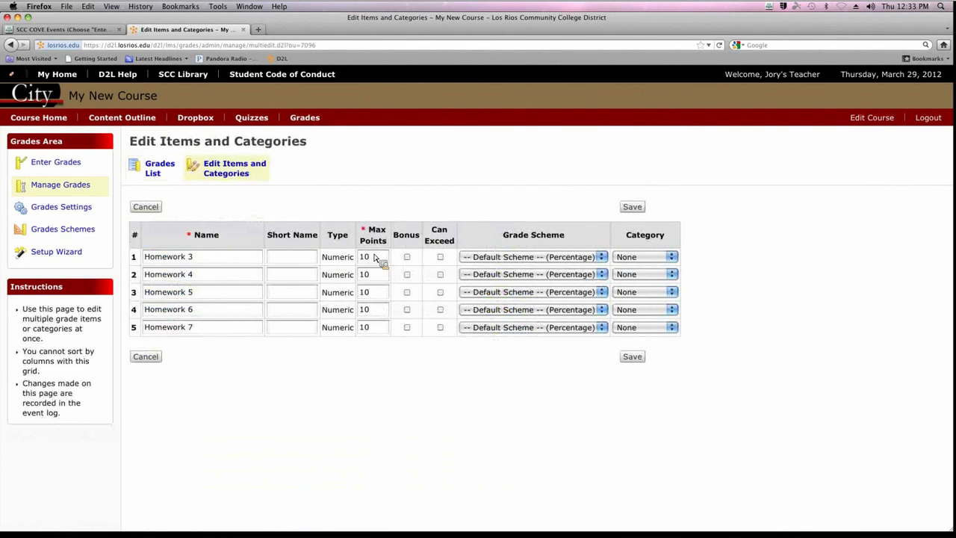
double_click(375, 257)
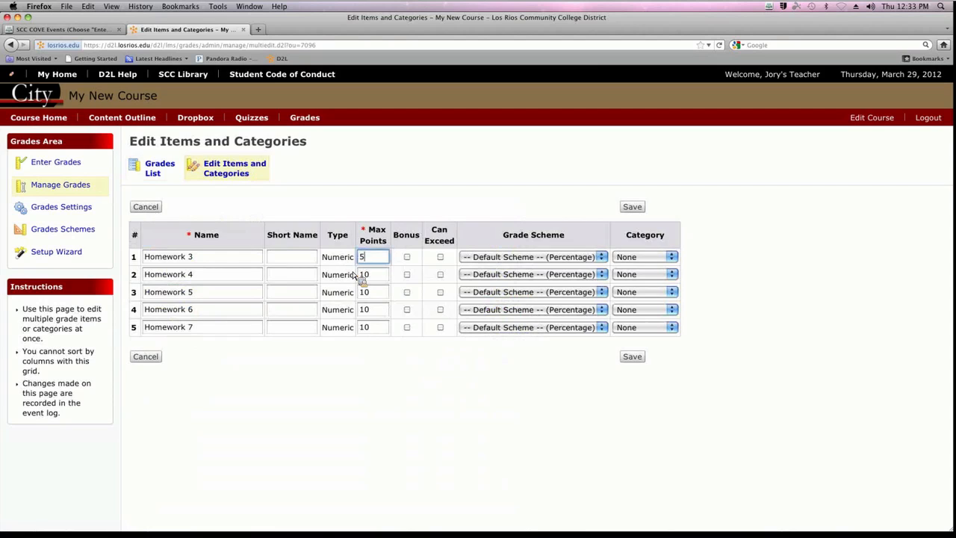
double_click(365, 275)
text(5)
double_click(375, 293)
text(5)
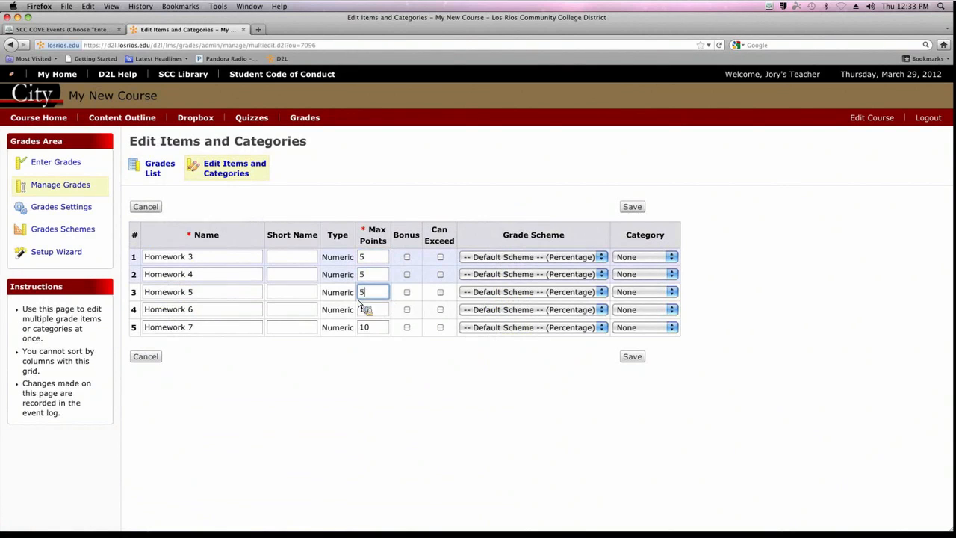
double_click(365, 310)
text(5)
click(376, 329)
text(5)
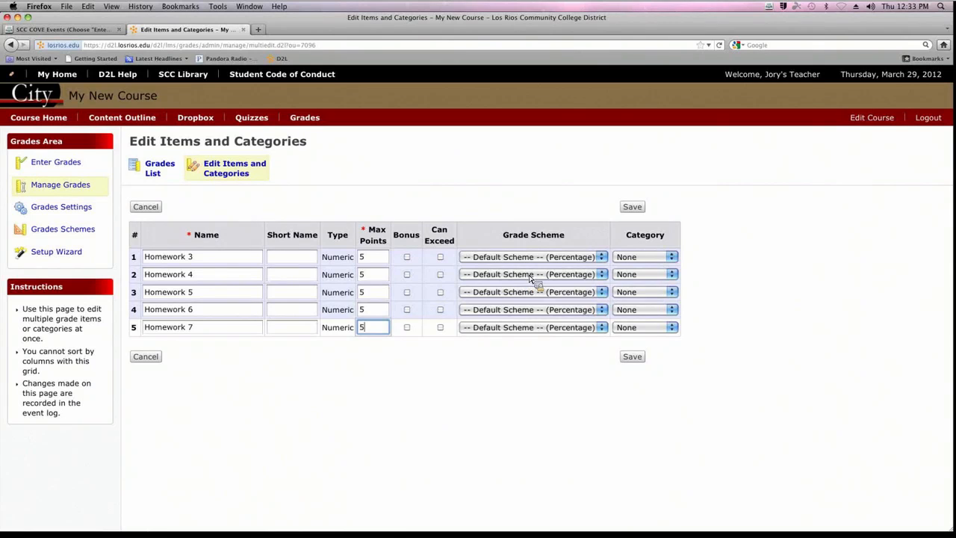
Assign Homework 3 through Homework 7 to the Assignments category, then save and confirm the bulk changes
click(644, 256)
click(647, 287)
click(644, 274)
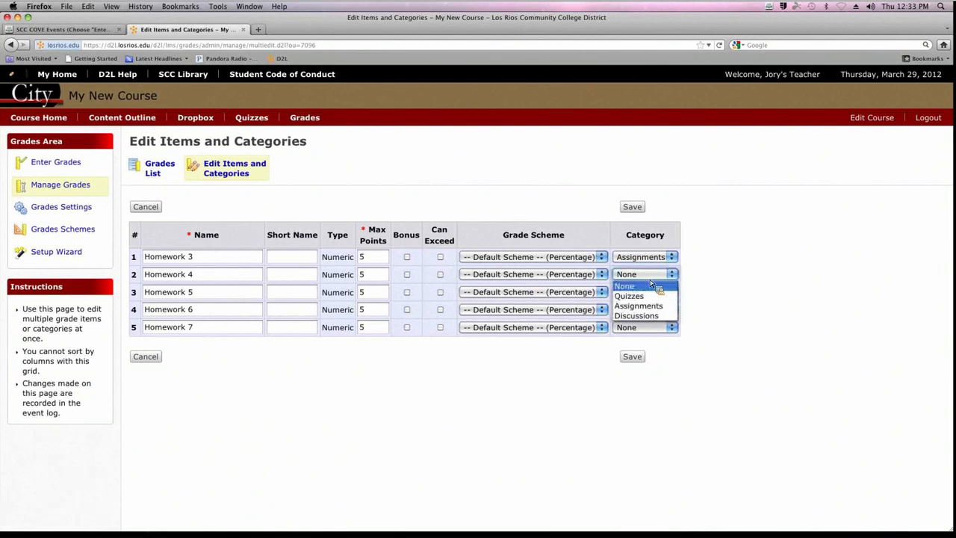
click(647, 306)
click(658, 292)
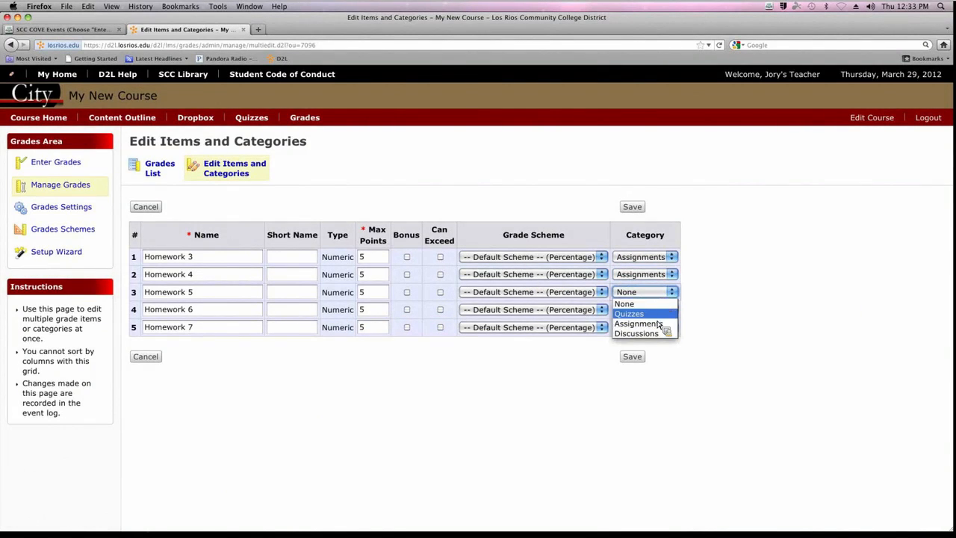
click(647, 323)
click(656, 327)
click(656, 359)
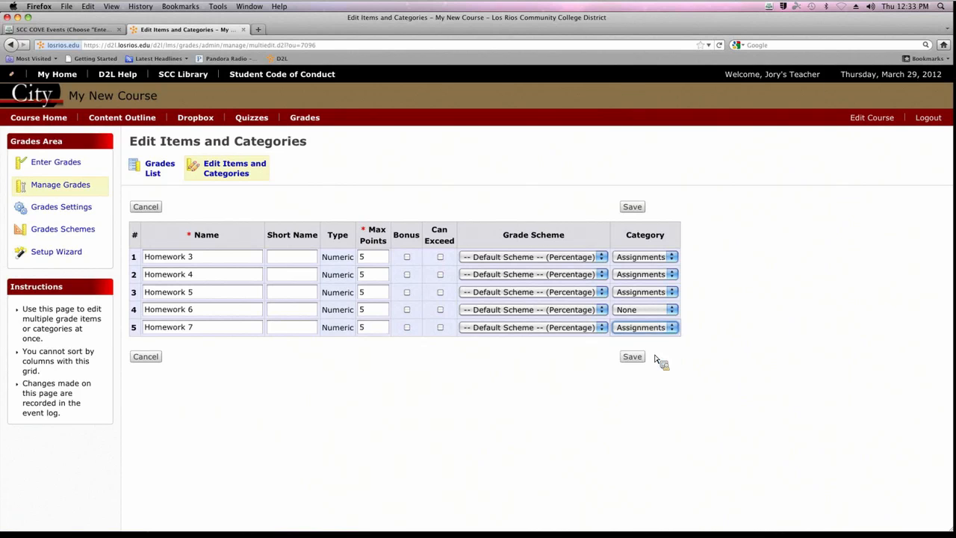
click(661, 309)
click(660, 342)
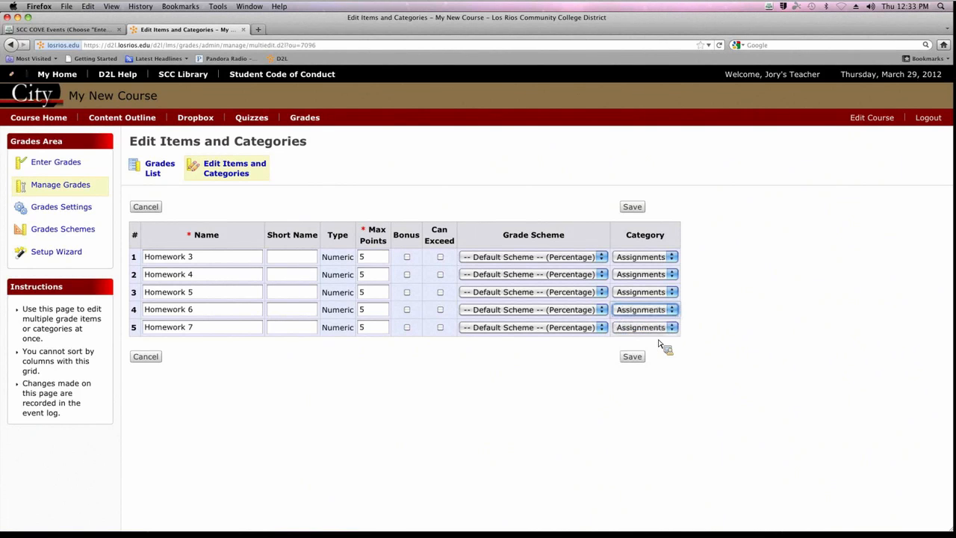
click(632, 357)
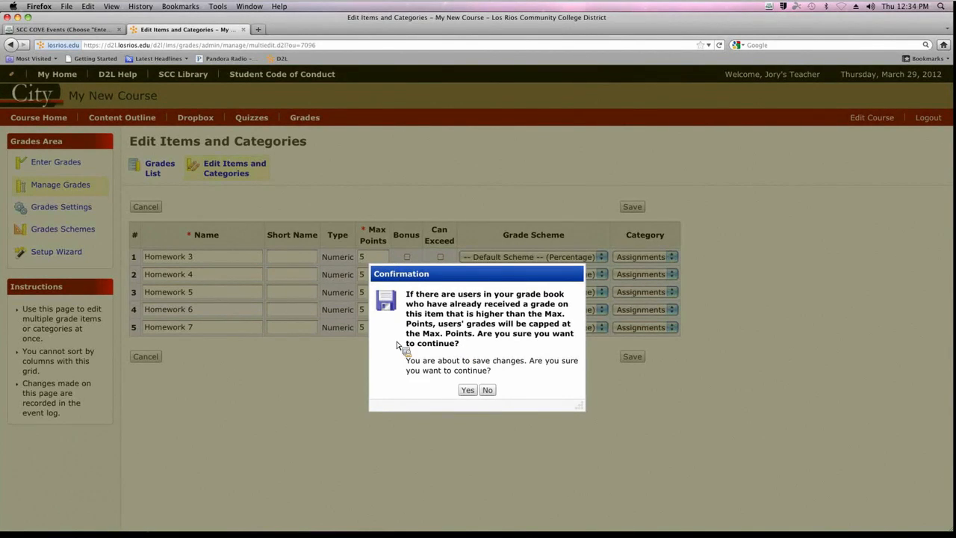
click(468, 390)
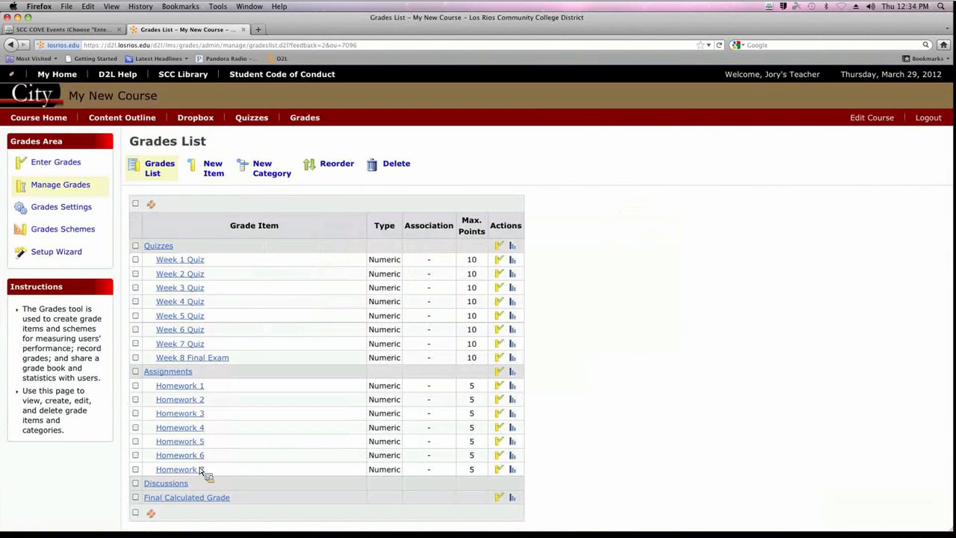
In the grade entry user list, collapse the Quizzes category and look over the homework and final grade columns
click(65, 171)
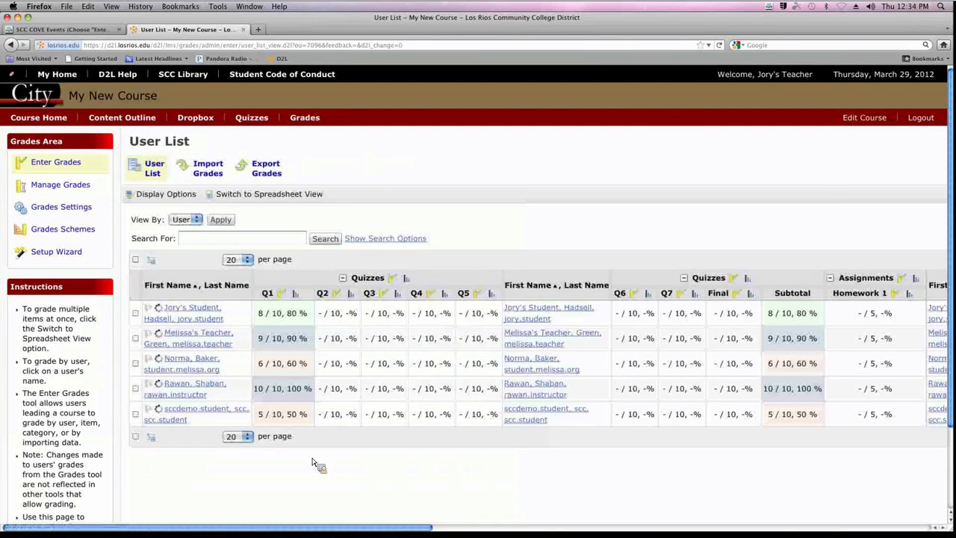
drag(305, 533, 312, 533)
scroll(341, 436, right, 5)
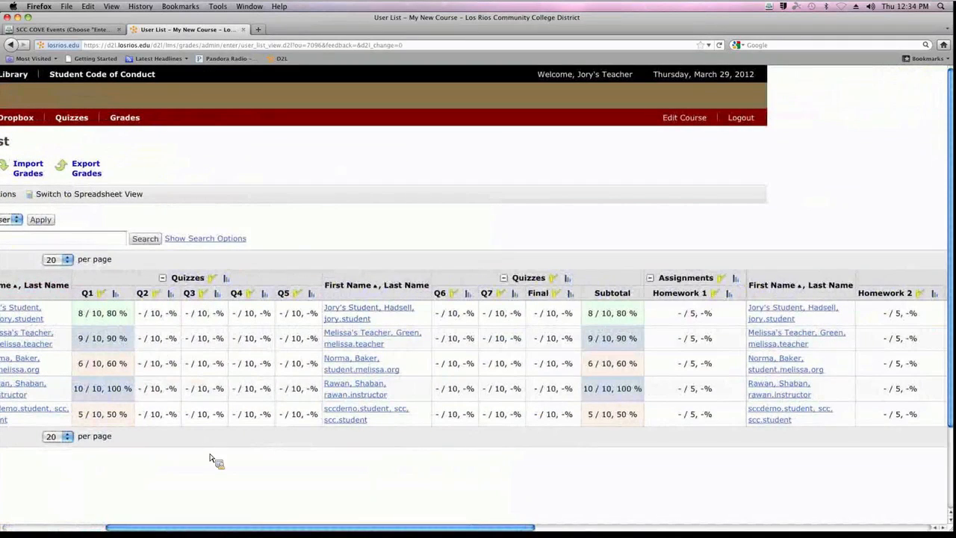
drag(229, 533, 320, 533)
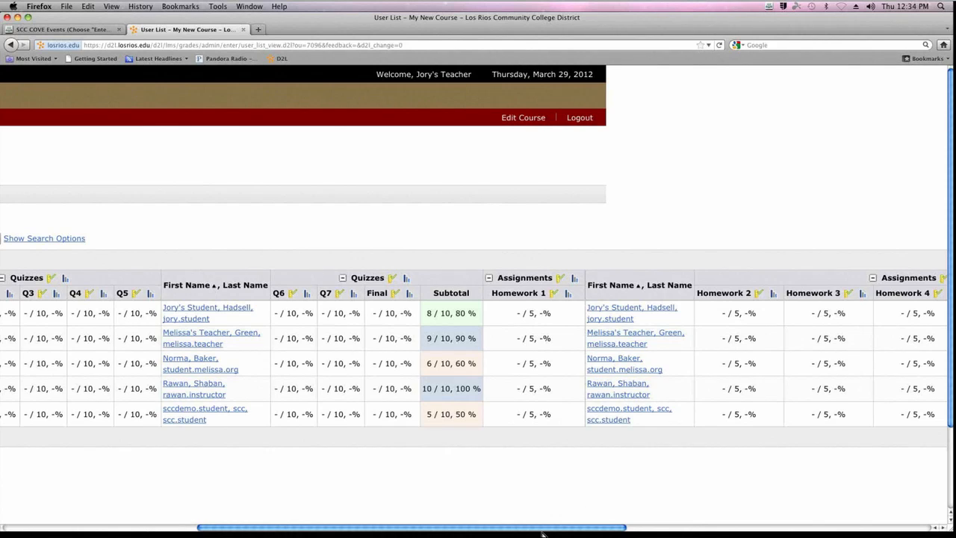
drag(513, 531, 351, 523)
mouse_move(547, 535)
mouse_down()
mouse_move(795, 535)
mouse_move(542, 532)
mouse_up()
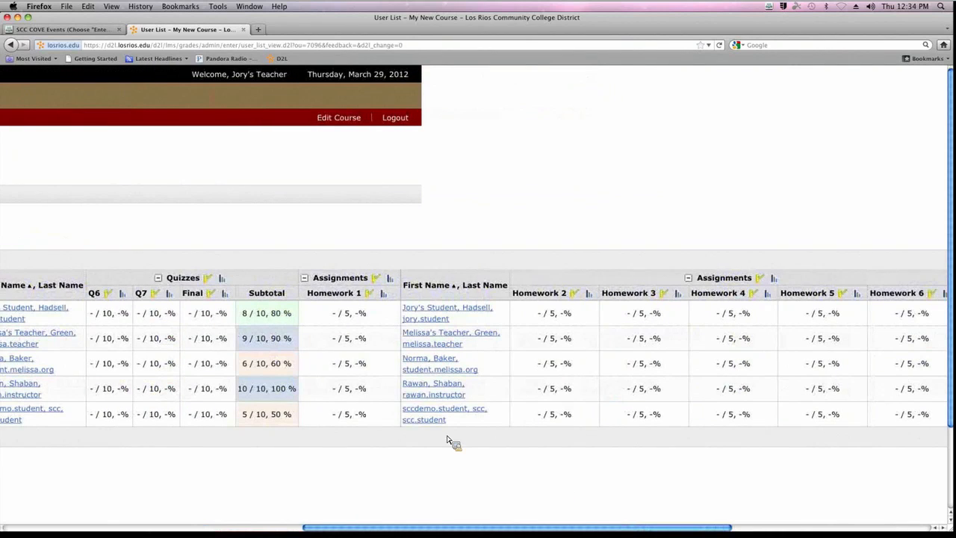
drag(405, 531, 229, 518)
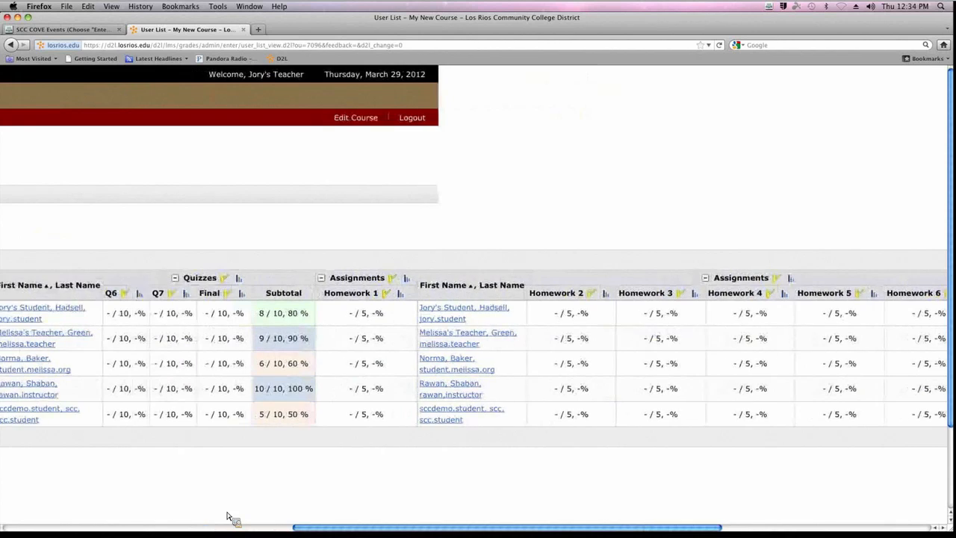
click(135, 279)
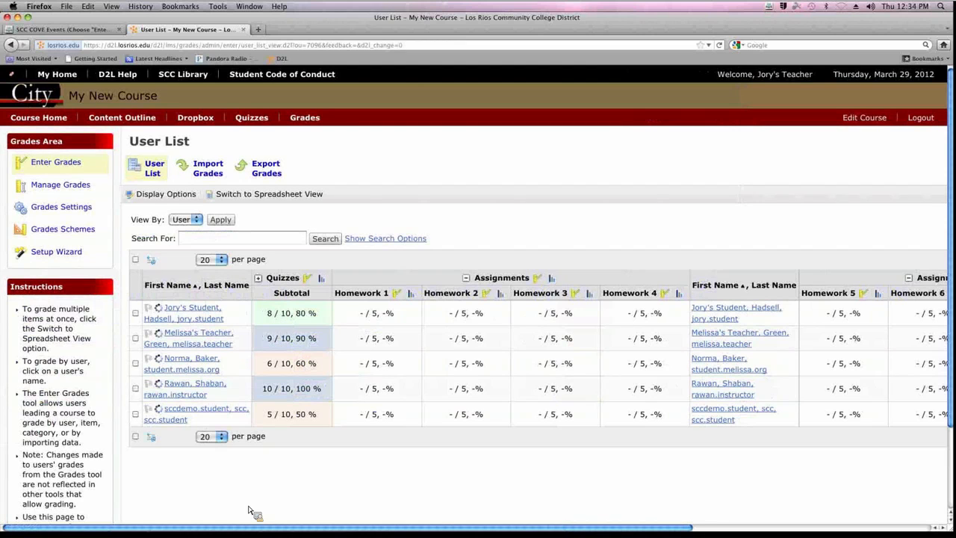
scroll(394, 535, right, 7)
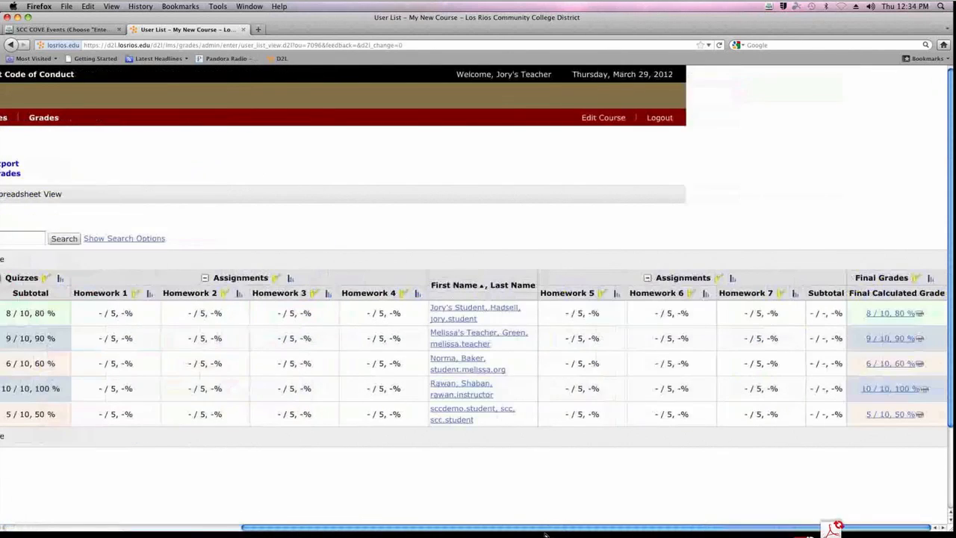
scroll(459, 517, left, 3)
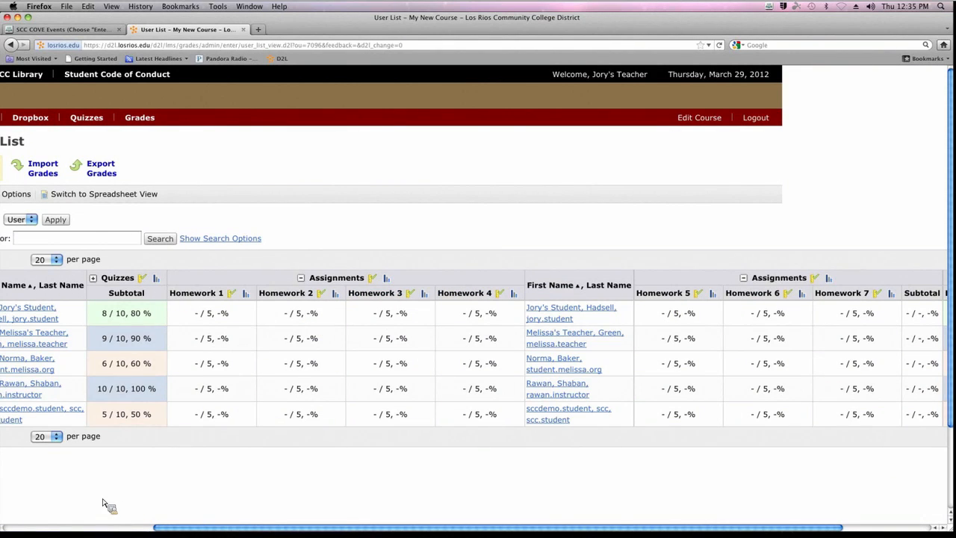
scroll(102, 502, left, 5)
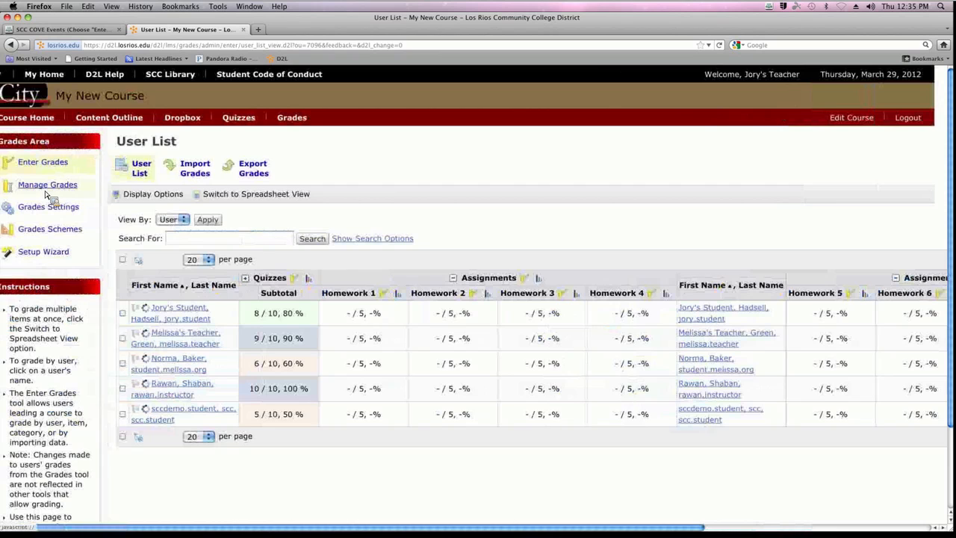
From the grades list under Manage Grades, select Homework 1 through Homework 7 and open them for bulk editing
click(56, 192)
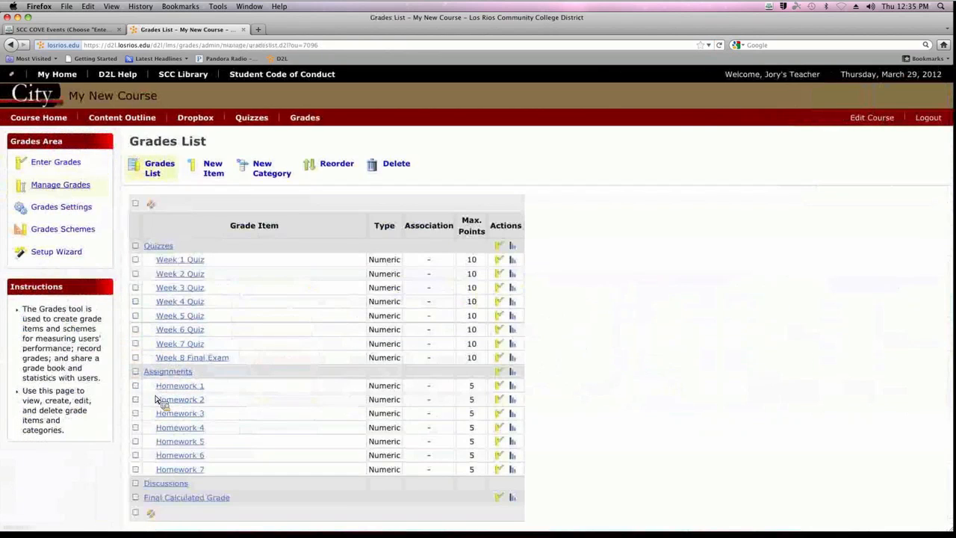
click(135, 386)
click(135, 399)
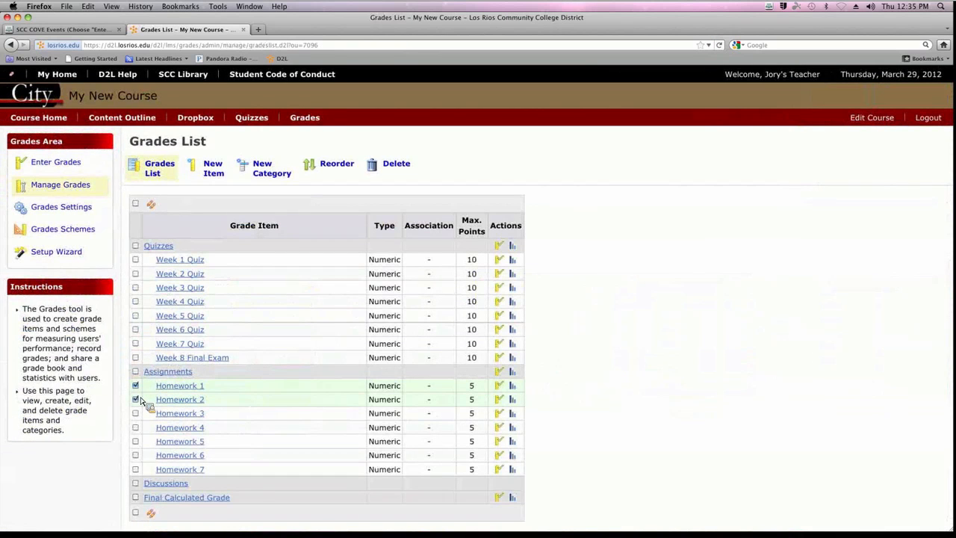
click(136, 415)
click(136, 428)
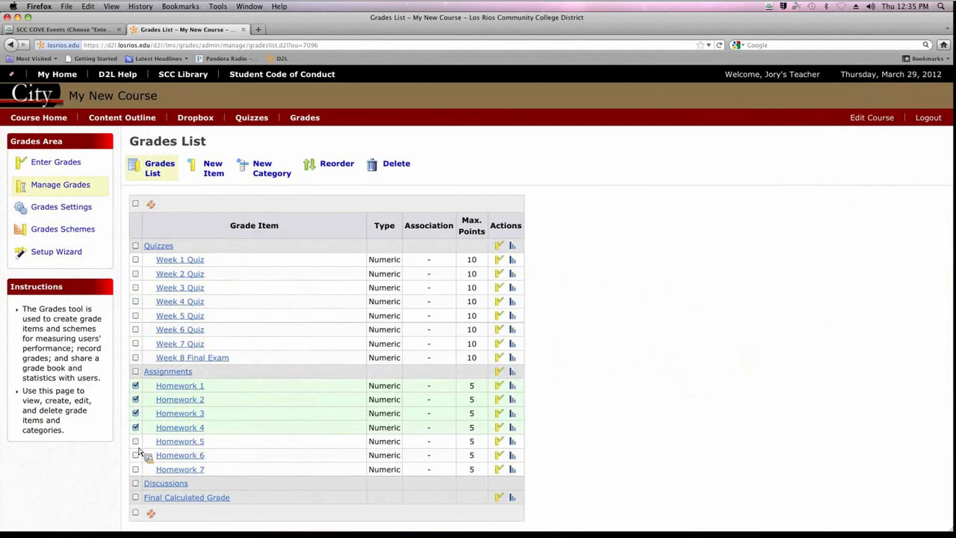
click(136, 455)
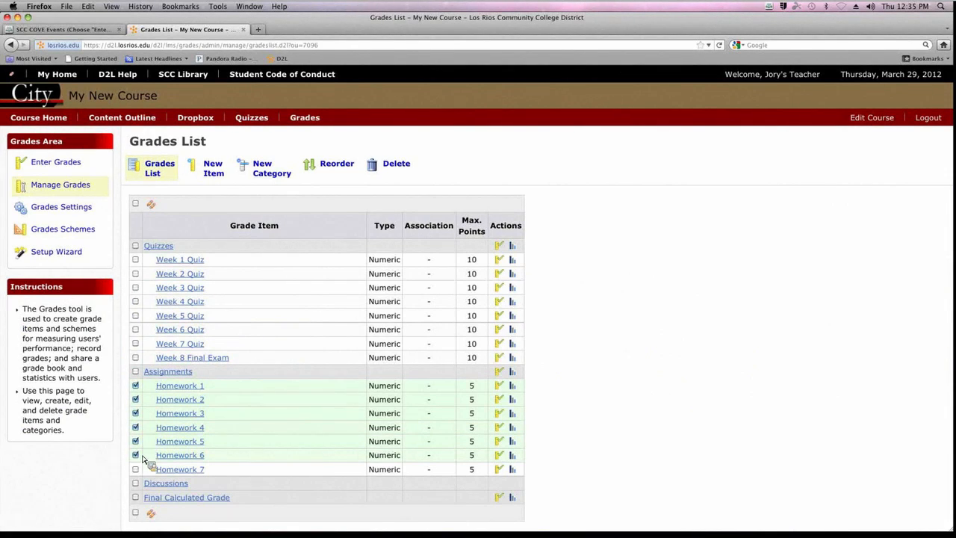
click(153, 207)
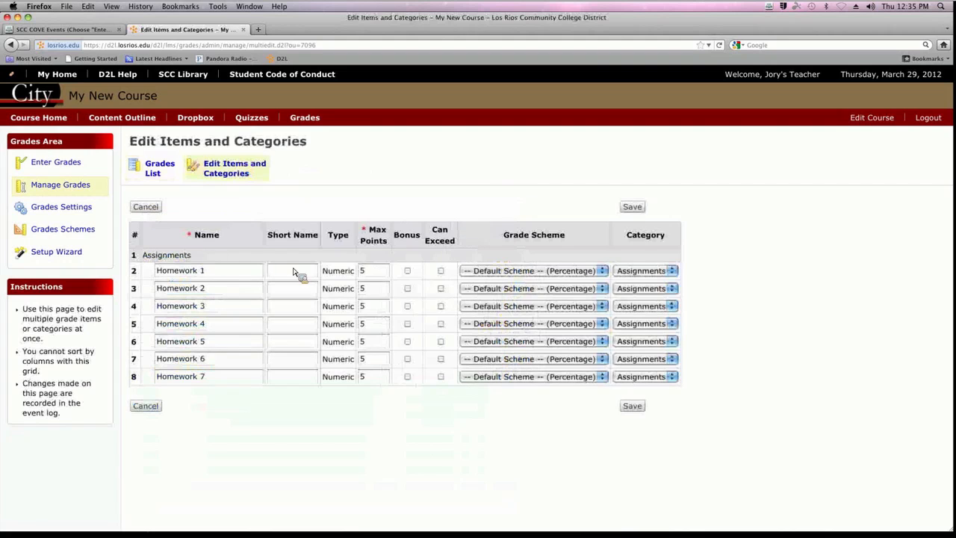
Enter the short names HW1, HW2, HW3 and HW4 for Homework 1 through Homework 4
click(306, 271)
text(HW1)
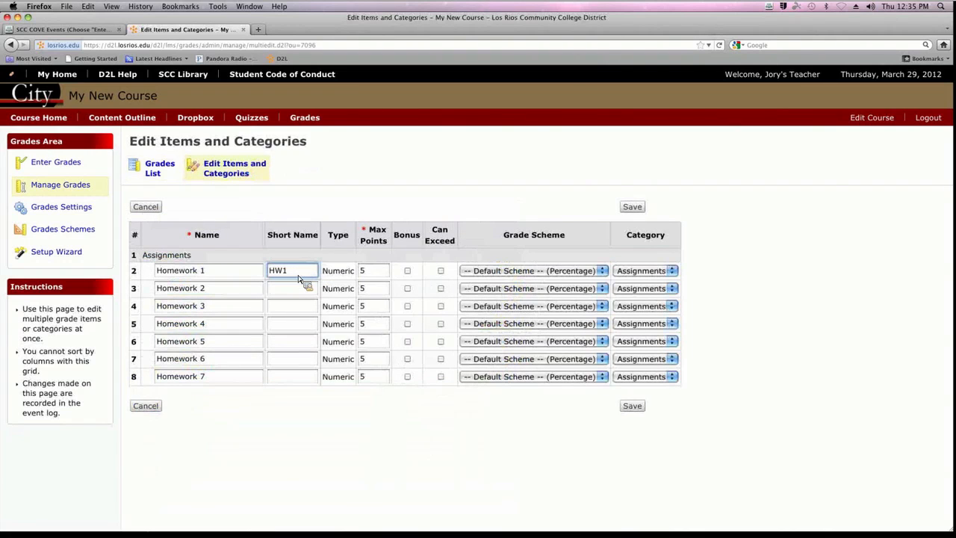
click(299, 290)
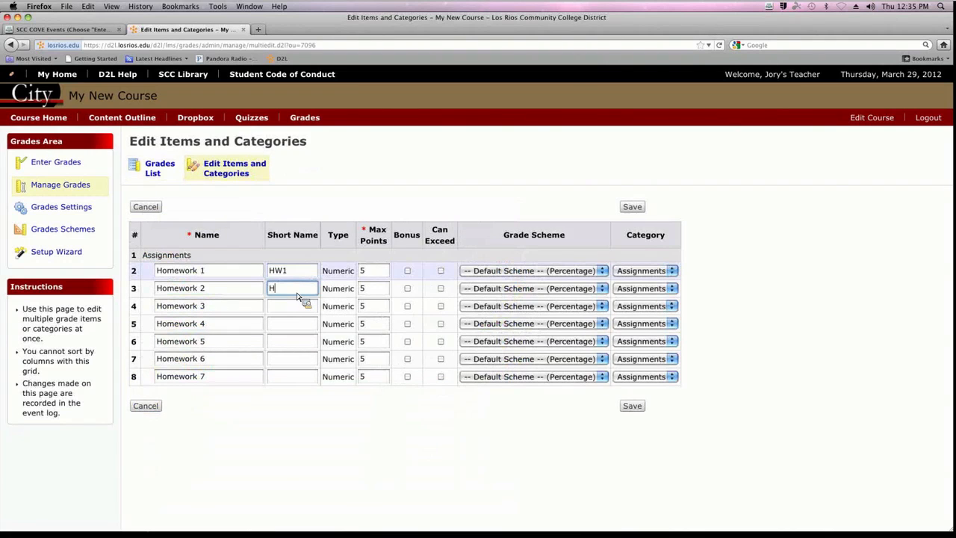
text(HW2)
click(286, 313)
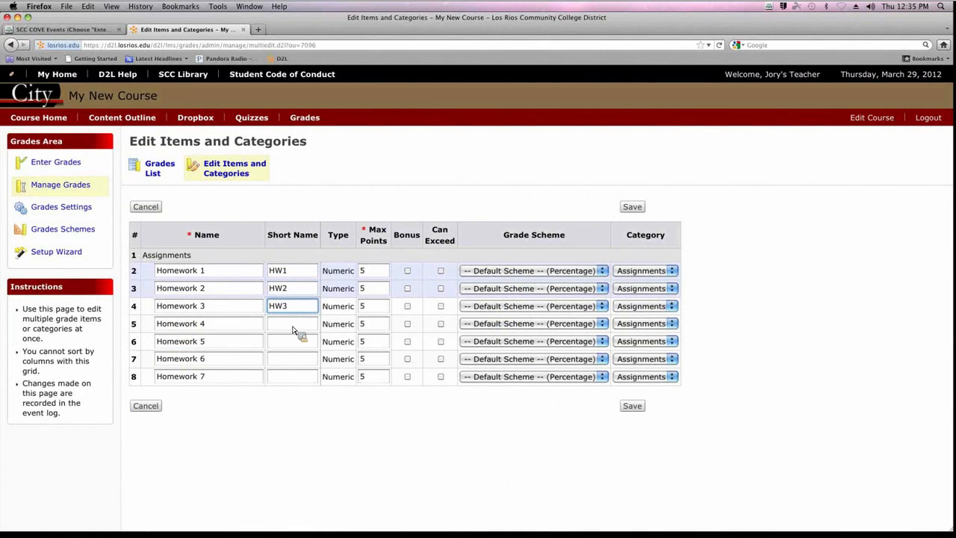
click(292, 328)
text(HW4)
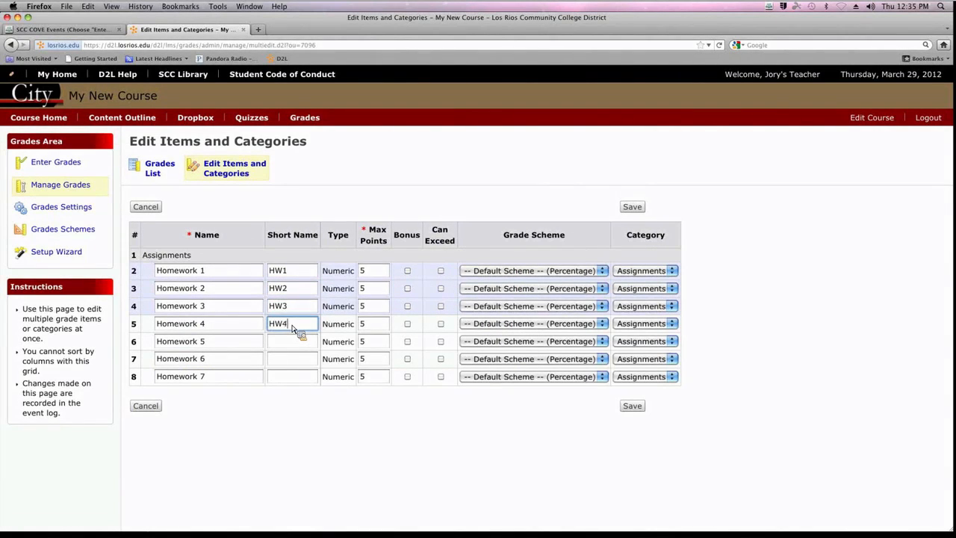
Enter the short names HW5, HW6 and HW7 for Homework 5 through 7, save, and reopen the grade entry user list
click(286, 343)
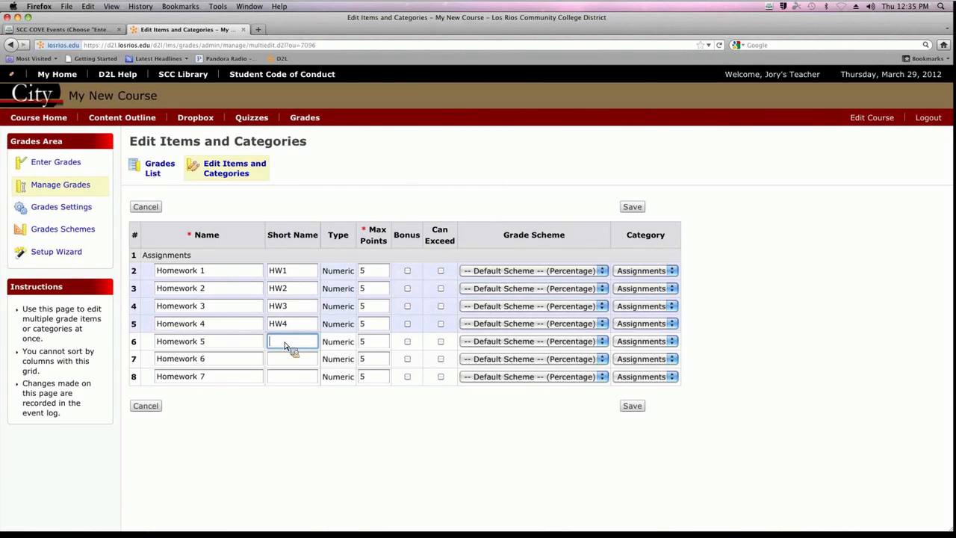
text(HW5)
click(306, 363)
text(HW)
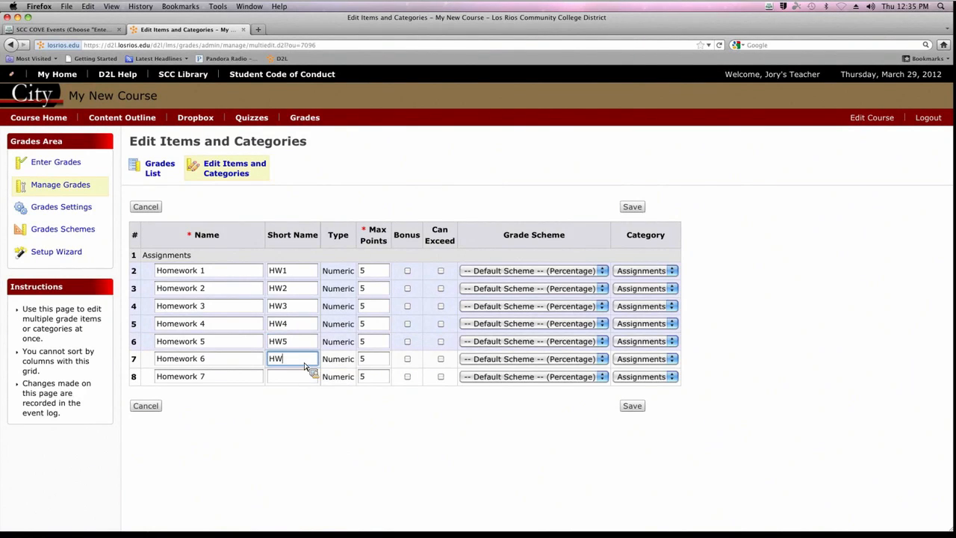
text(6)
click(302, 377)
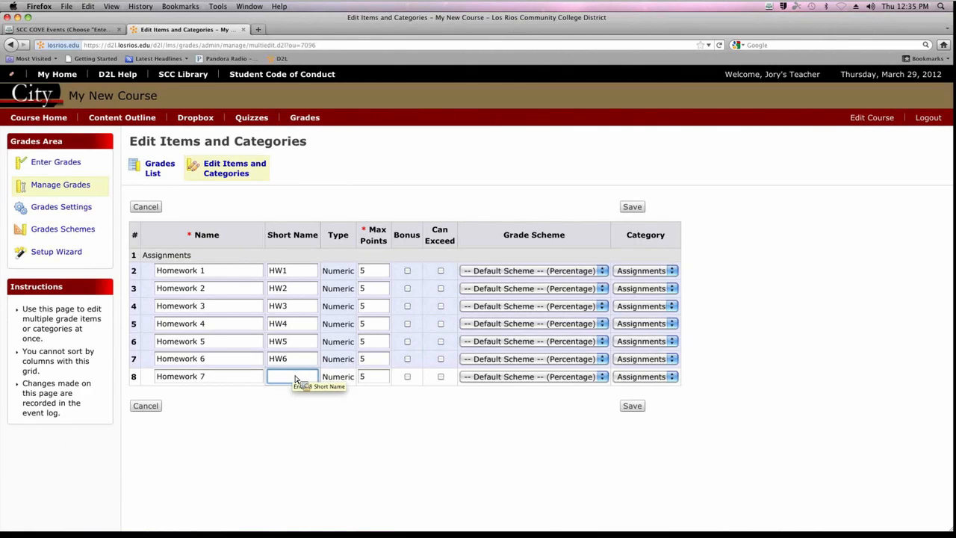
text(HW7)
click(641, 411)
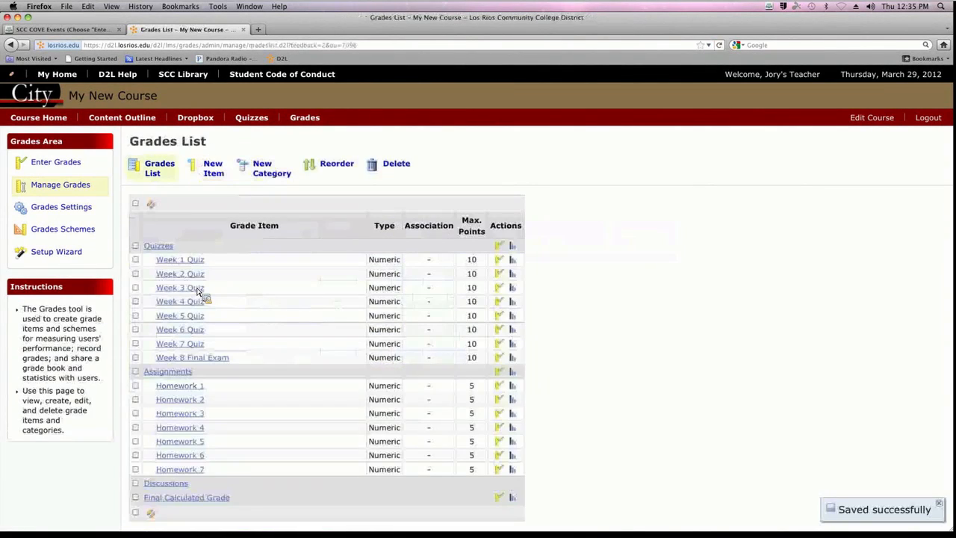
click(54, 164)
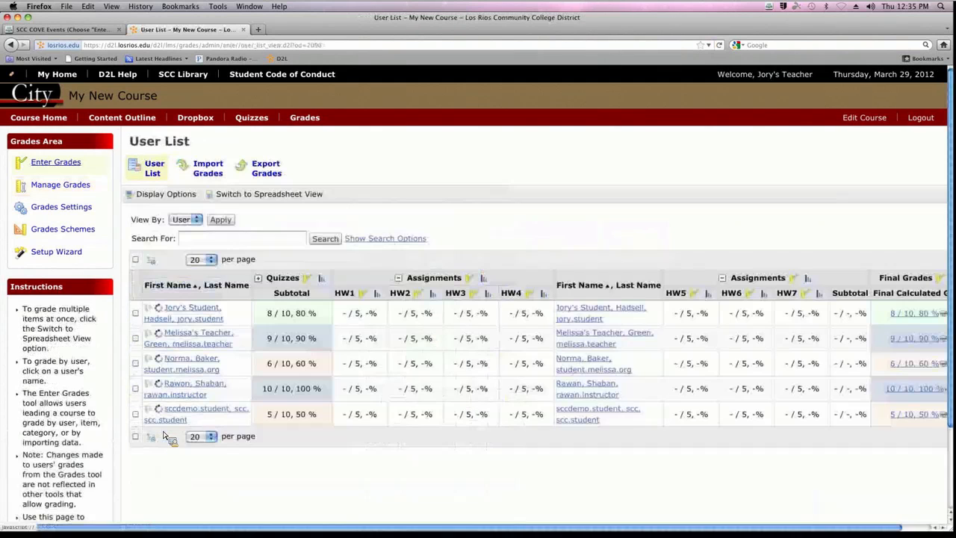
Expand the Quizzes category in the user list and look over all quiz, homework, subtotal and final grade columns
drag(165, 531, 185, 531)
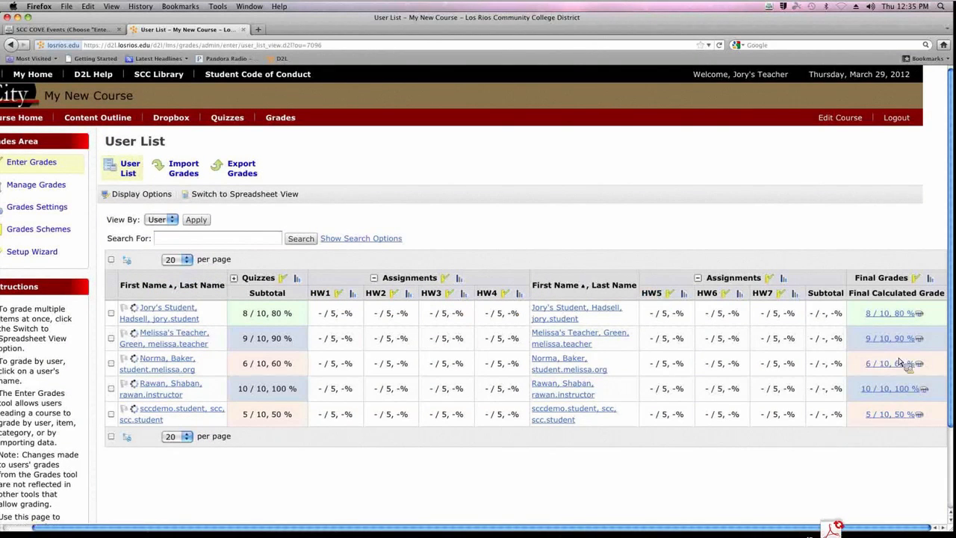
mouse_move(603, 528)
mouse_down()
mouse_move(587, 527)
mouse_move(607, 528)
mouse_up()
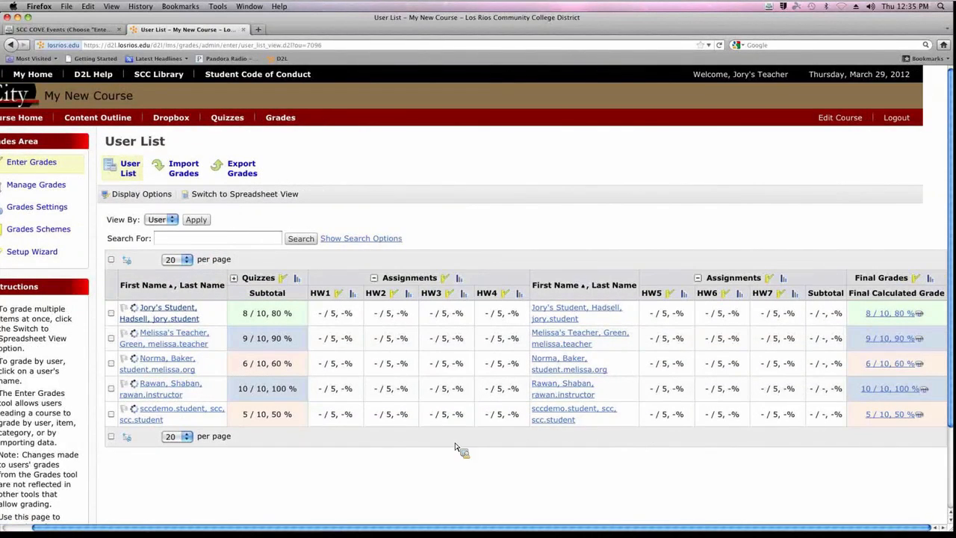
click(234, 278)
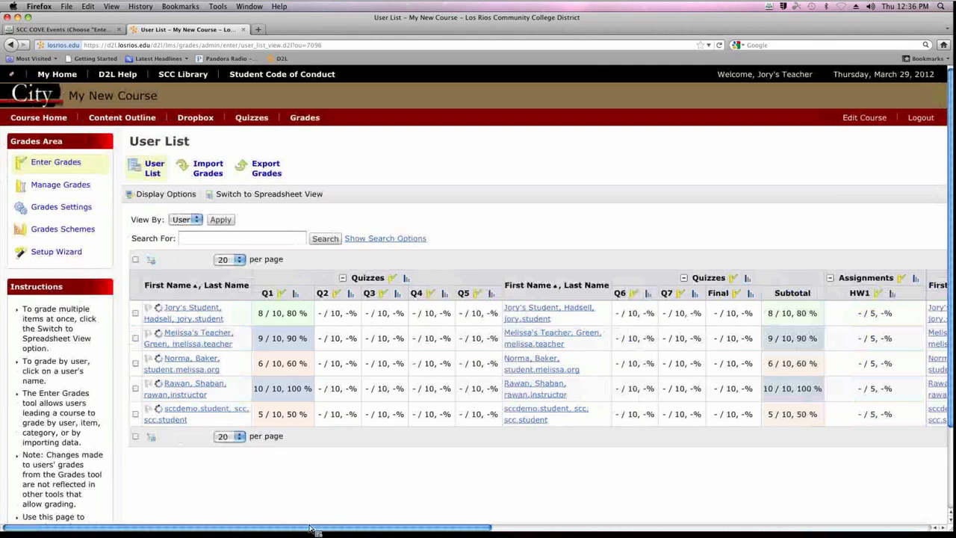
drag(315, 529, 710, 533)
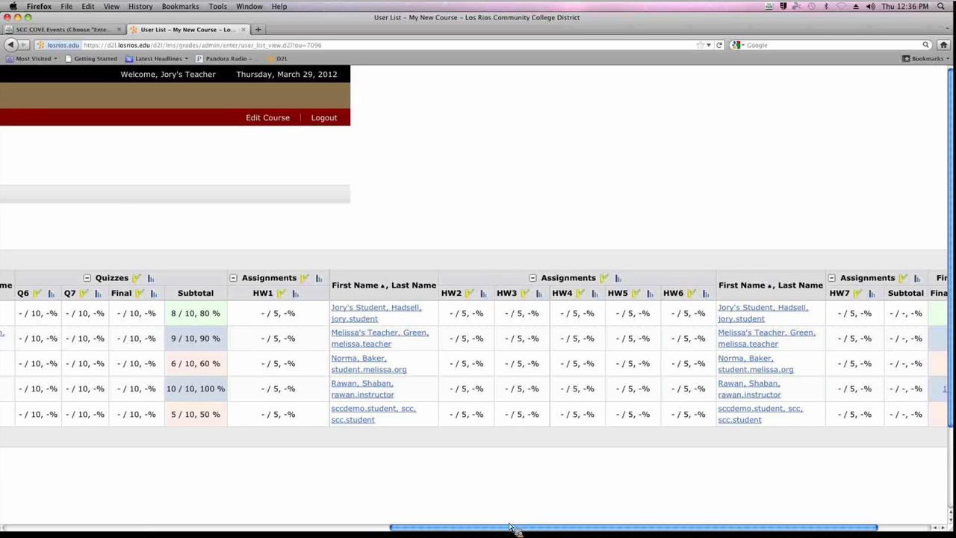
drag(509, 532, 641, 535)
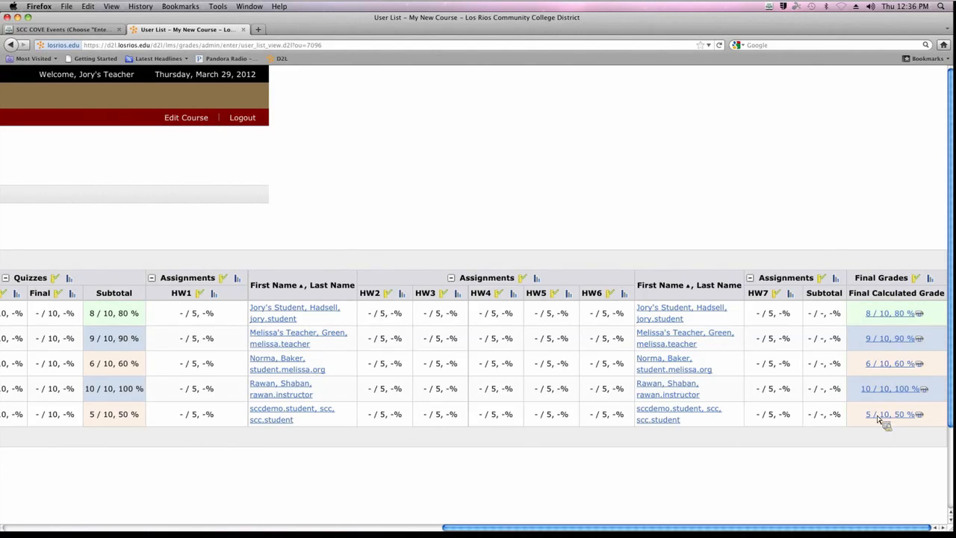
scroll(880, 420, left, 10)
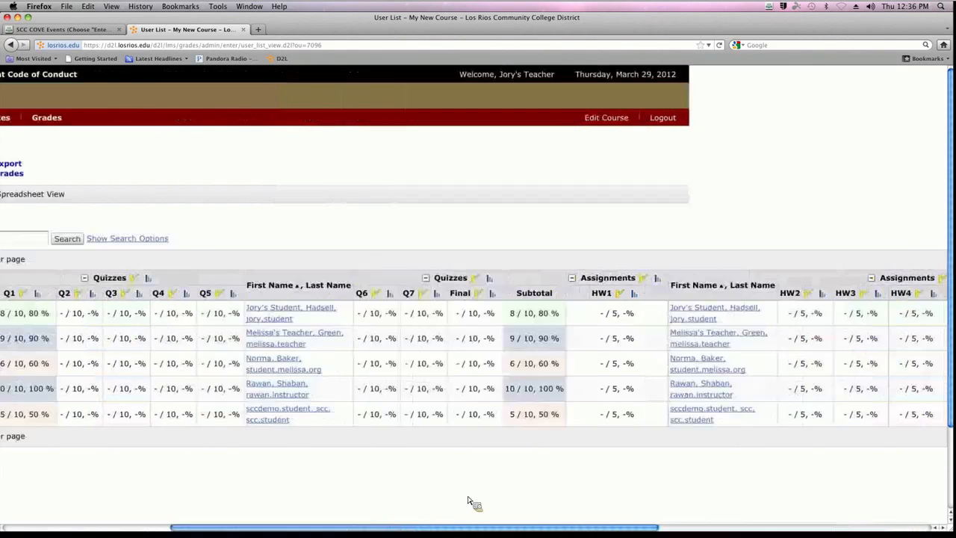
scroll(469, 501, left, 5)
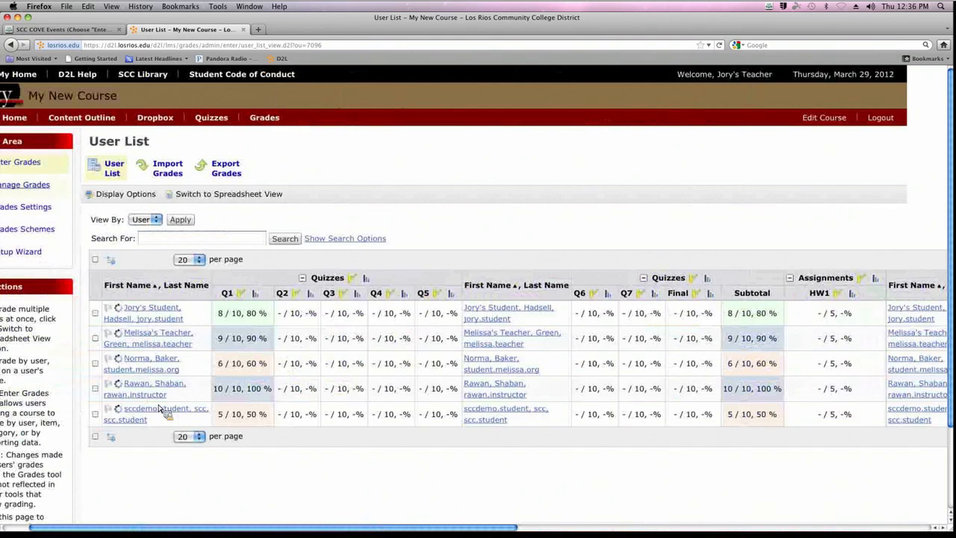
scroll(128, 529, left, 1)
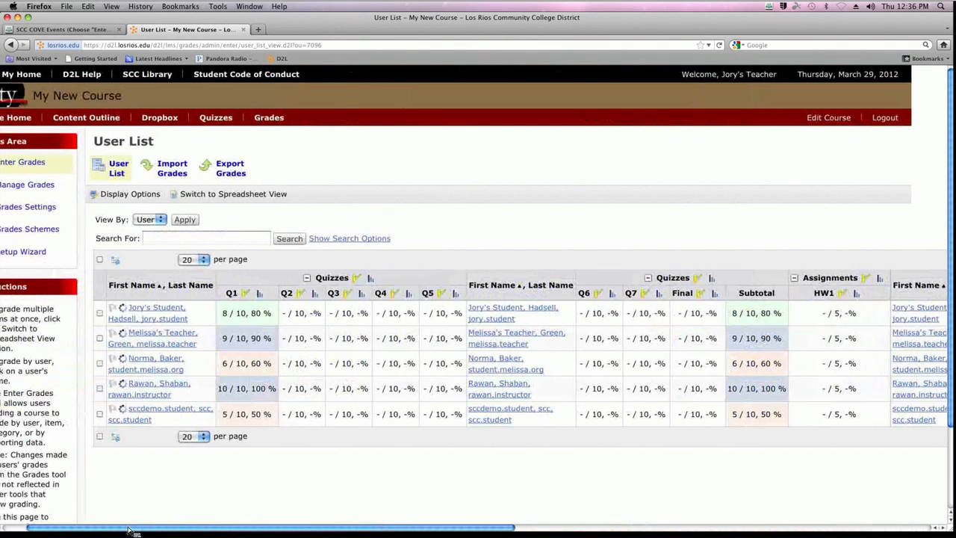
scroll(129, 529, left, 3)
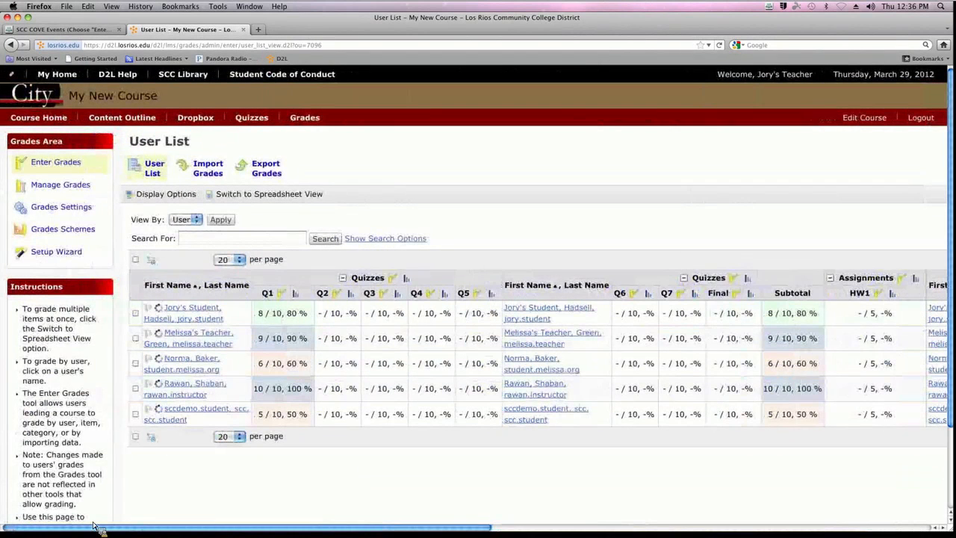
Review the grade items offered in the user list's Display Options and cancel without changing the selection
click(160, 198)
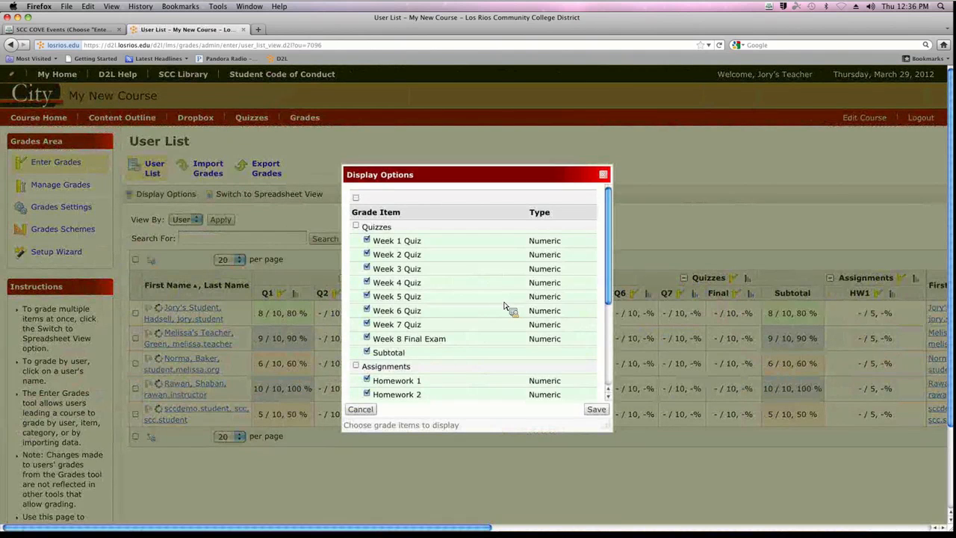
scroll(487, 304, down, 5)
scroll(486, 302, up, 4)
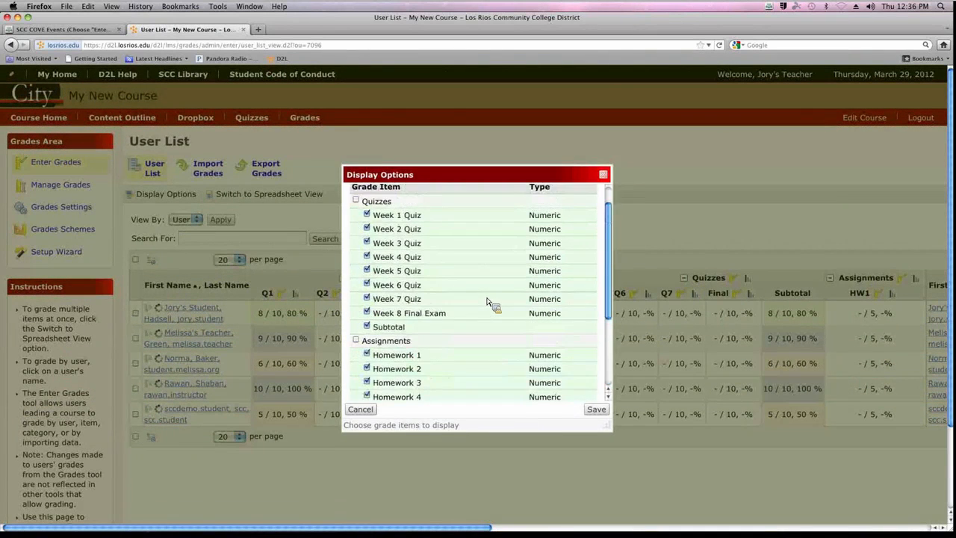
scroll(486, 302, up, 1)
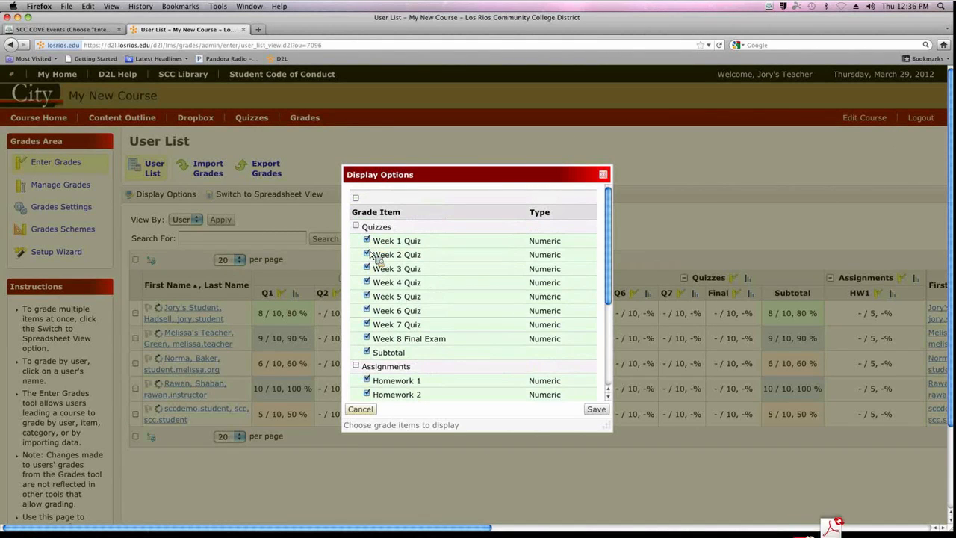
click(358, 408)
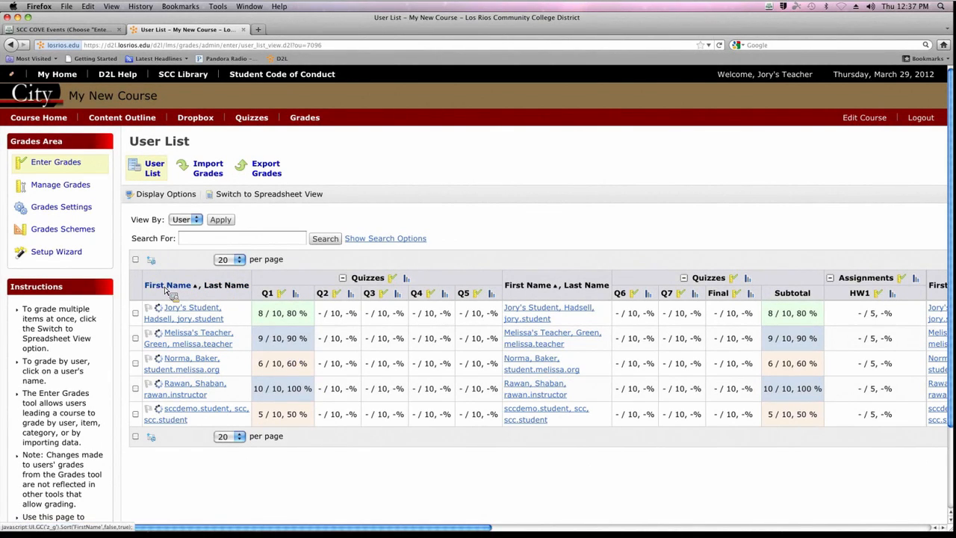
Review the Personal Display Options, Org Unit Display Options and Calculation Options in Grades Settings
click(78, 184)
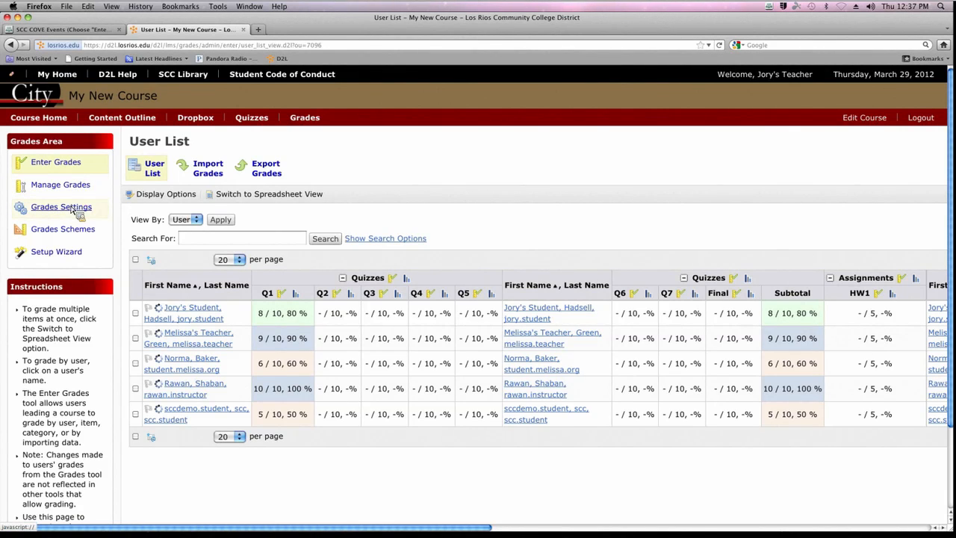
click(72, 211)
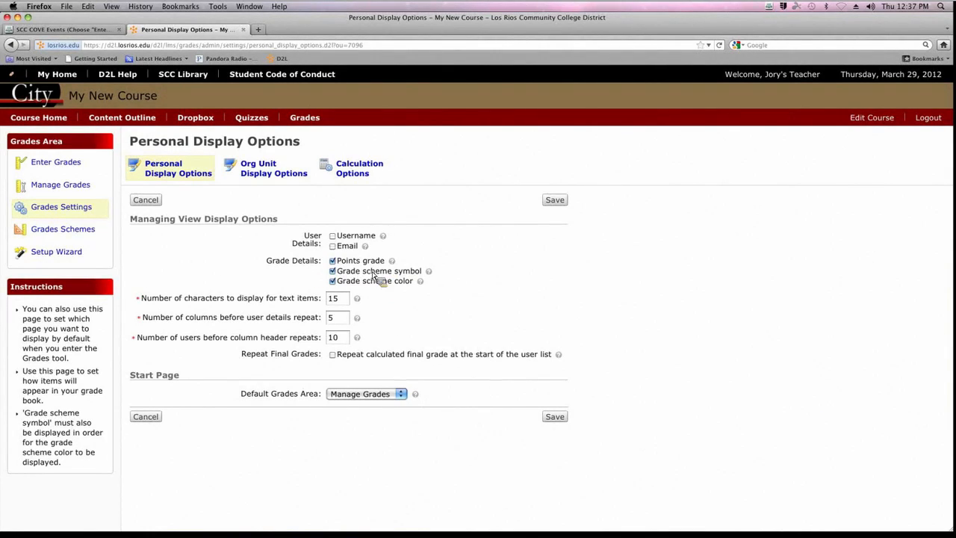
click(263, 177)
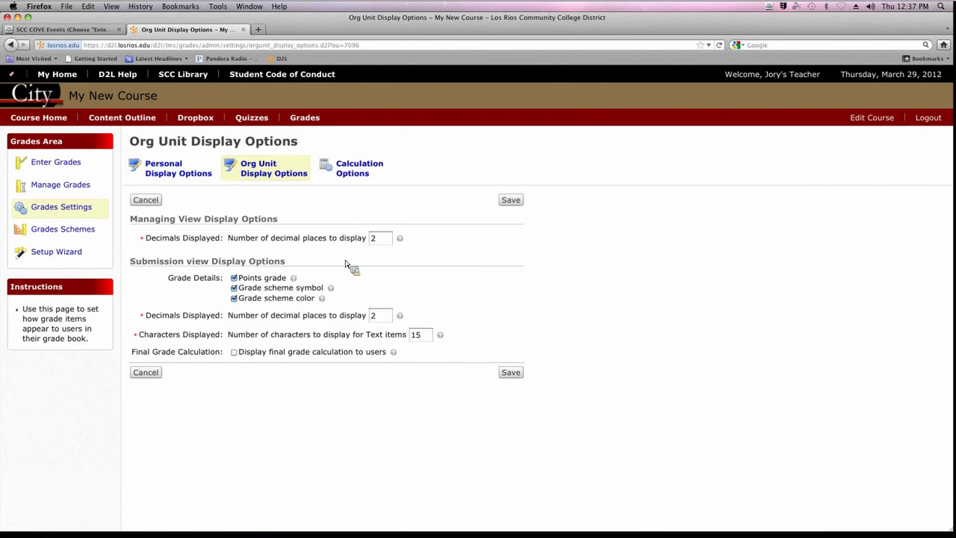
click(354, 173)
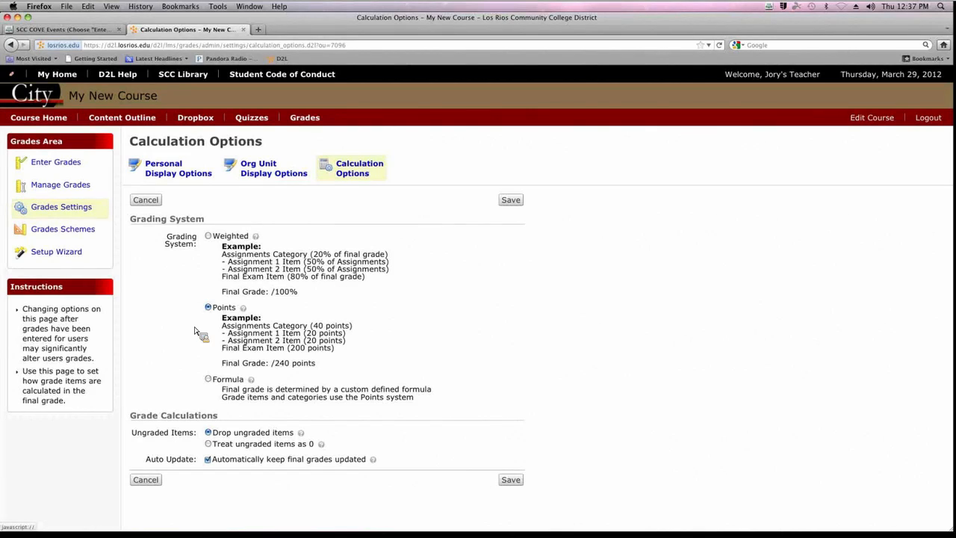
In Personal Display Options, enable repeating the calculated final grade at the start of the user list, save, and reopen Enter Grades
click(174, 172)
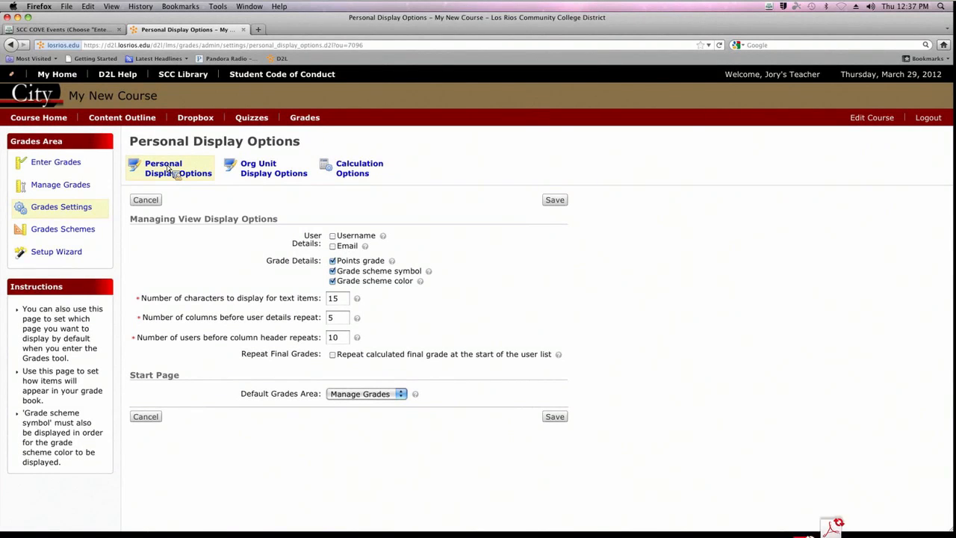
click(334, 358)
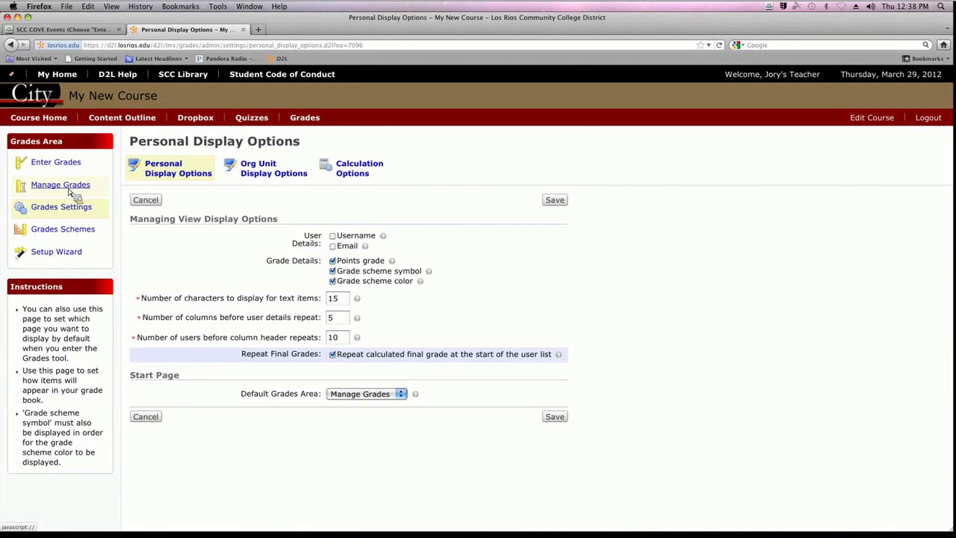
click(402, 395)
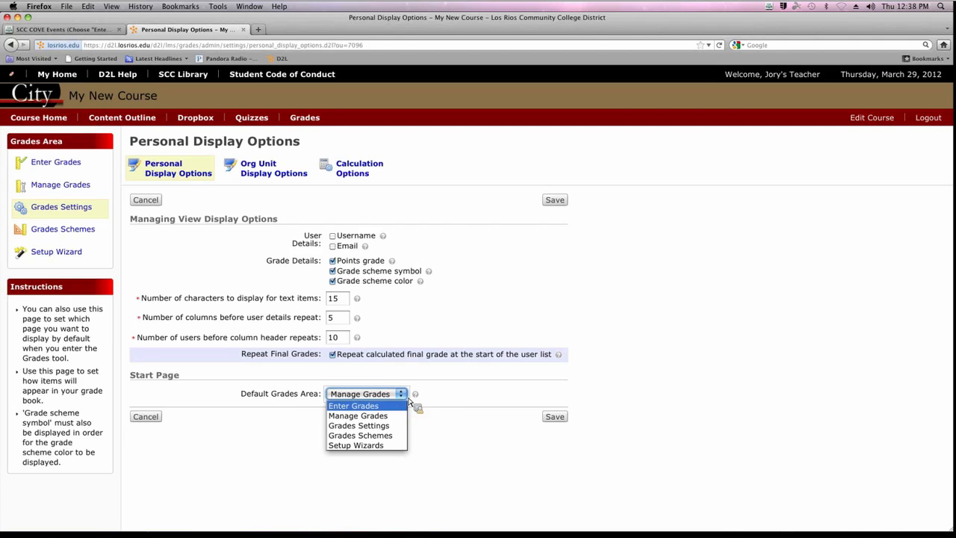
click(408, 399)
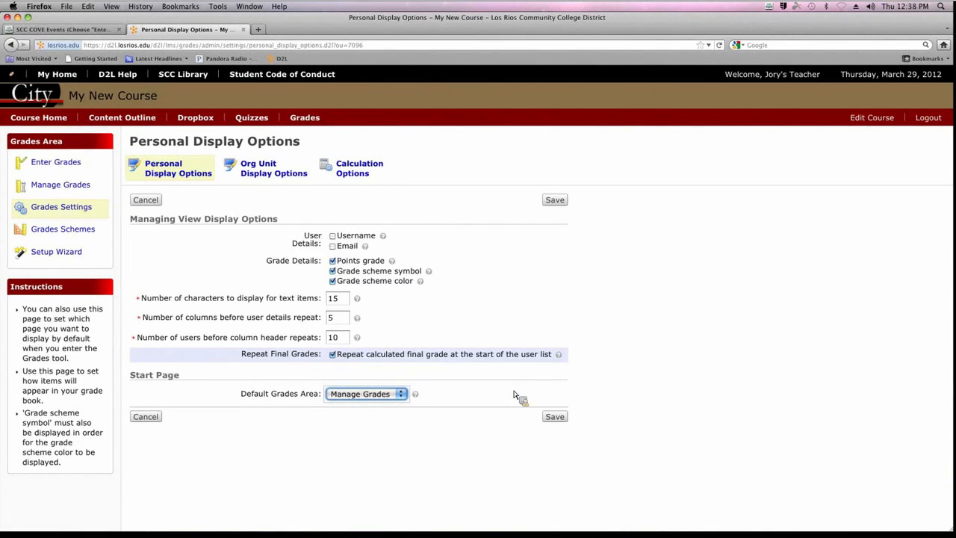
click(559, 420)
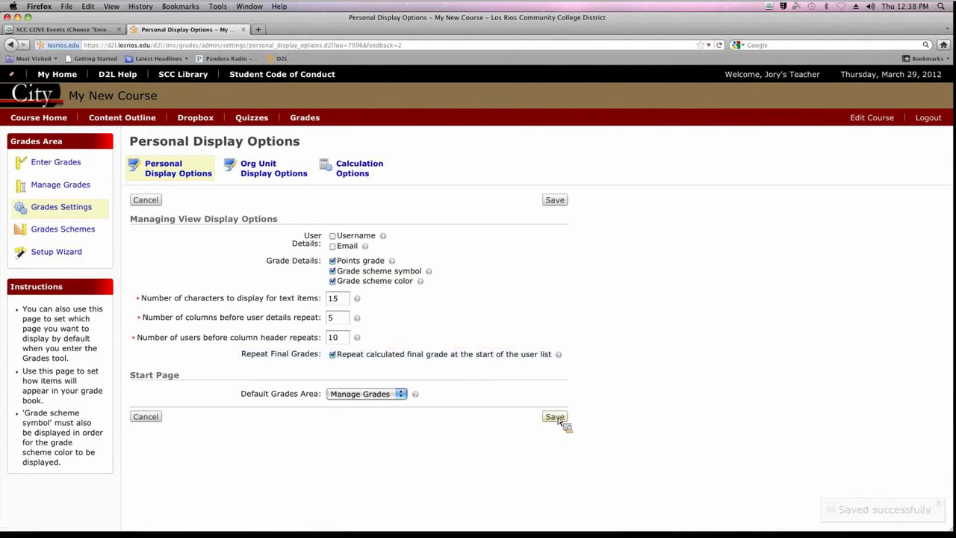
click(51, 165)
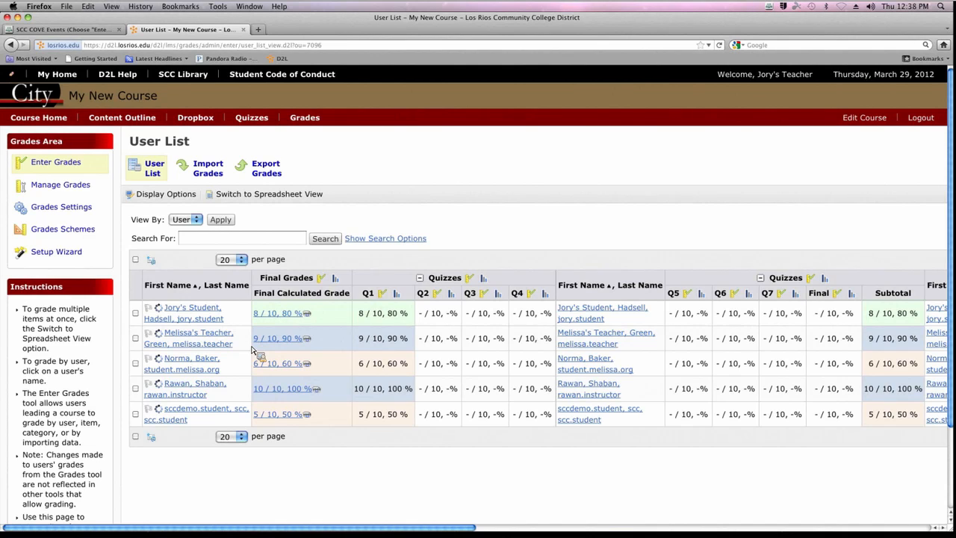
Check the homework items in the grades list, and open the Week 1 Homework dropbox folder for editing
click(76, 188)
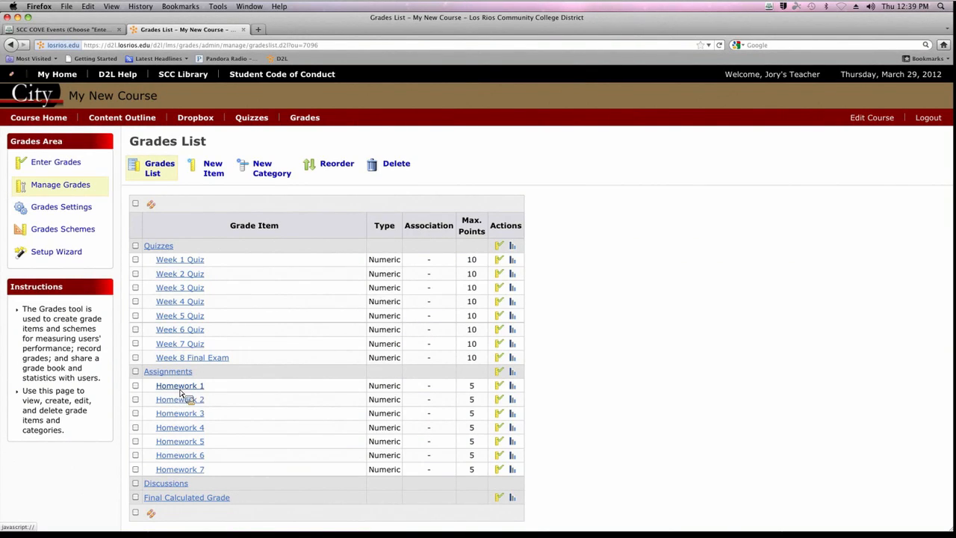
drag(191, 395, 430, 393)
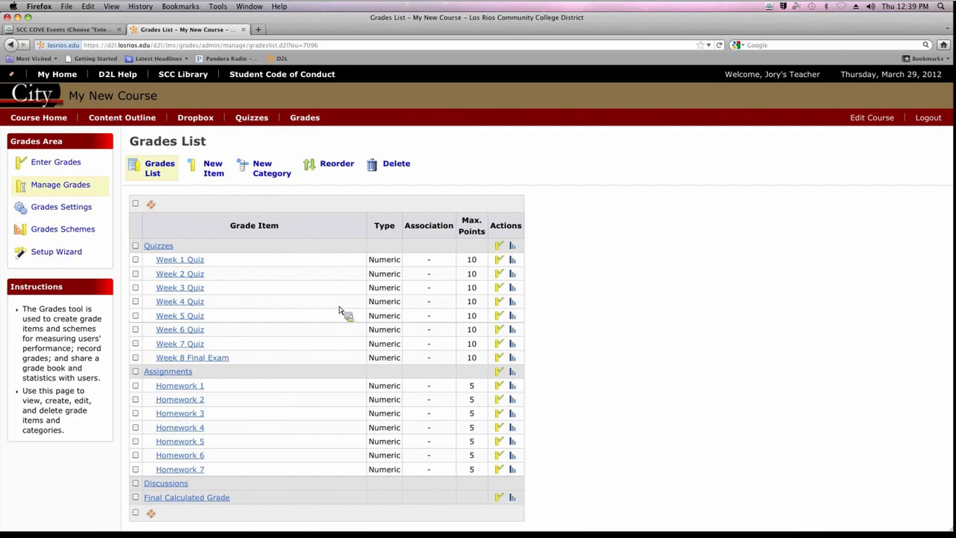
click(208, 122)
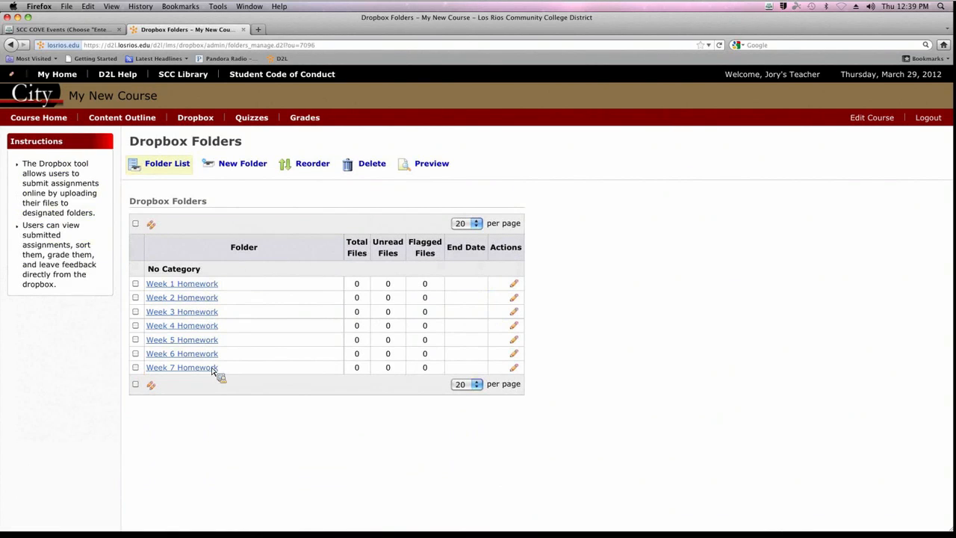
click(514, 286)
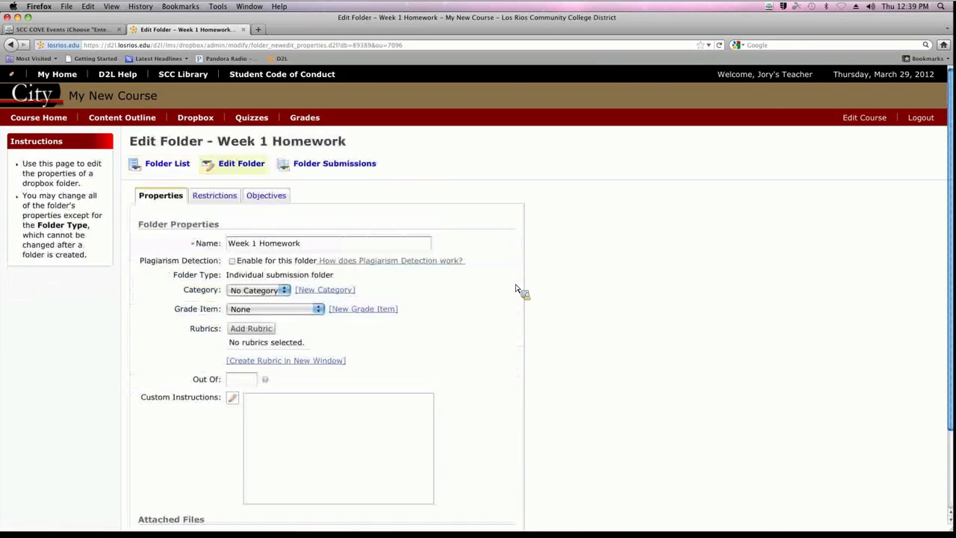
Associate the Week 1 Homework dropbox folder with the Homework 1 grade item and try to save it
scroll(506, 288, down, 1)
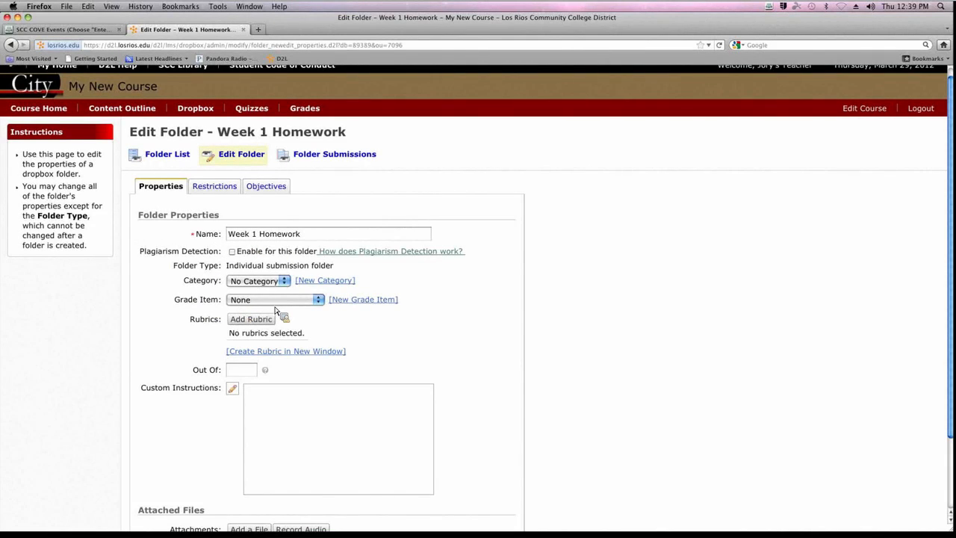
click(296, 301)
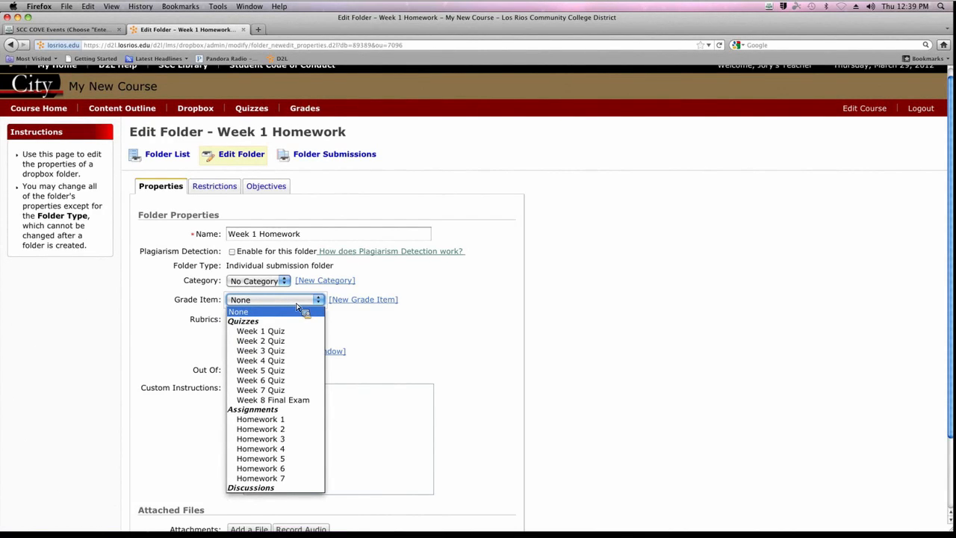
click(283, 421)
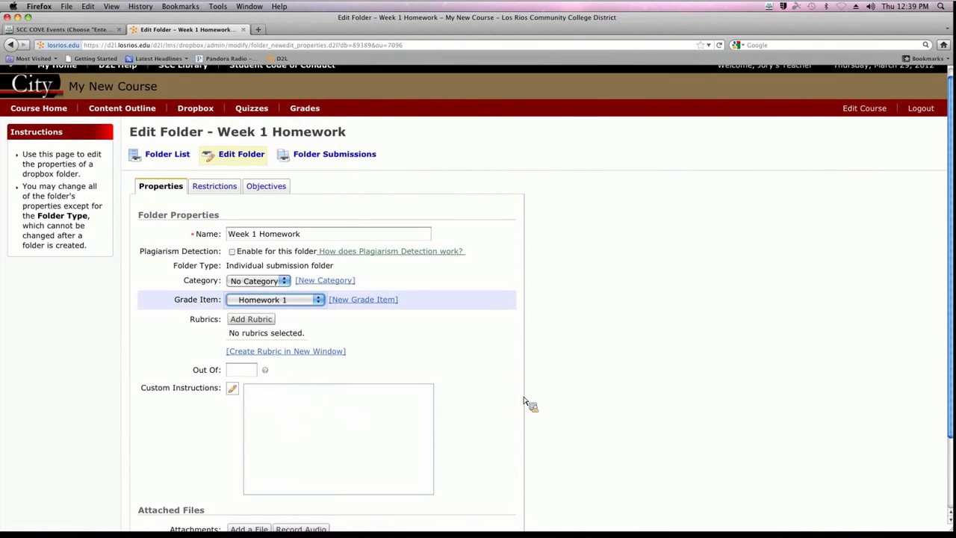
scroll(577, 398, down, 2)
scroll(571, 407, down, 1)
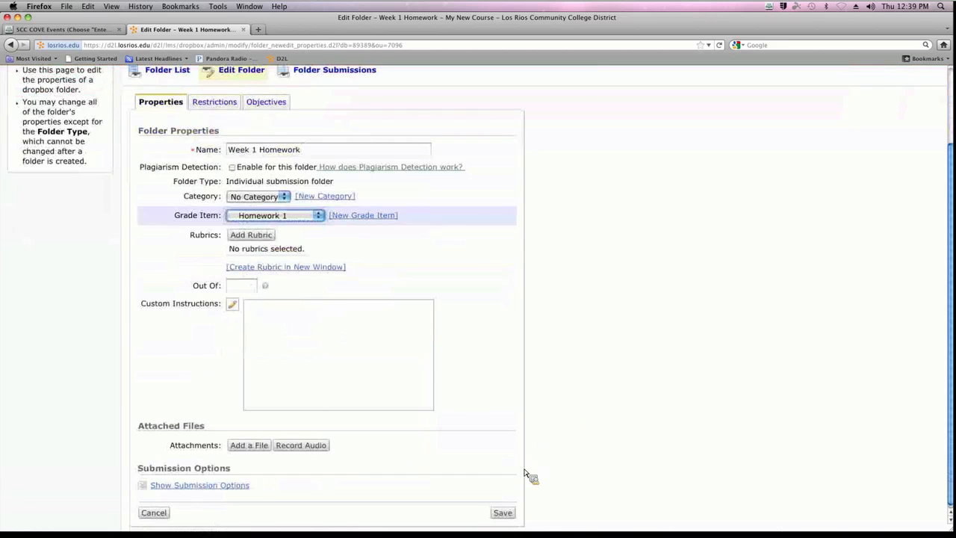
click(503, 513)
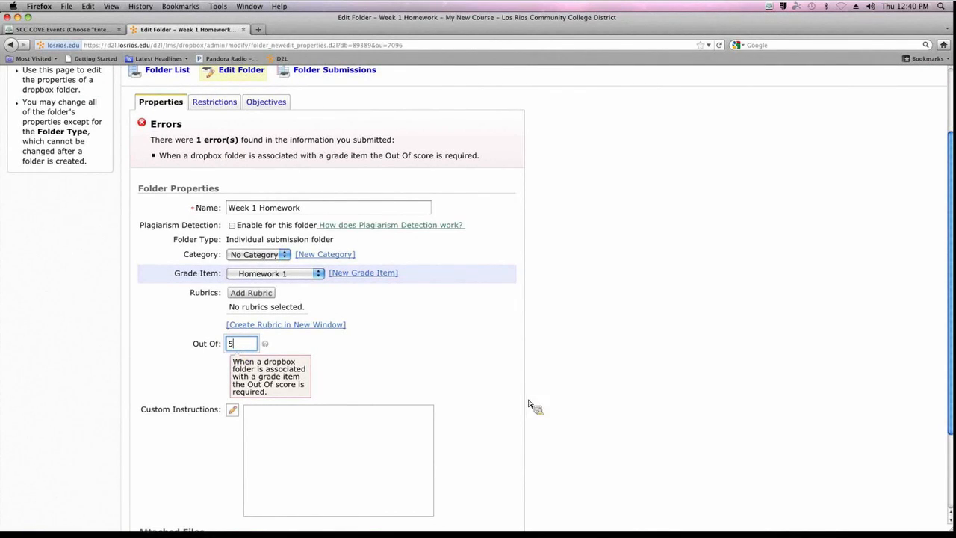
Set the Week 1 Homework folder's Out Of score to 5, save the folder, and return to Grades
scroll(598, 408, down, 3)
scroll(597, 408, down, 1)
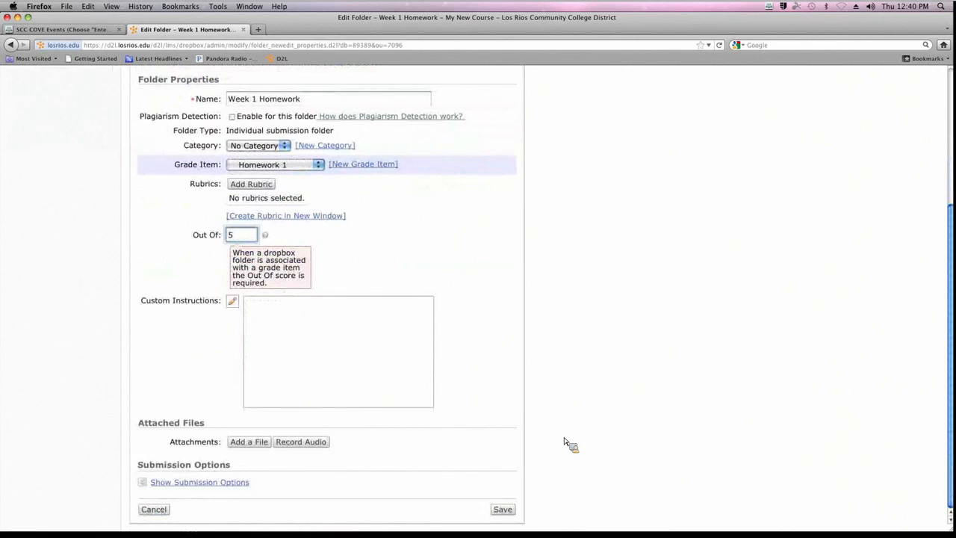
click(503, 510)
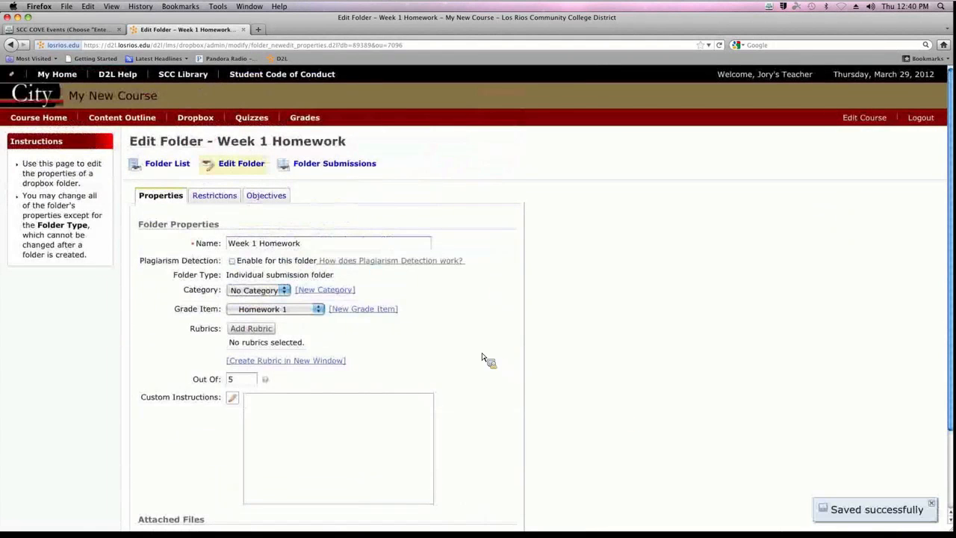
click(305, 120)
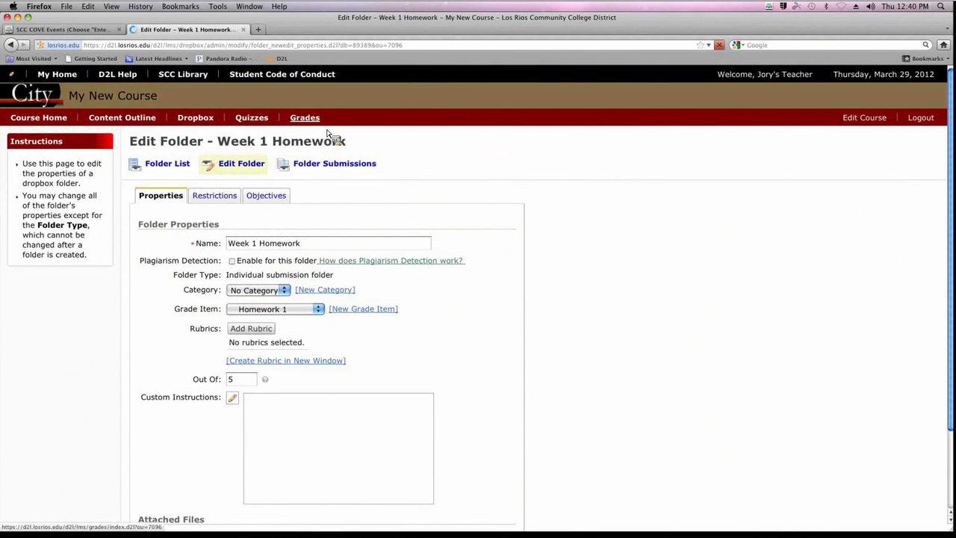
Check the homework item's dropbox association in the grades list, and open the Week 2 Homework dropbox folder for editing
click(317, 124)
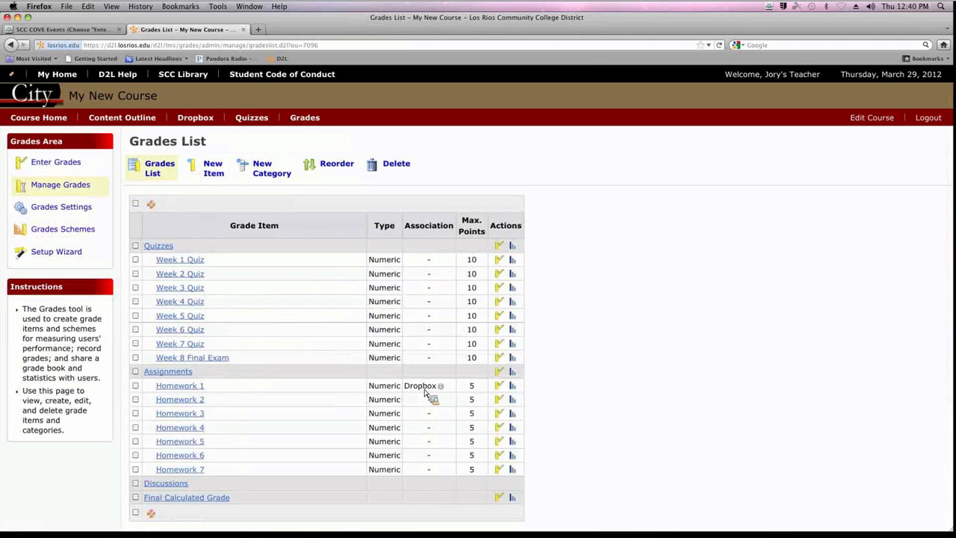
click(198, 120)
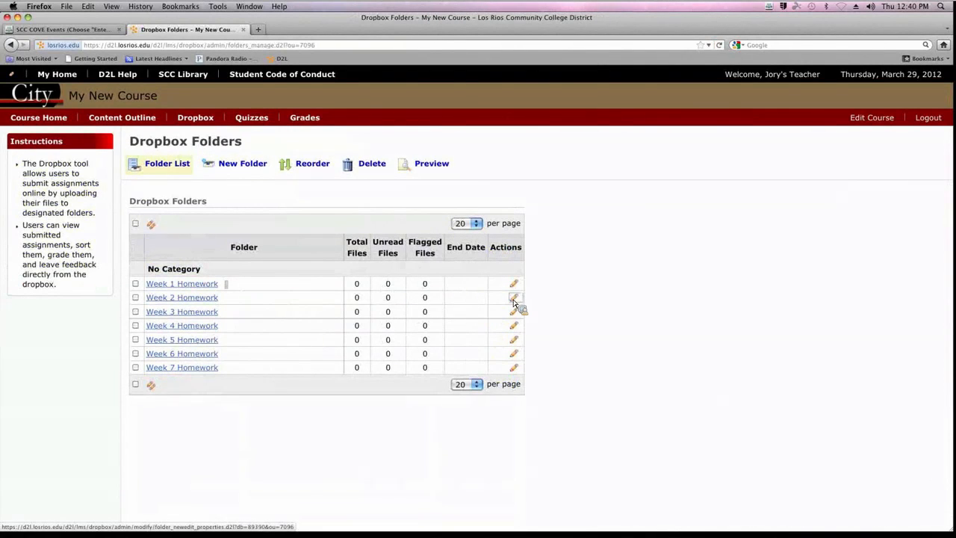
click(514, 299)
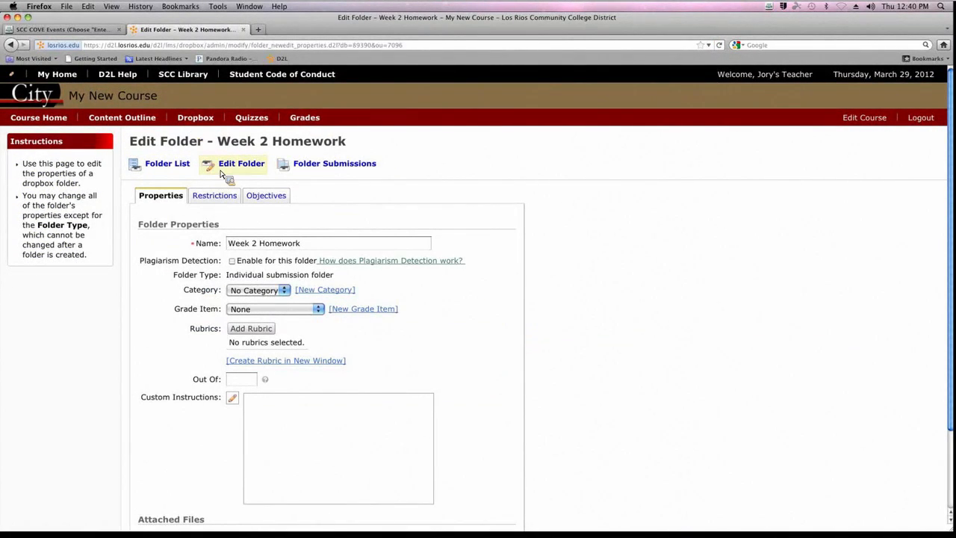
Associate the Week 2 Homework dropbox folder with the Homework 2 grade item and try to save it
scroll(351, 292, down, 1)
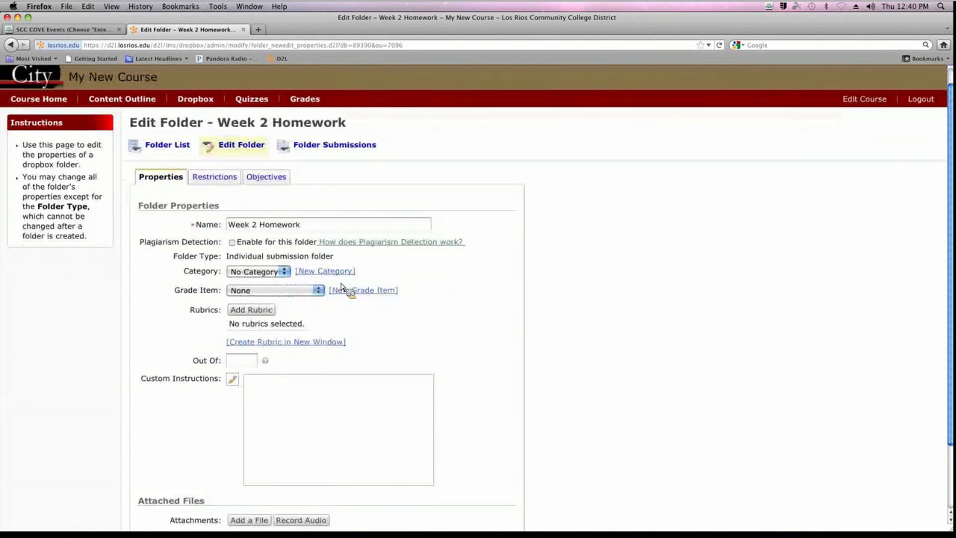
click(318, 294)
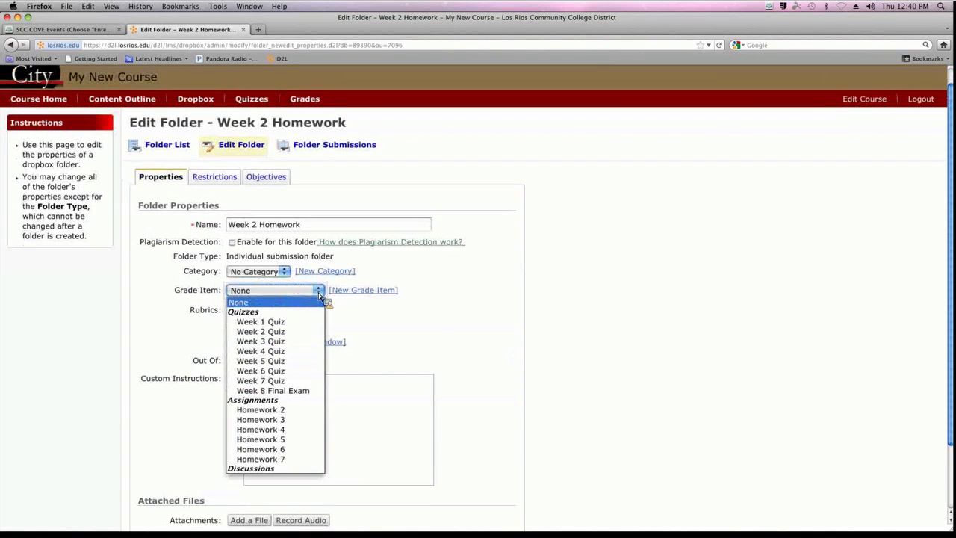
click(302, 412)
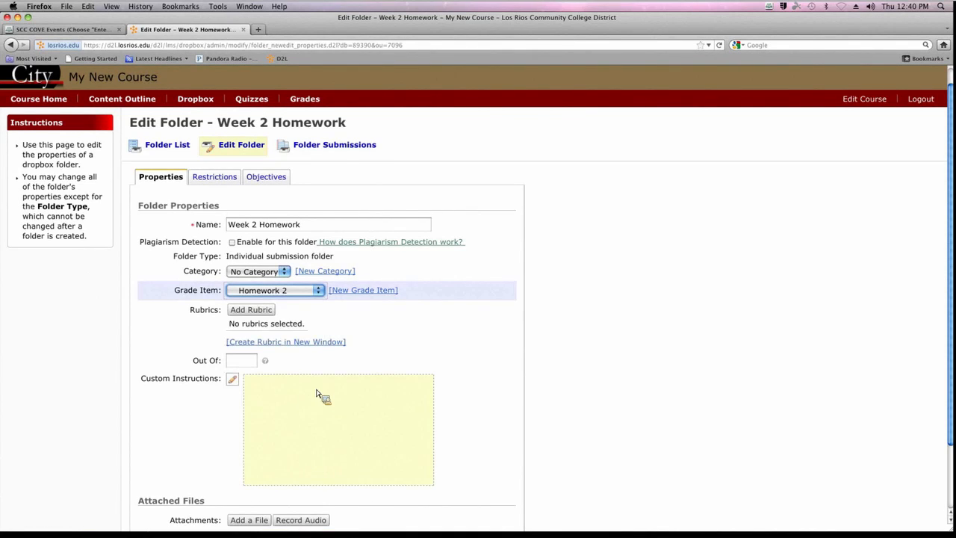
scroll(603, 394, down, 3)
click(506, 511)
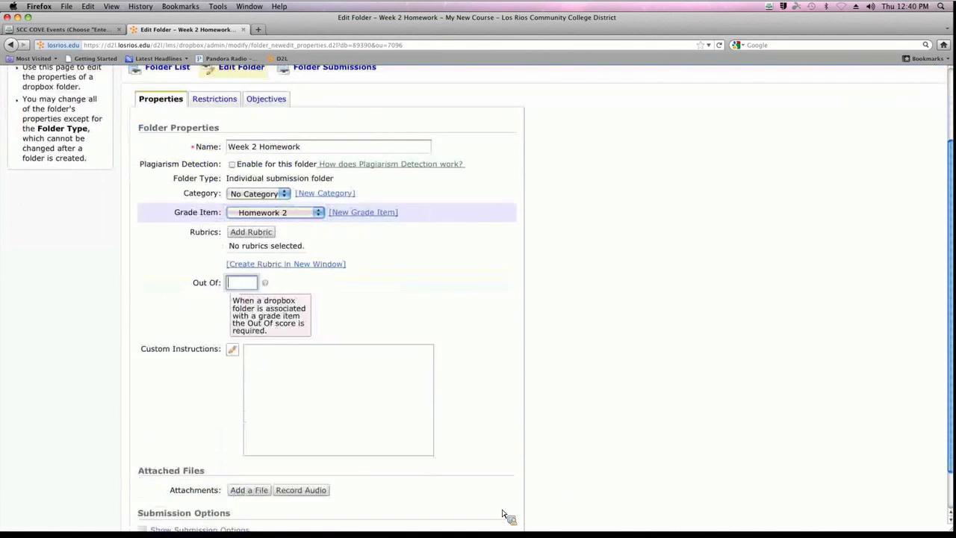
Set the Week 2 Homework folder's Out Of score to 5, save the folder, and return to the folder list
text(5)
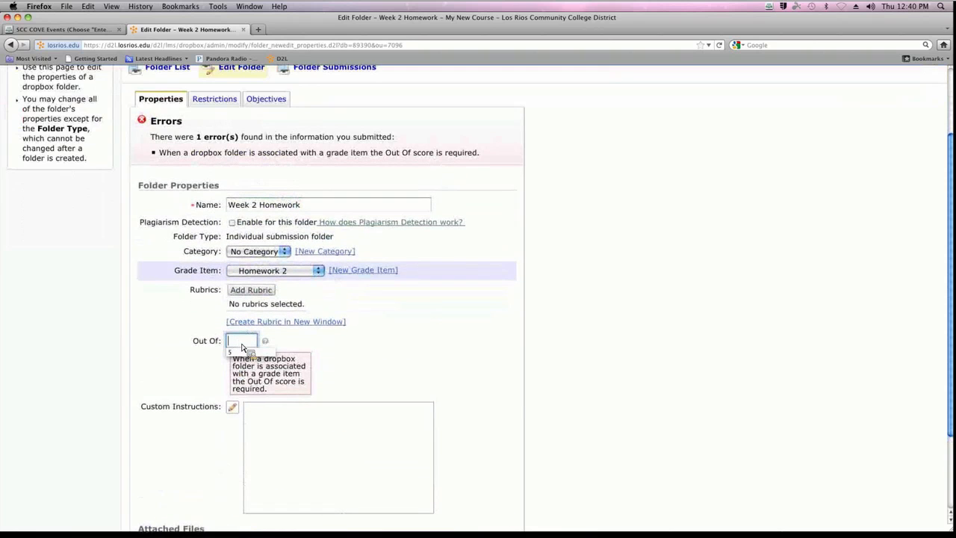
scroll(493, 415, down, 3)
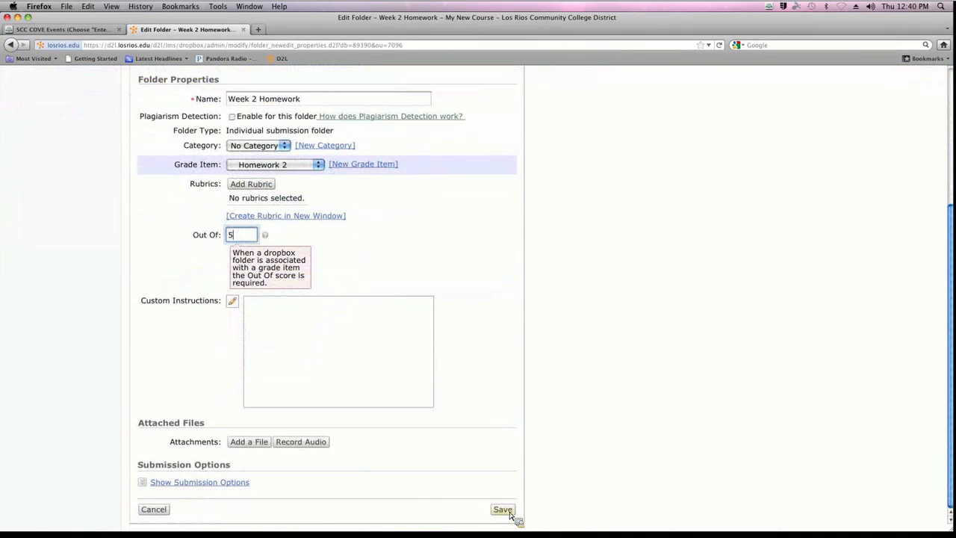
click(511, 512)
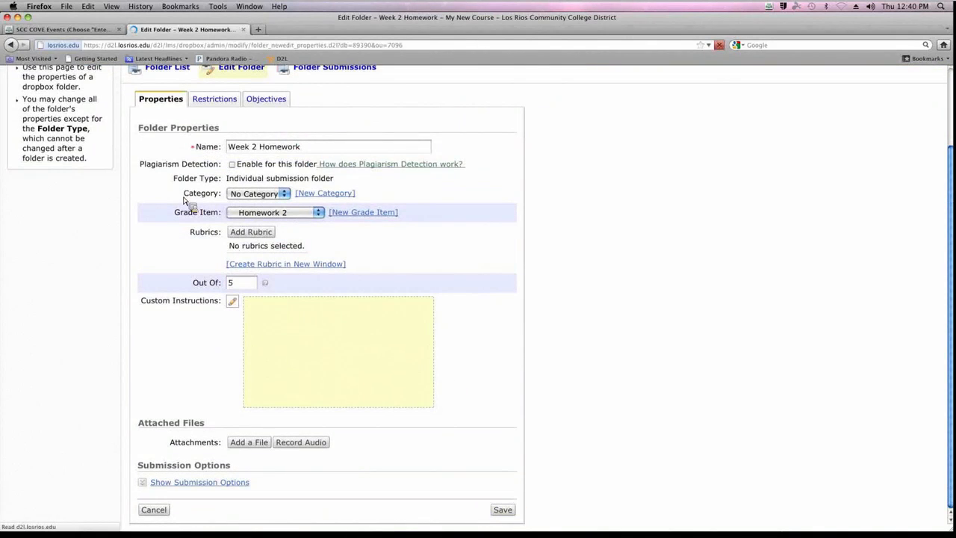
click(166, 164)
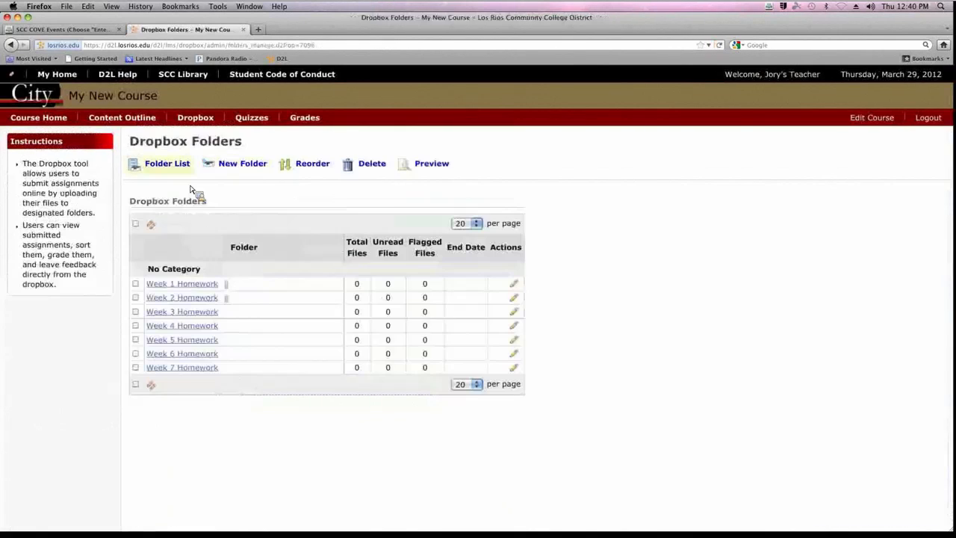
Associate the Week 3 Homework dropbox folder with Homework 3, out of 5, save it, and return to the folder list
click(513, 312)
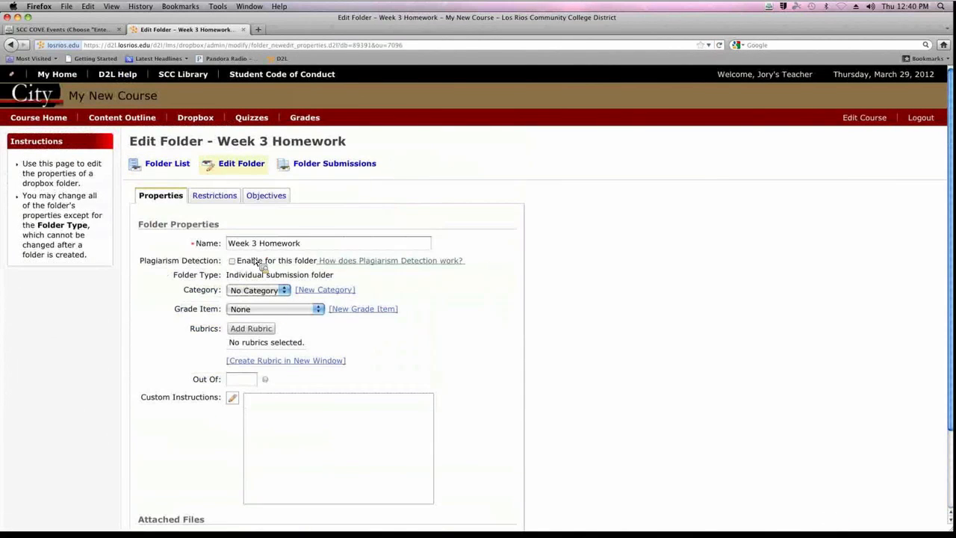
click(269, 311)
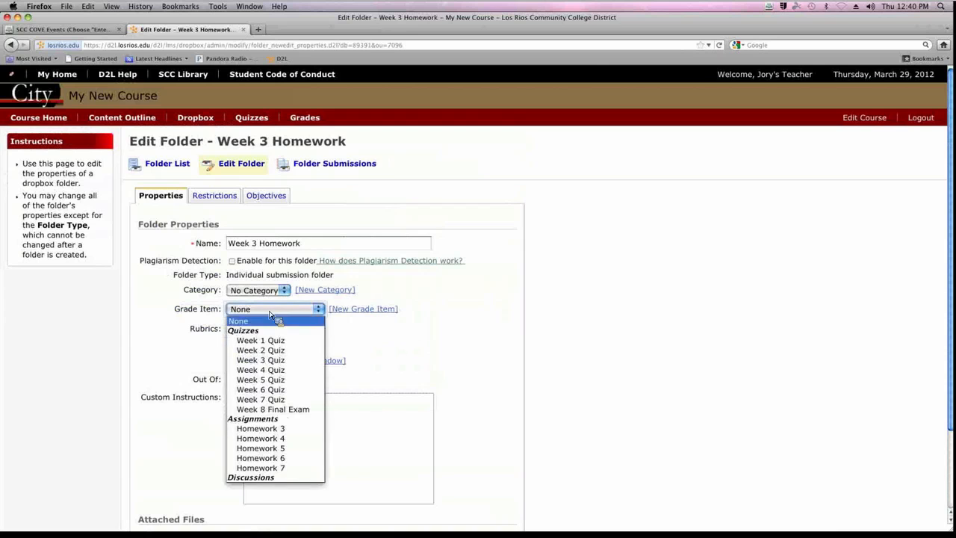
click(292, 435)
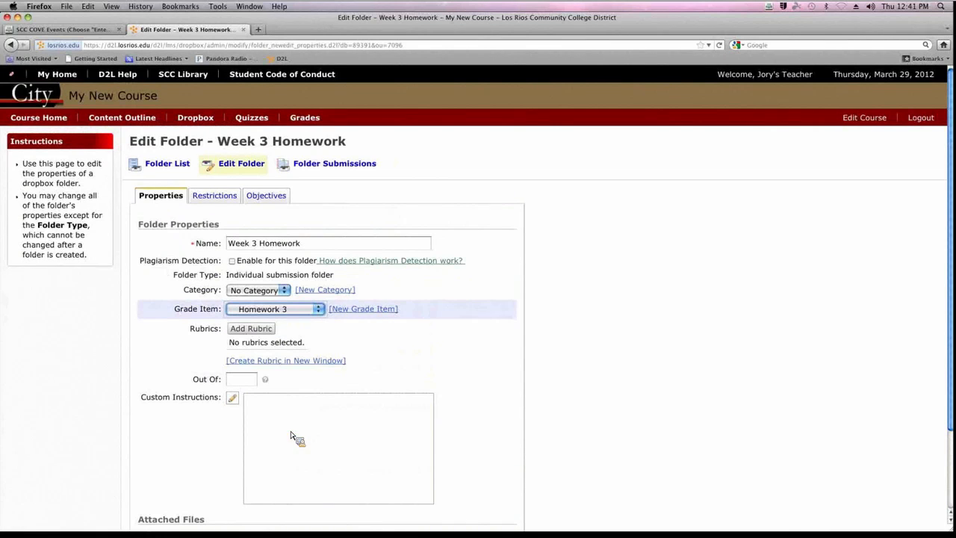
click(252, 380)
text(5)
scroll(326, 395, down, 3)
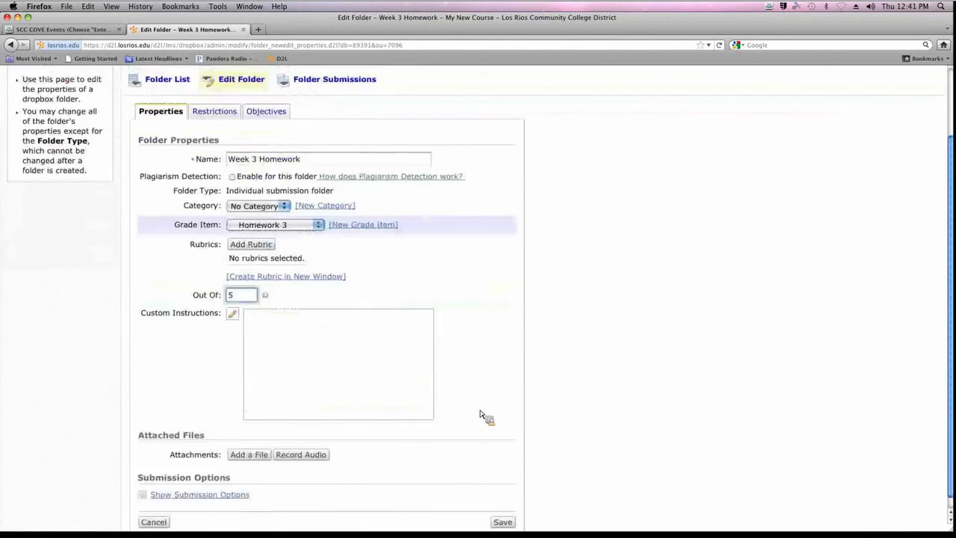
click(504, 521)
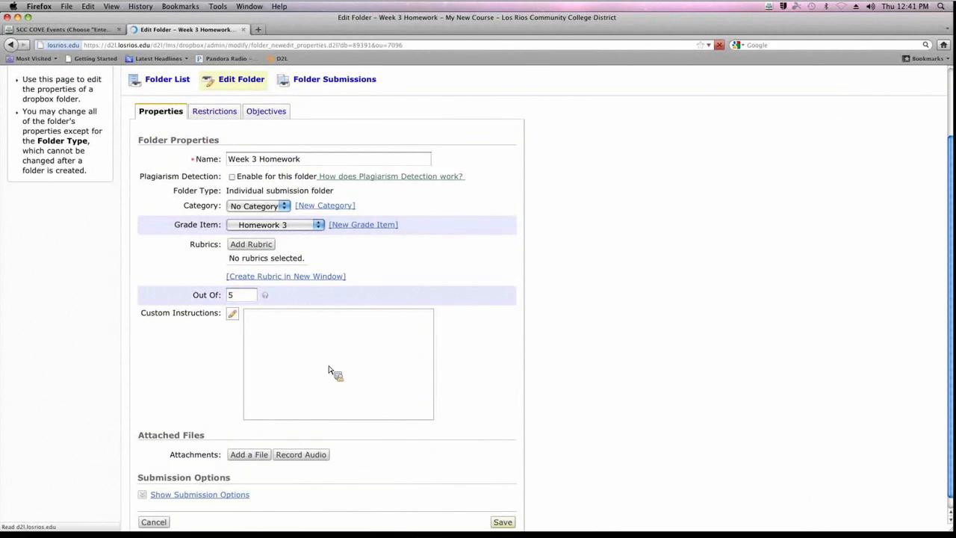
click(166, 164)
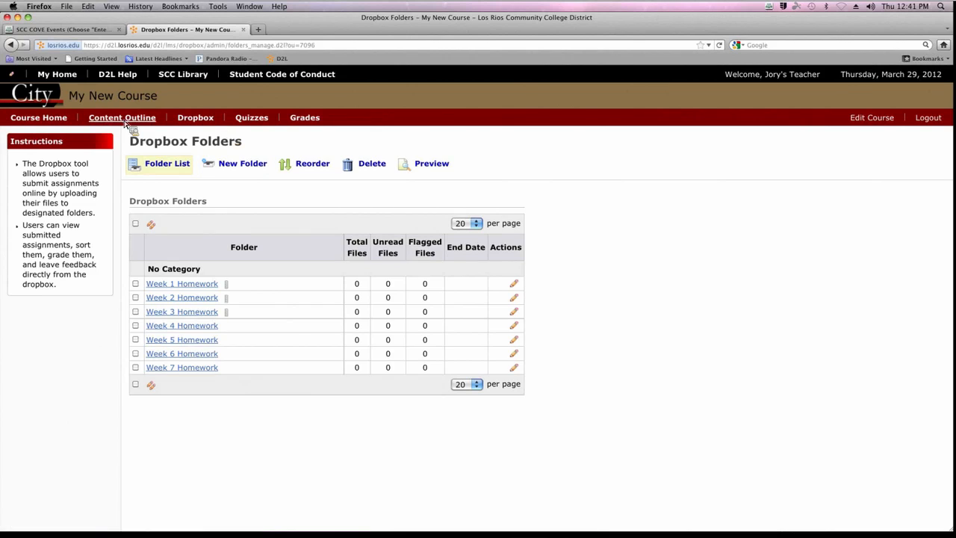
Check the item associations in the grades list, and open the Week 1 - Chapter 1 & 6 Quiz for editing
click(305, 118)
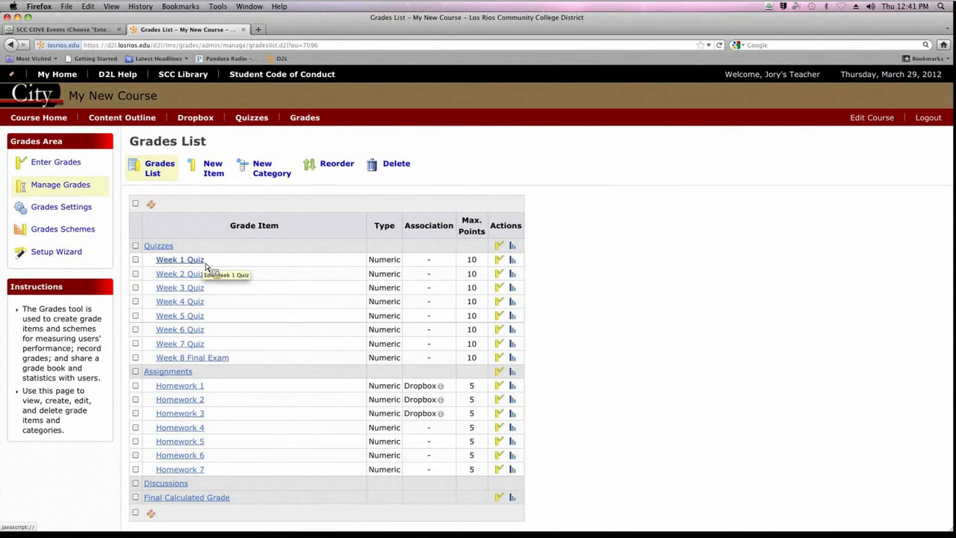
click(252, 118)
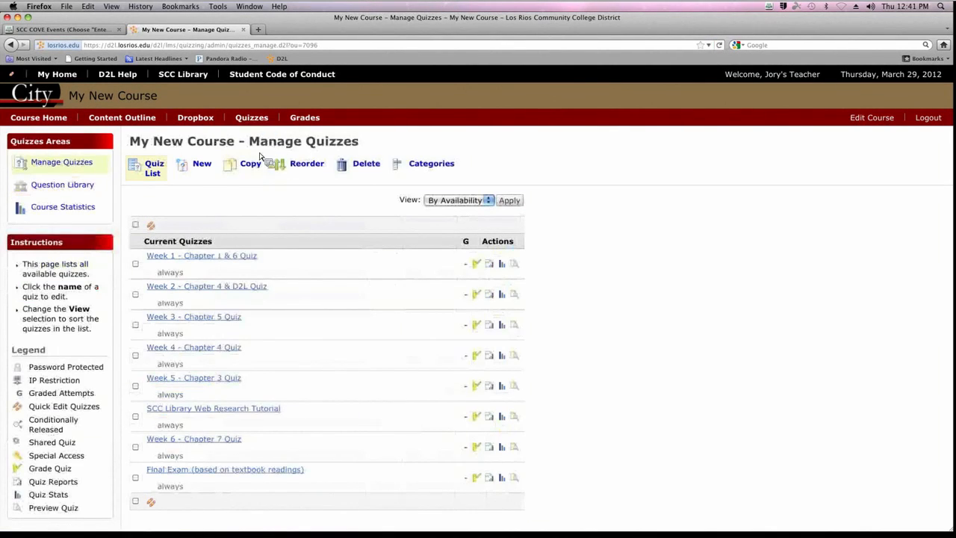
click(199, 257)
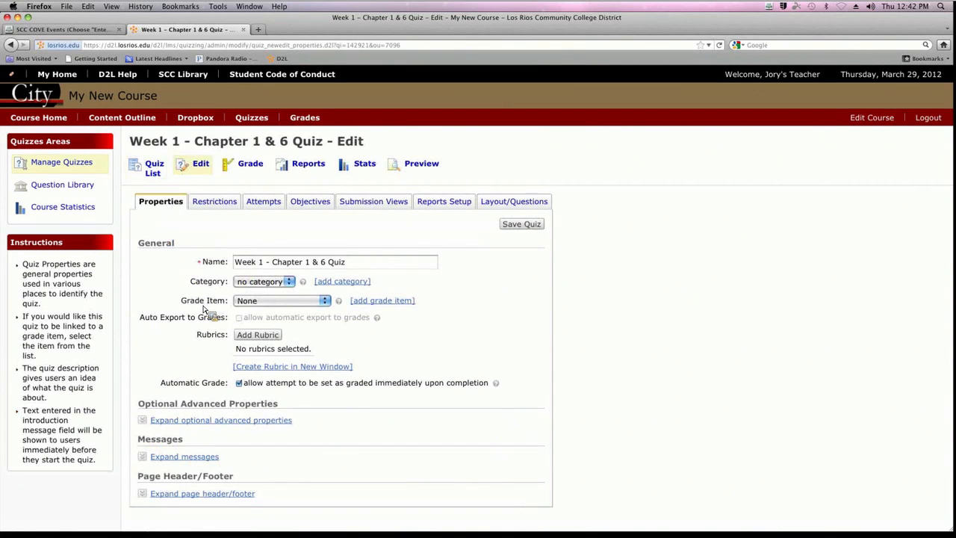
Link the quiz to the Week 1 Quiz grade item with automatic export to grades, save it, and return to the quiz list
click(329, 305)
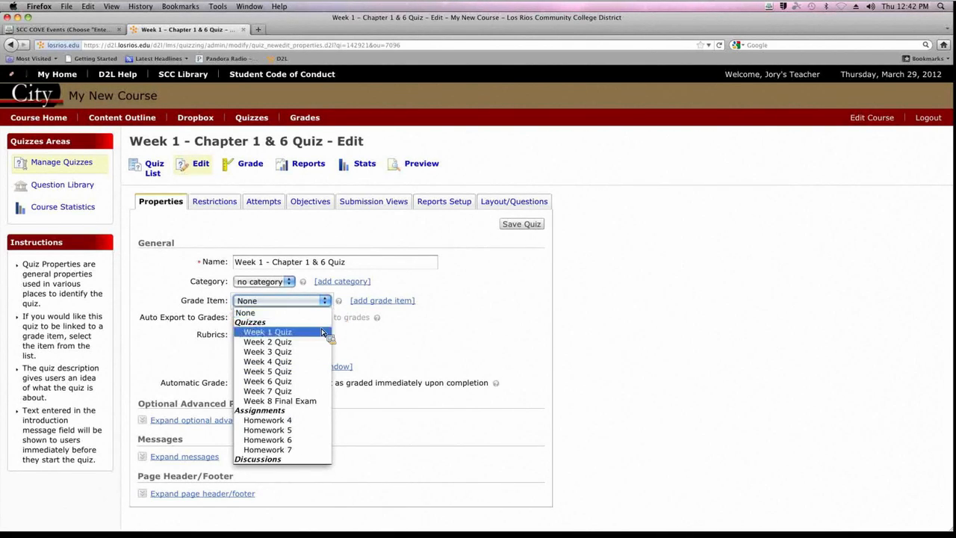
click(316, 337)
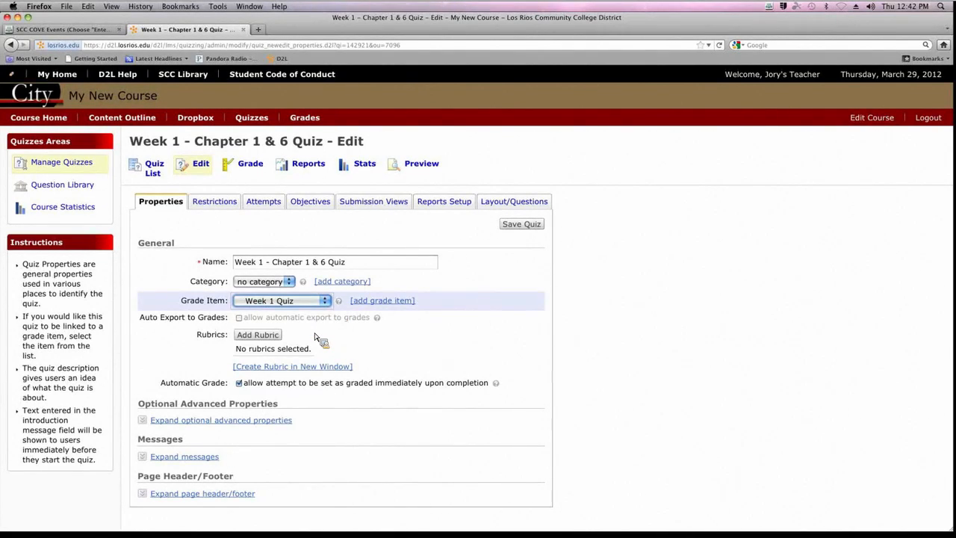
click(239, 319)
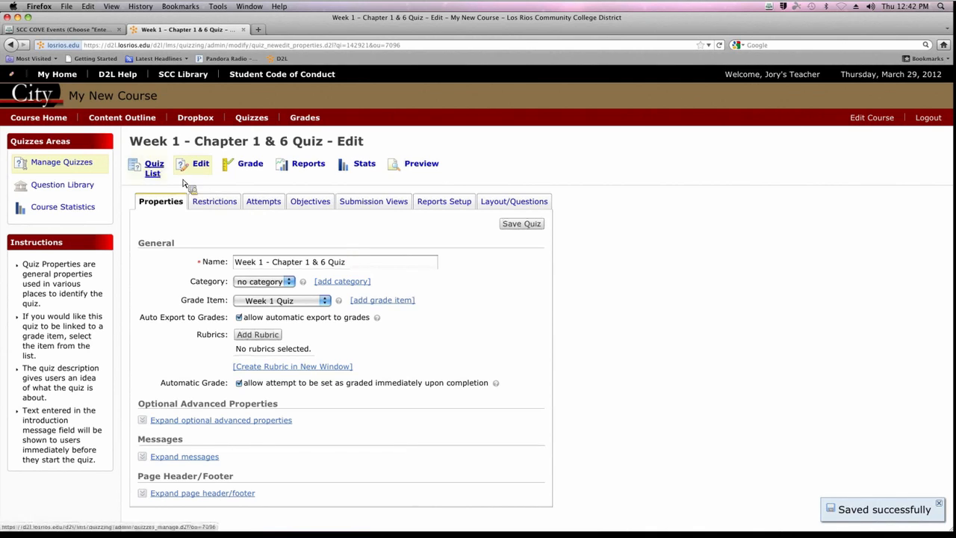
click(155, 172)
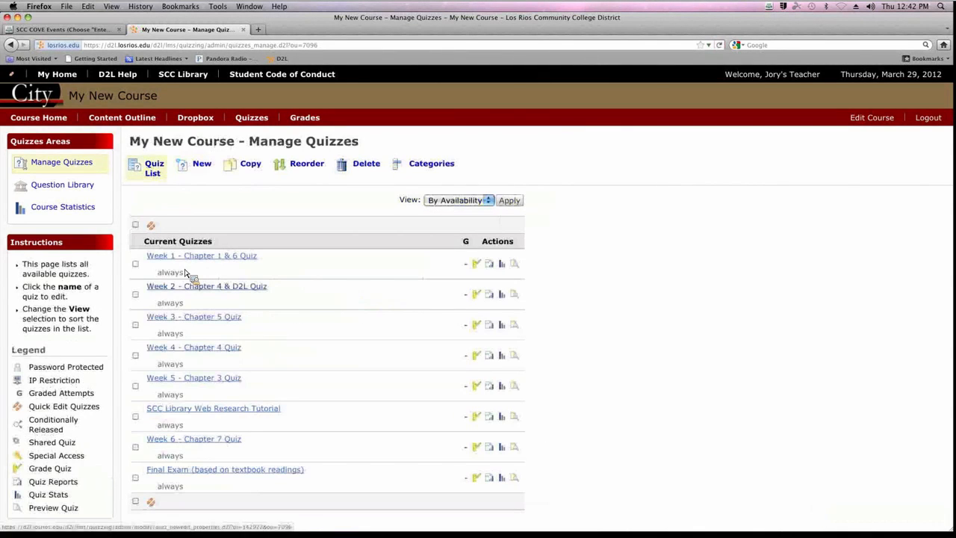
Link the Week 2 - Chapter 4 & D2L Quiz to the Week 2 Quiz grade item with automatic export, save, and return to the quiz list
click(198, 288)
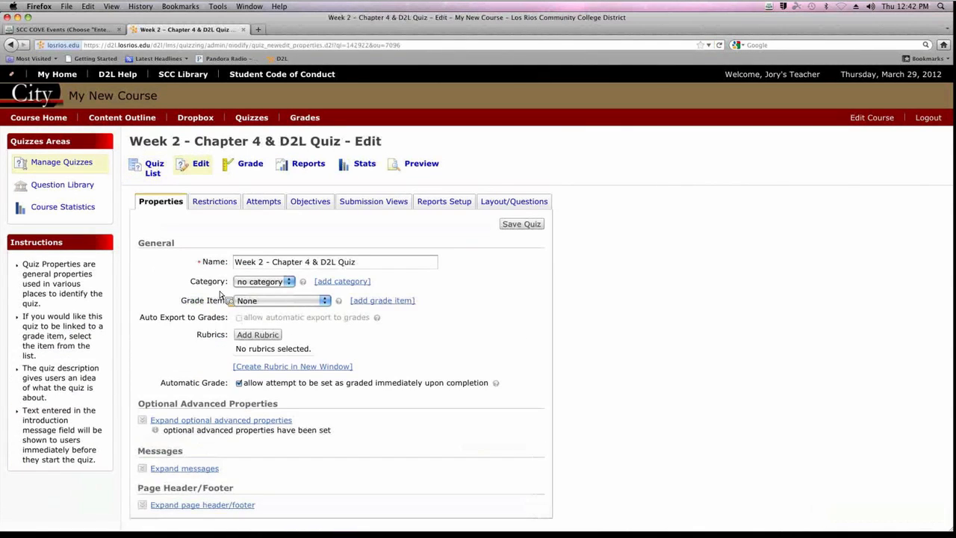
click(269, 303)
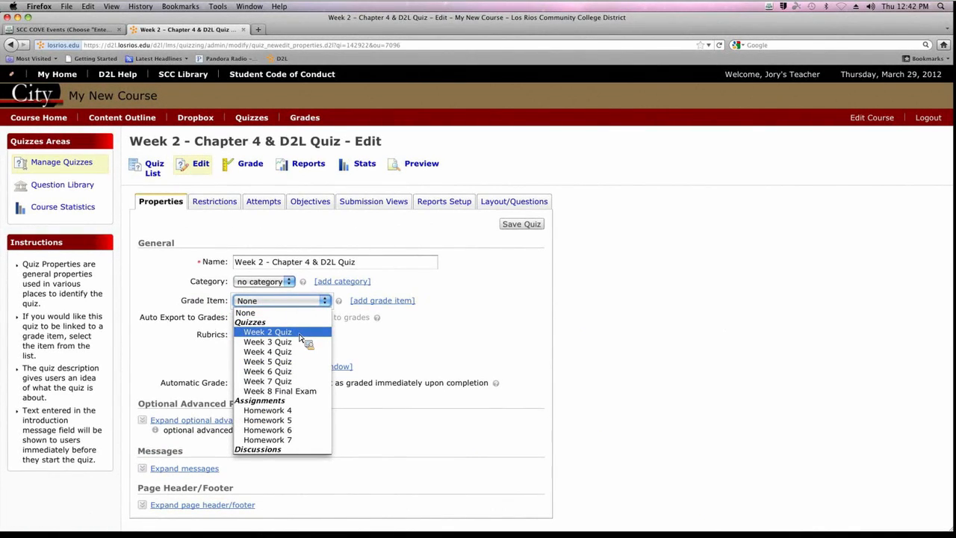
click(300, 335)
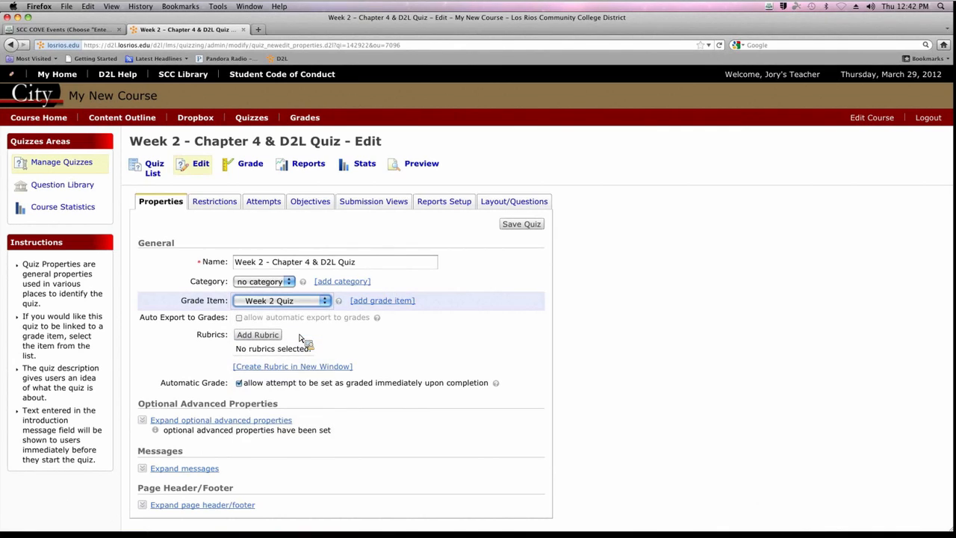
click(523, 228)
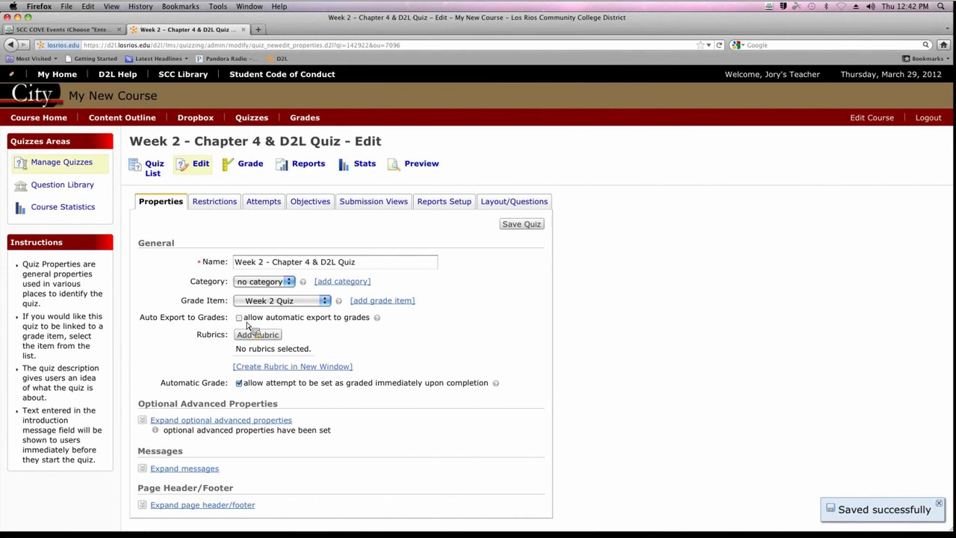
click(240, 318)
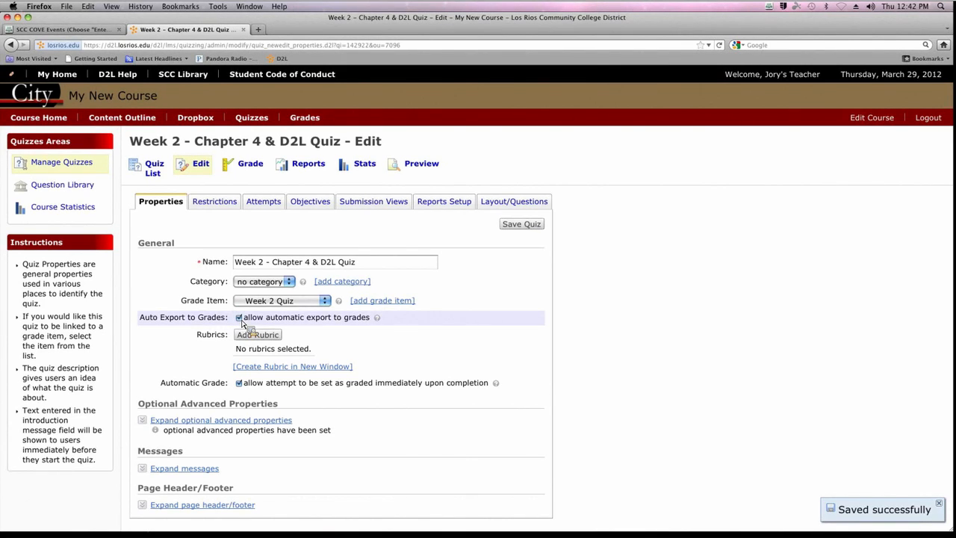
click(525, 232)
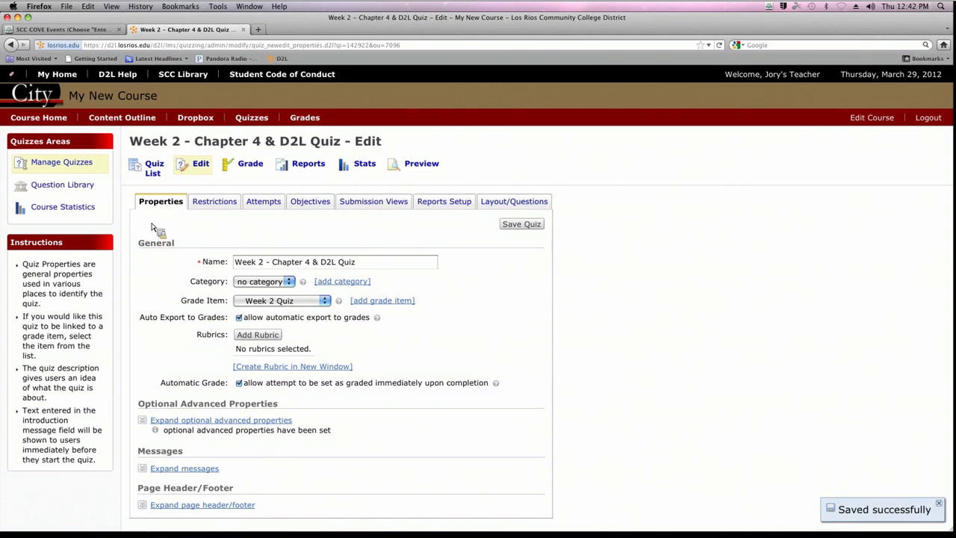
click(155, 179)
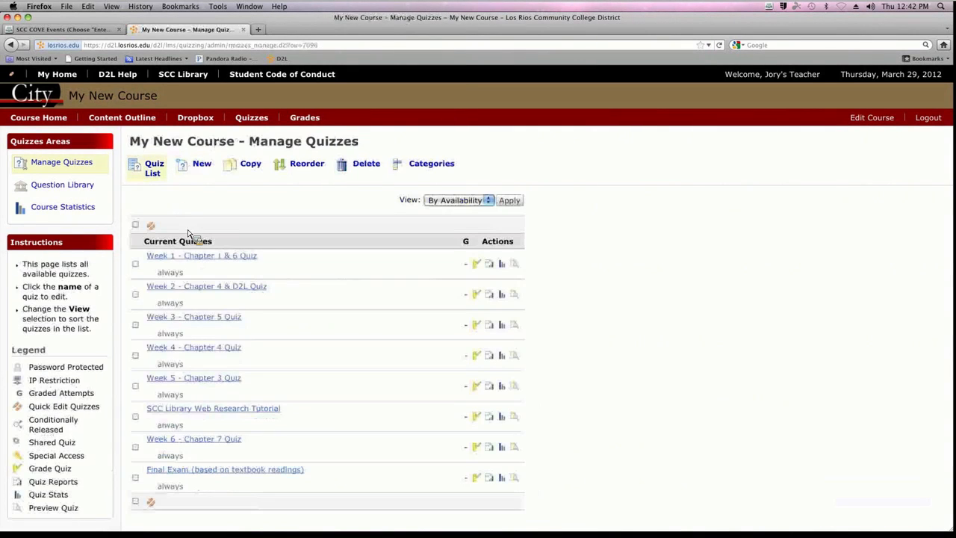
Link the Week 3 - Chapter 5 Quiz to the Week 3 Quiz grade item, allow automatic export to grades, and save it
click(222, 320)
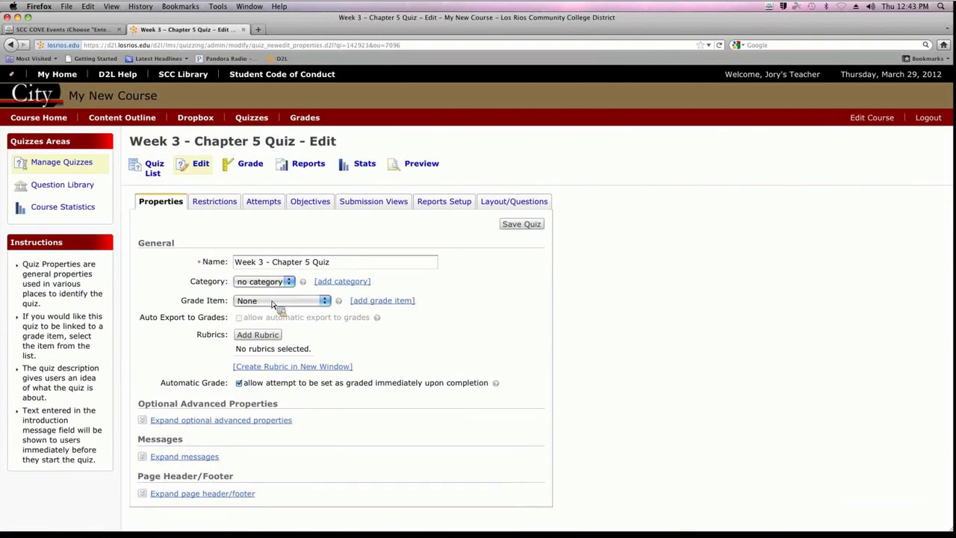
click(279, 301)
click(293, 333)
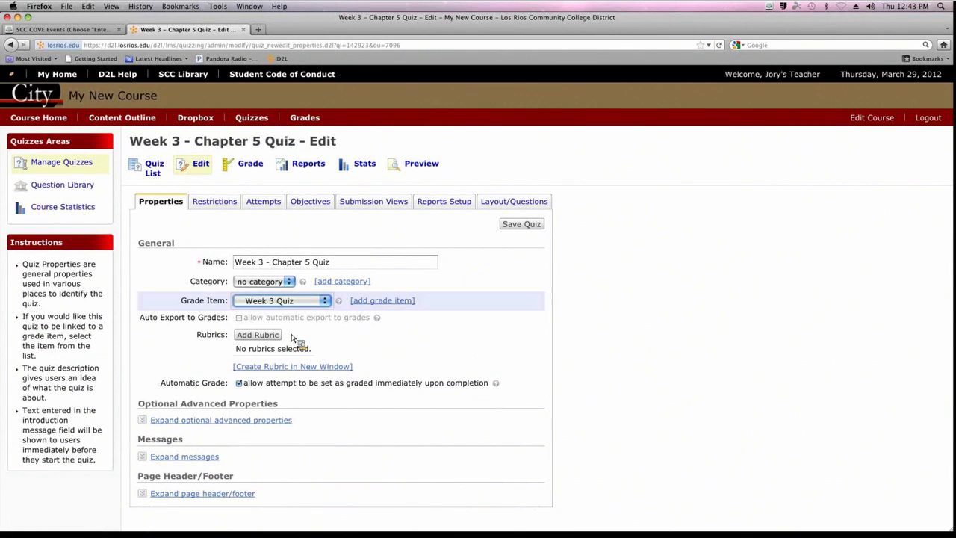
click(239, 318)
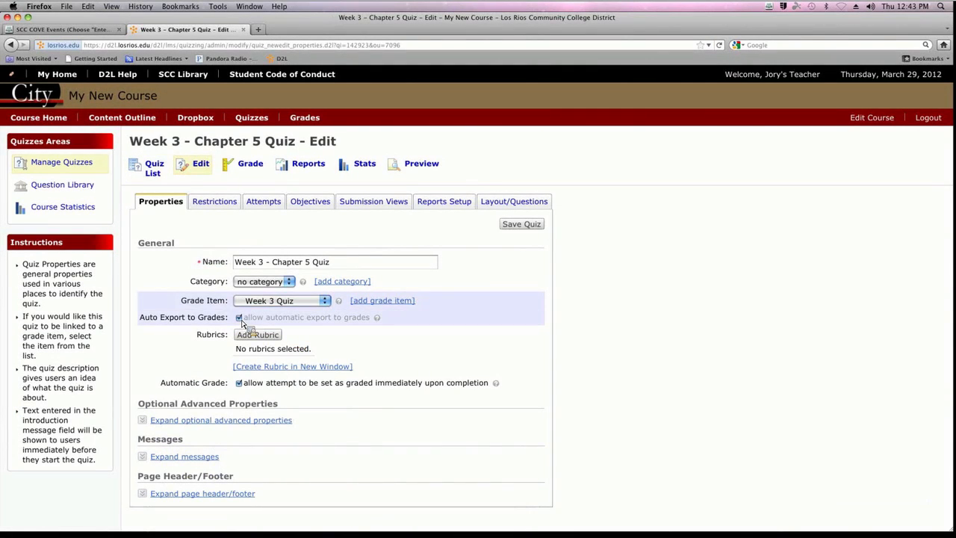
click(522, 225)
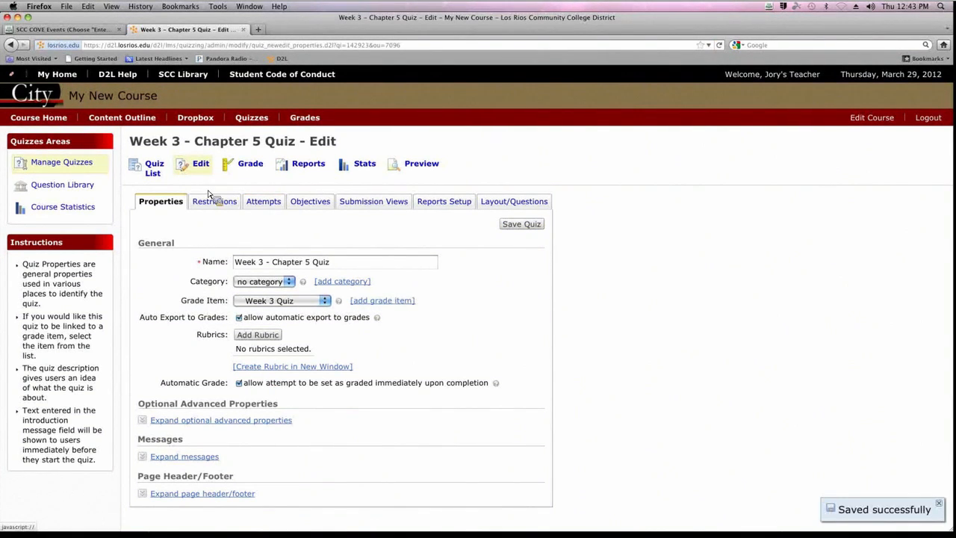
Link the Week 4 - Chapter 4 Quiz to the Week 4 Quiz grade item, allow automatic export to grades, and save it
click(157, 179)
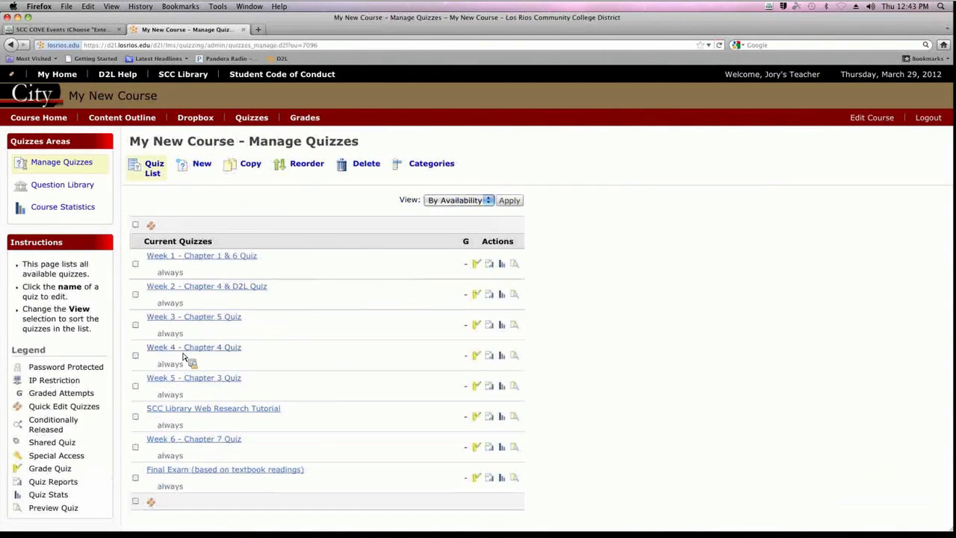
click(187, 351)
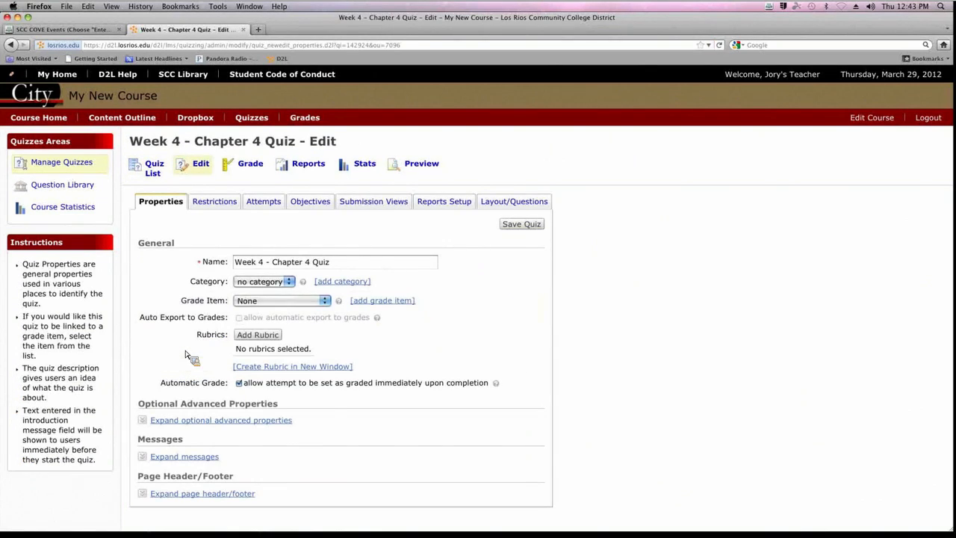
click(269, 301)
click(269, 332)
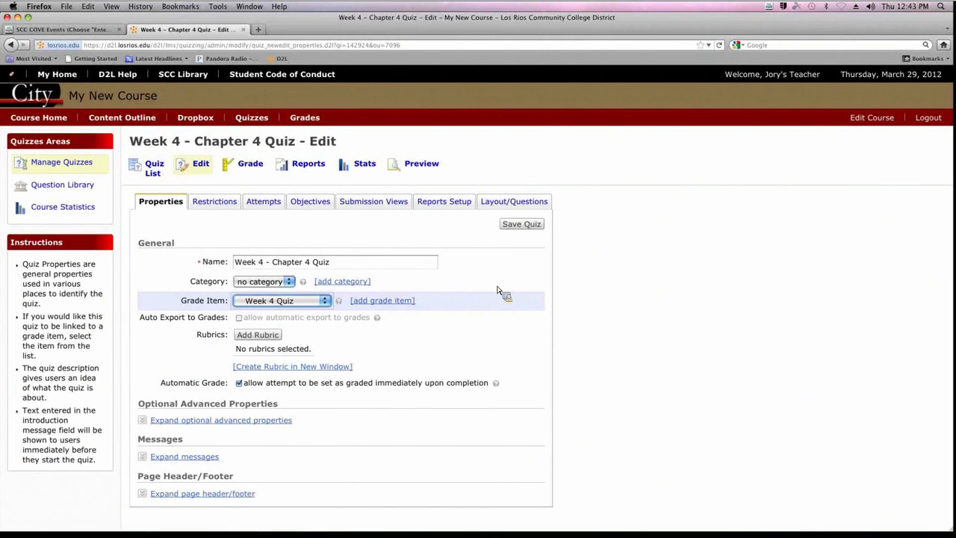
click(239, 318)
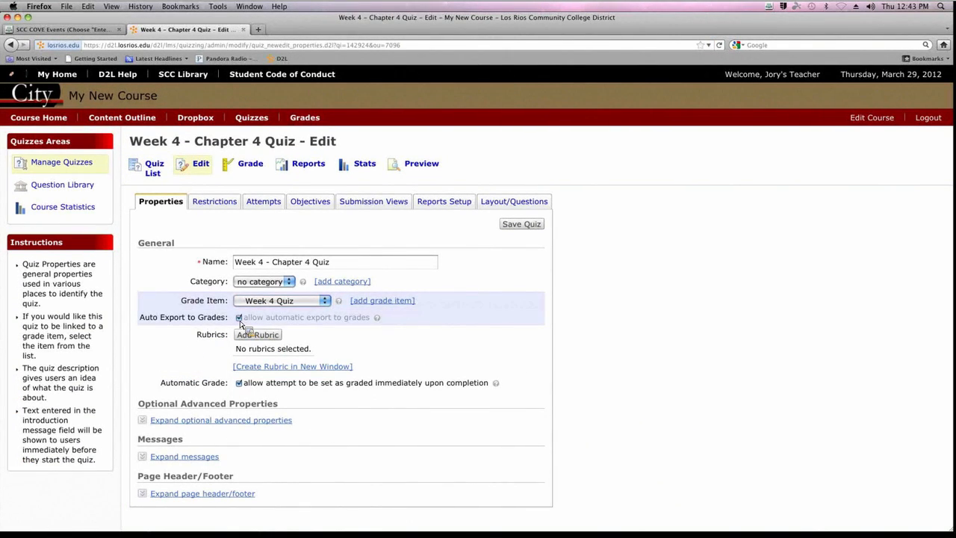
click(512, 224)
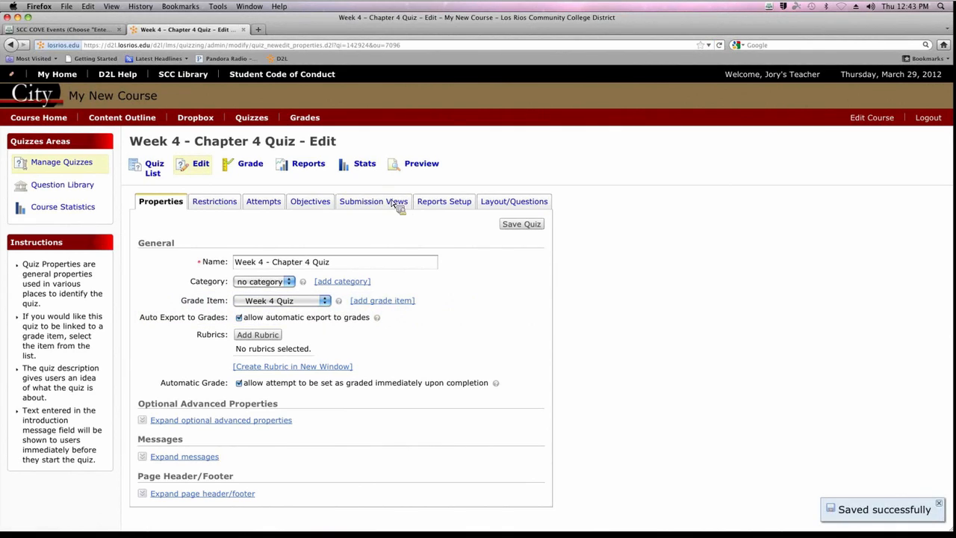
Create a numeric grade item named Discussion 1 in the gradebook, save it, and return to the grades list
click(317, 119)
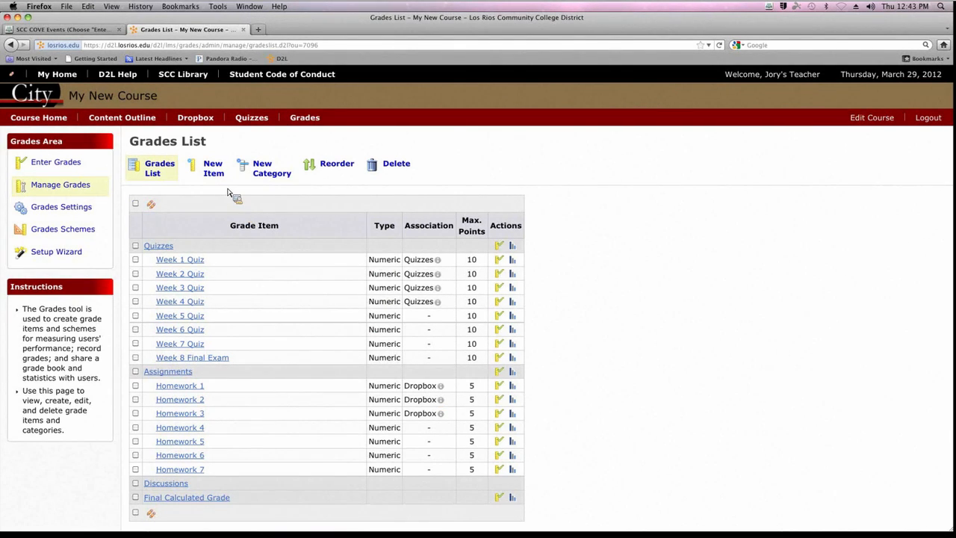
click(213, 168)
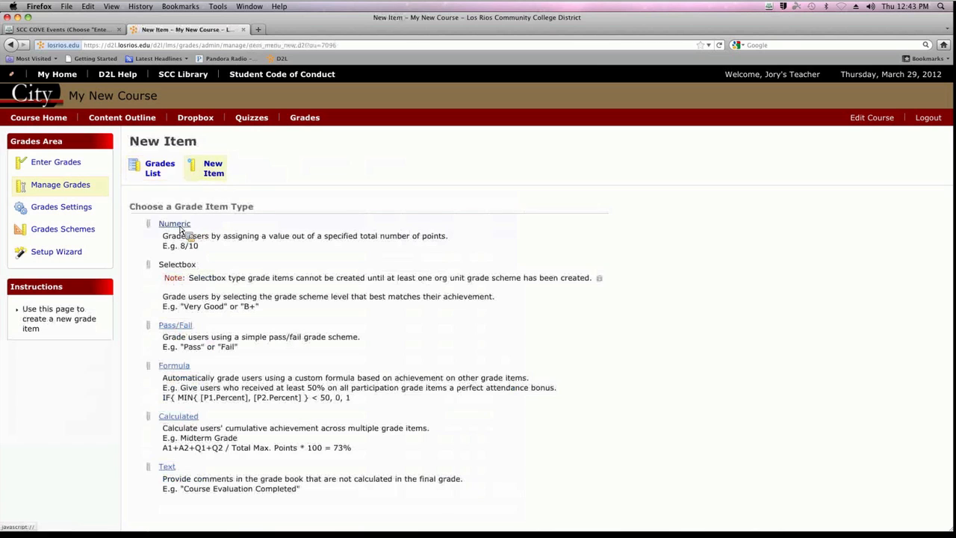
click(177, 228)
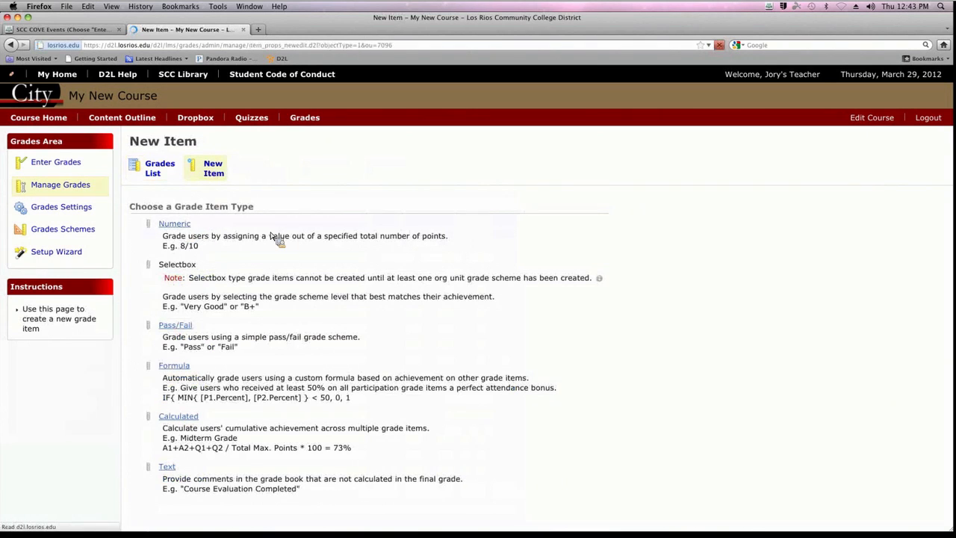
text(Di)
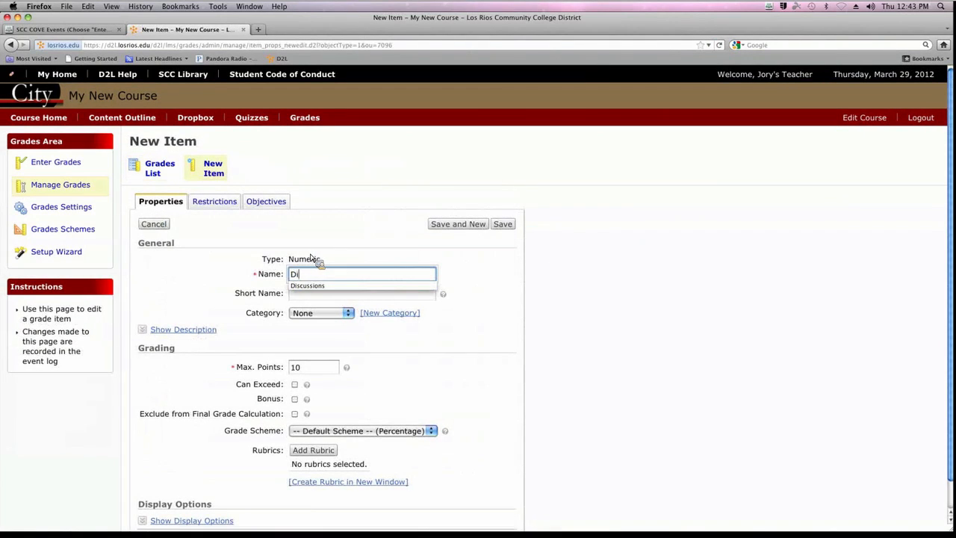
text(scussion 12)
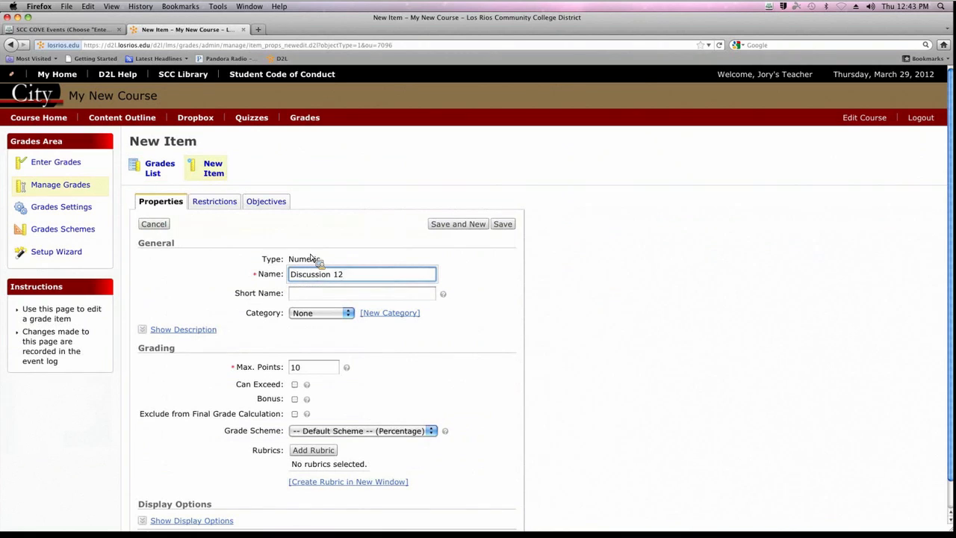
click(509, 226)
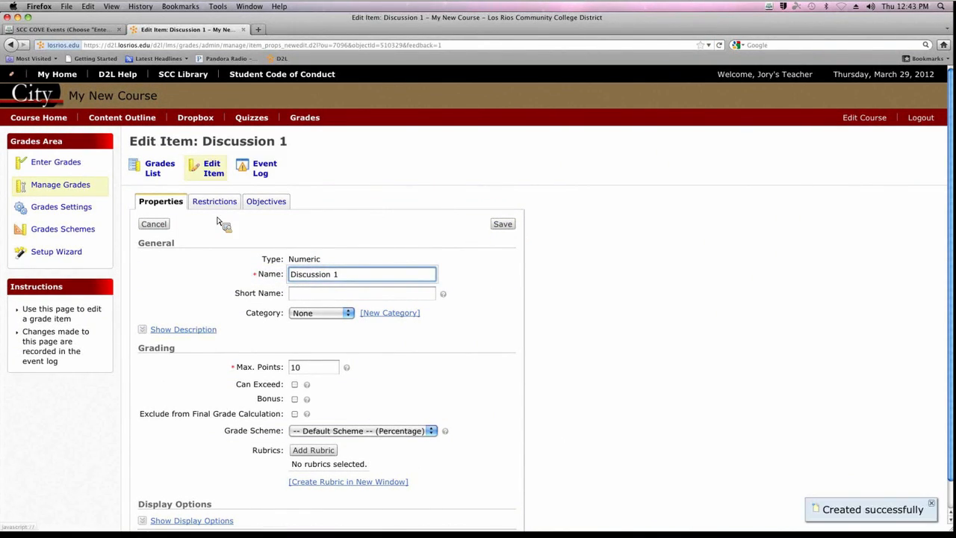
click(158, 182)
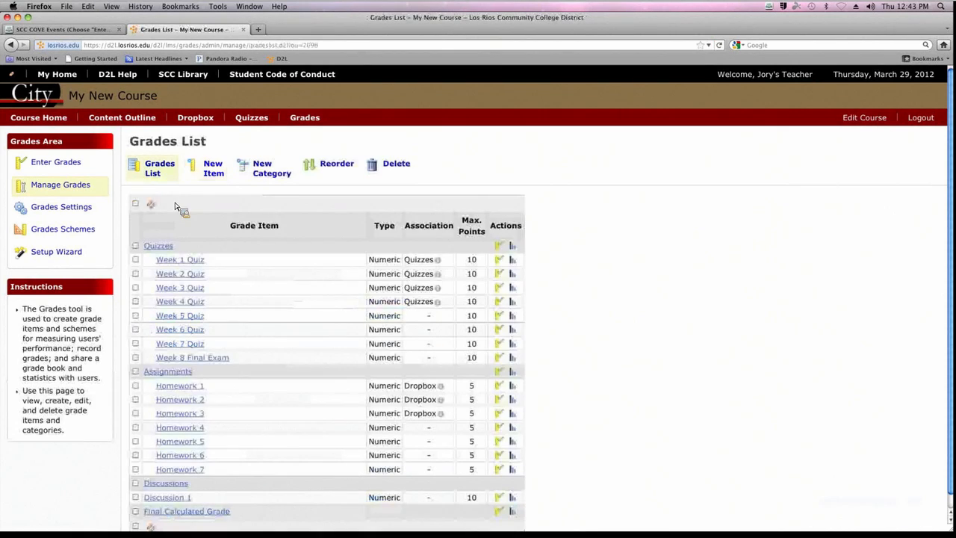
Create a second numeric grade item named Discussion 2, save it, and return to the grades list
scroll(374, 284, down, 2)
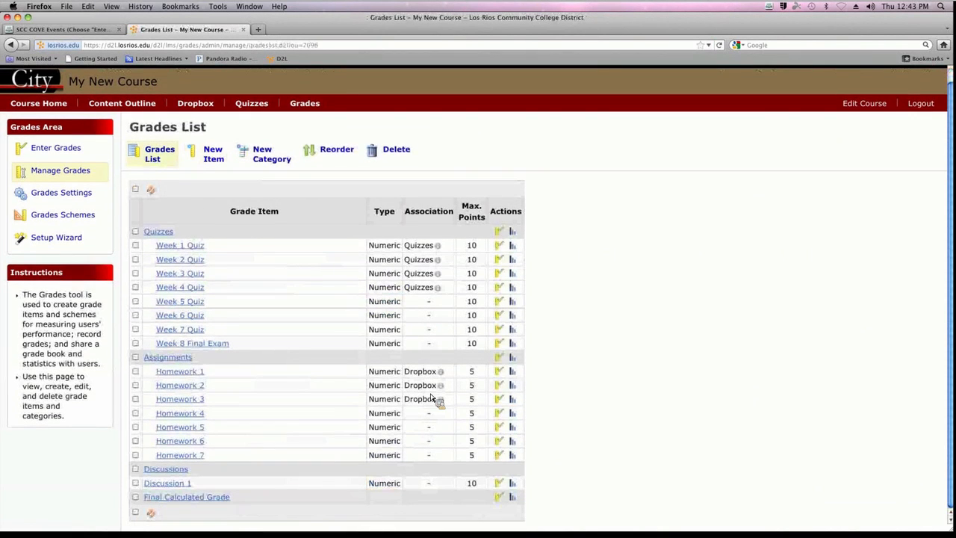
click(223, 157)
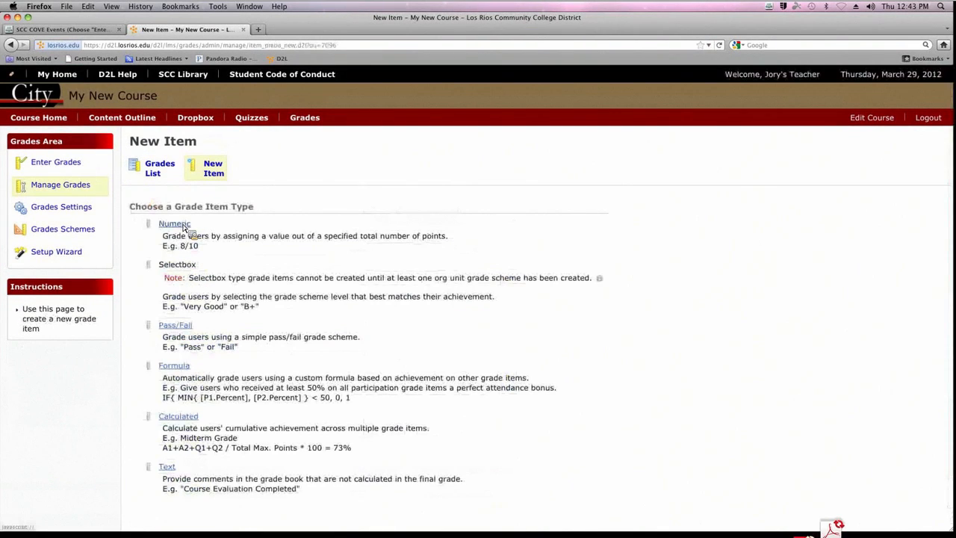
click(187, 226)
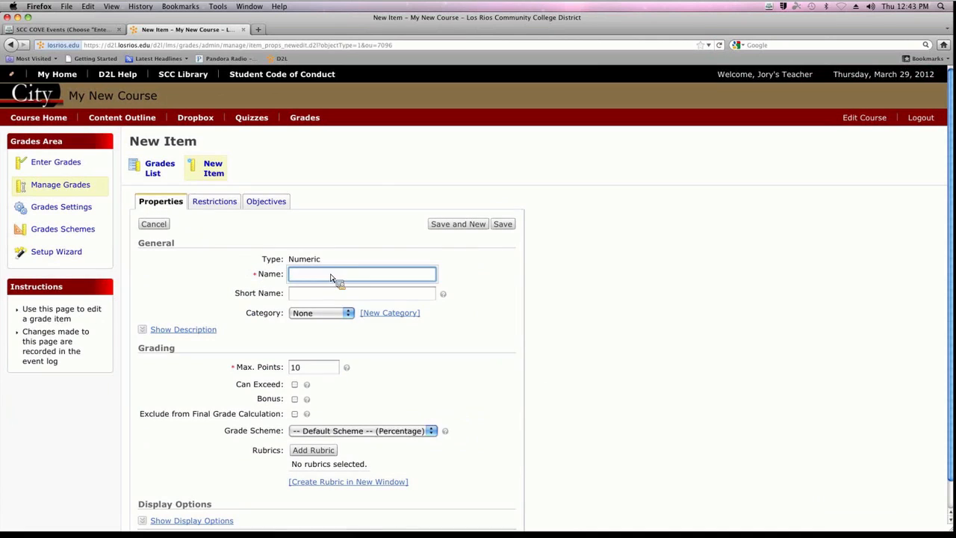
text(Discussion 2)
click(503, 224)
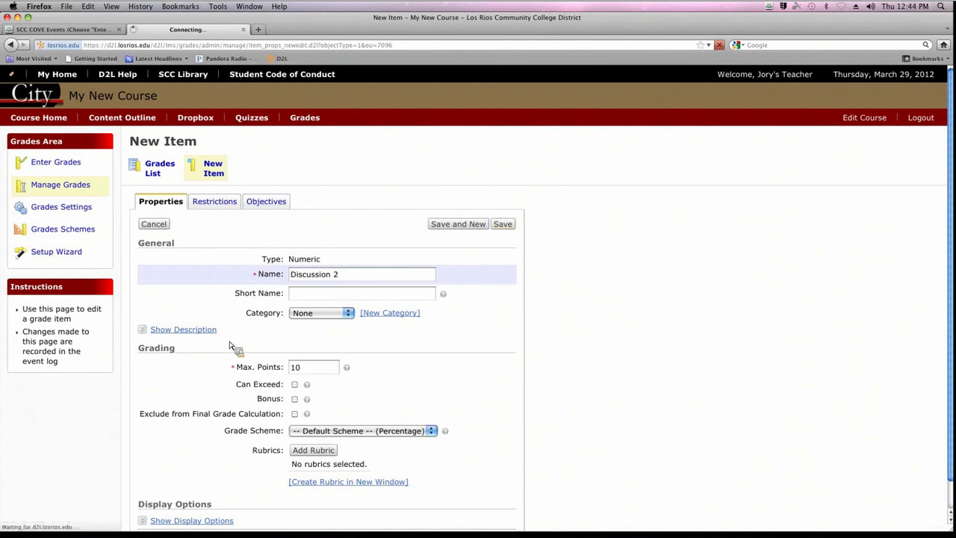
click(156, 170)
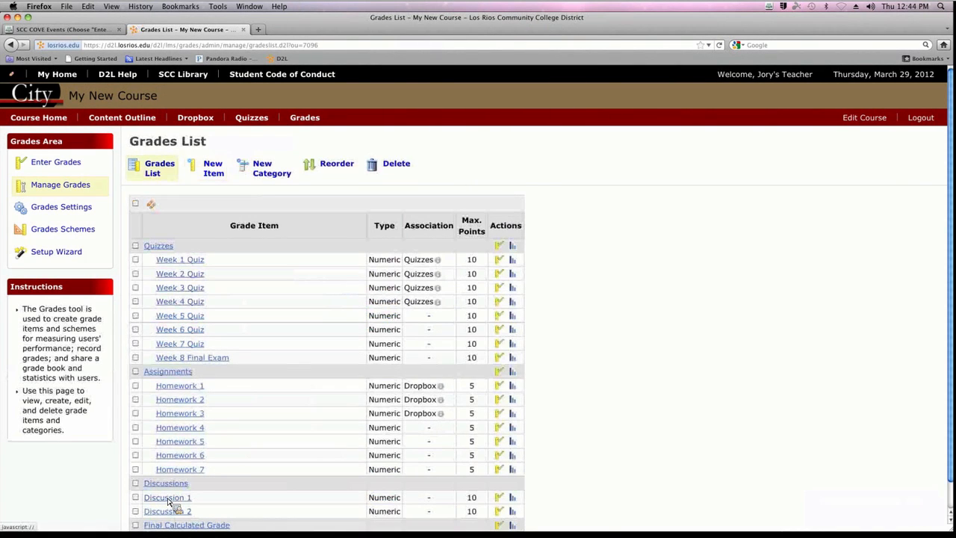
Open Discussion 1 and Discussion 2 together for bulk editing and give them the short names Diss1 and Diss2
click(136, 498)
click(136, 511)
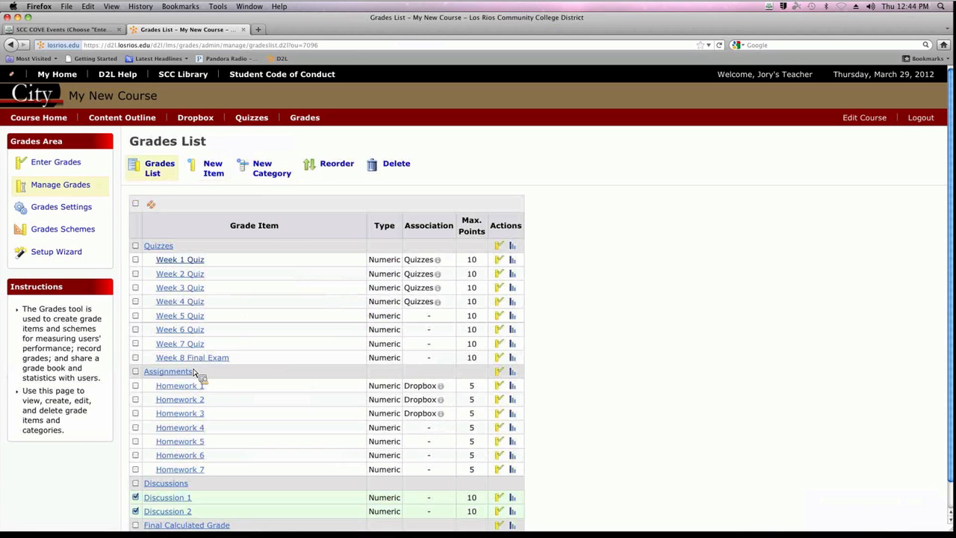
click(152, 206)
click(283, 260)
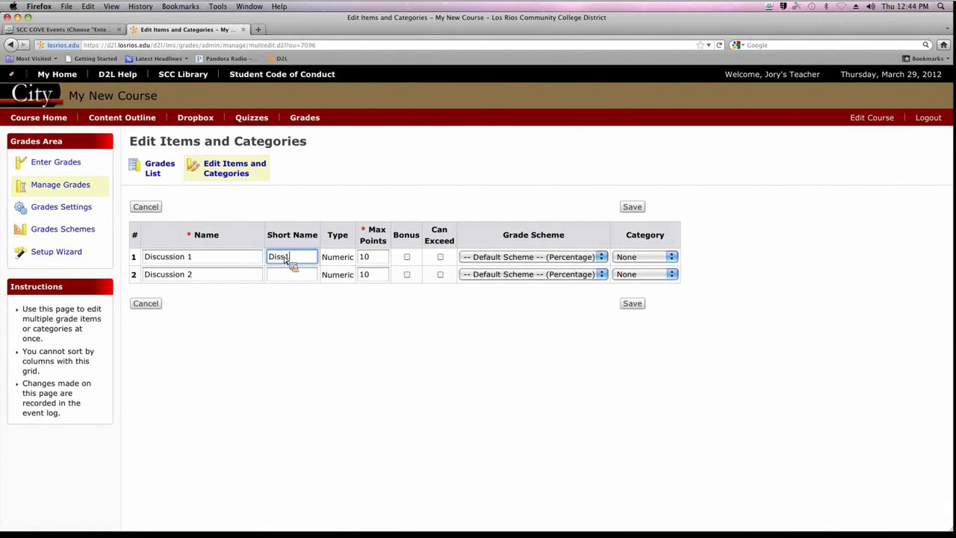
text(Diss1)
click(299, 277)
text(Dis)
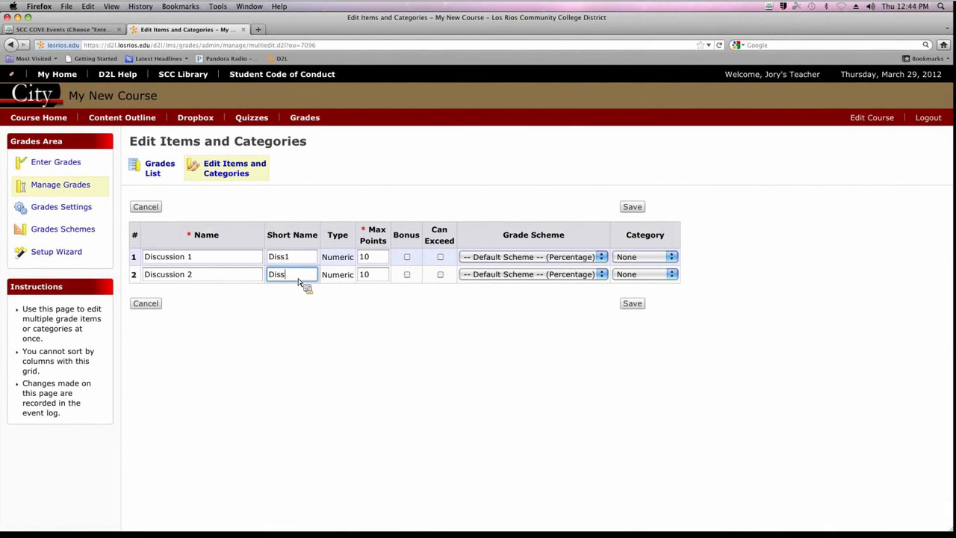
Set the maximum points of both discussion grade items to 5
click(376, 257)
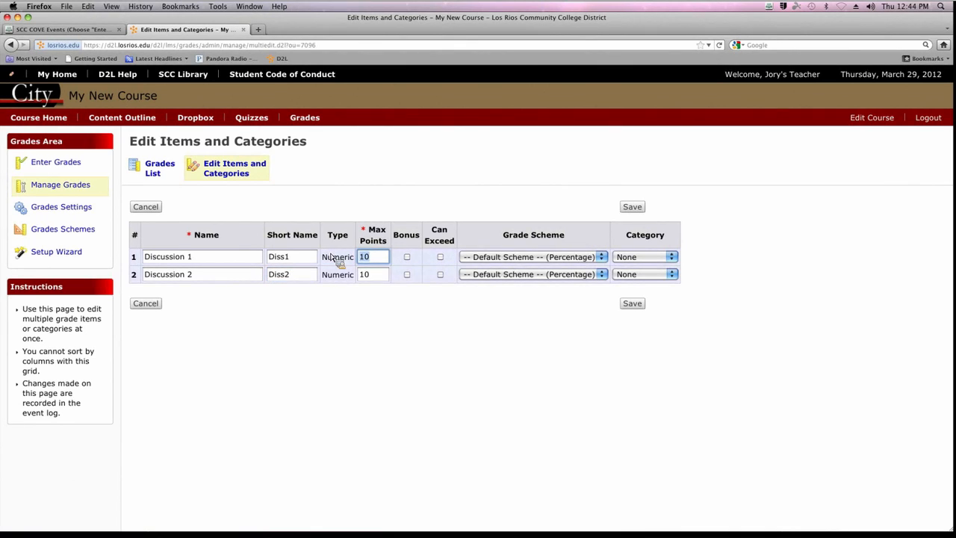
text(5)
key(Escape)
click(377, 274)
text(5)
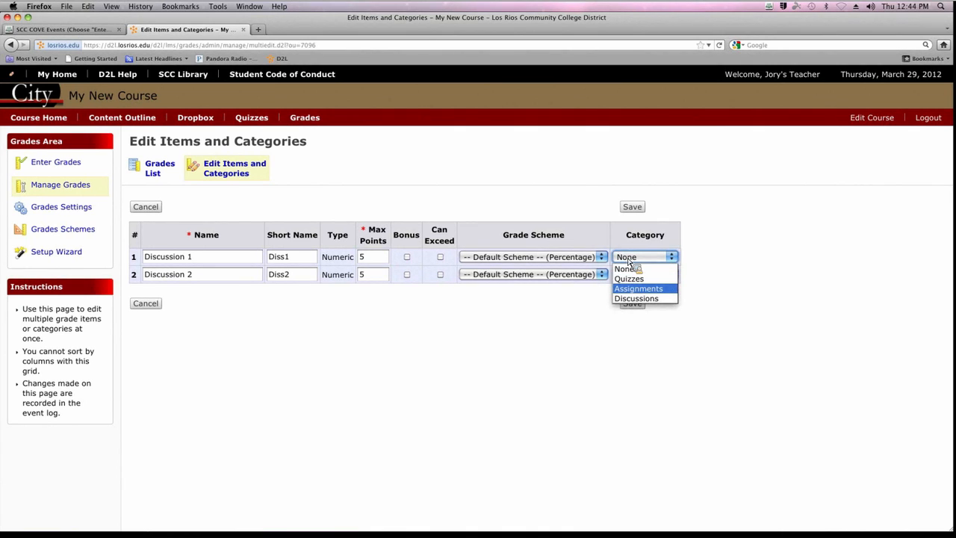
Assign both discussion items to the Discussions category and save the bulk edits, accepting the grade-capping confirmation
click(636, 298)
click(644, 275)
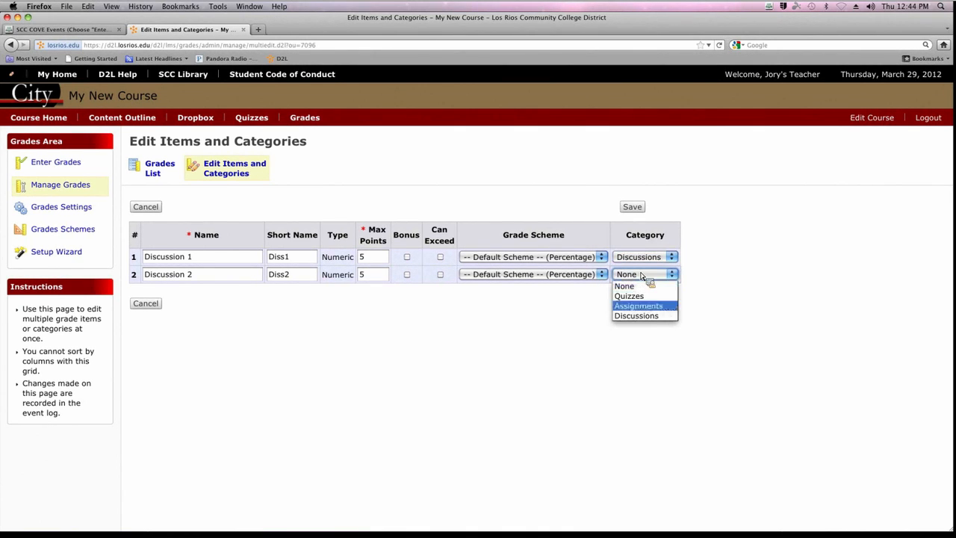
click(642, 315)
click(633, 304)
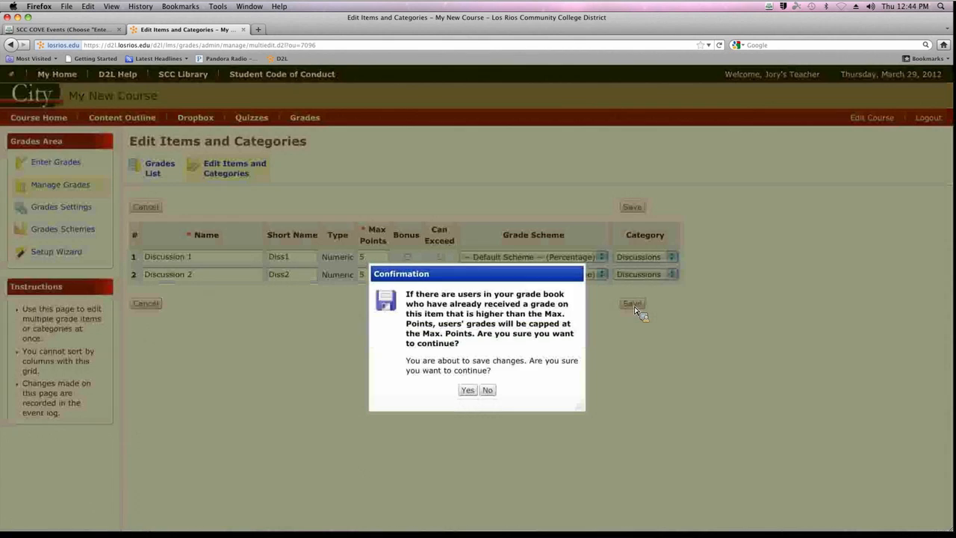
click(468, 391)
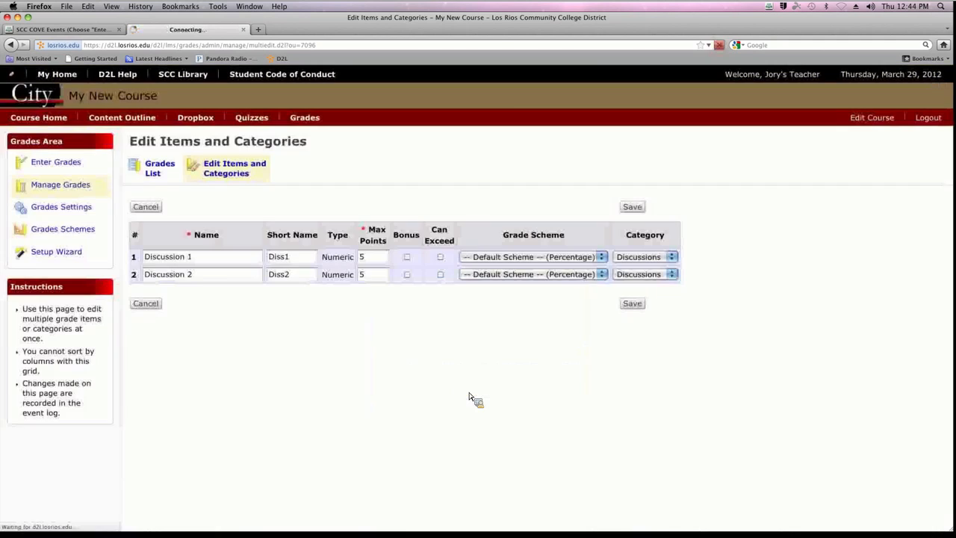
scroll(312, 321, down, 2)
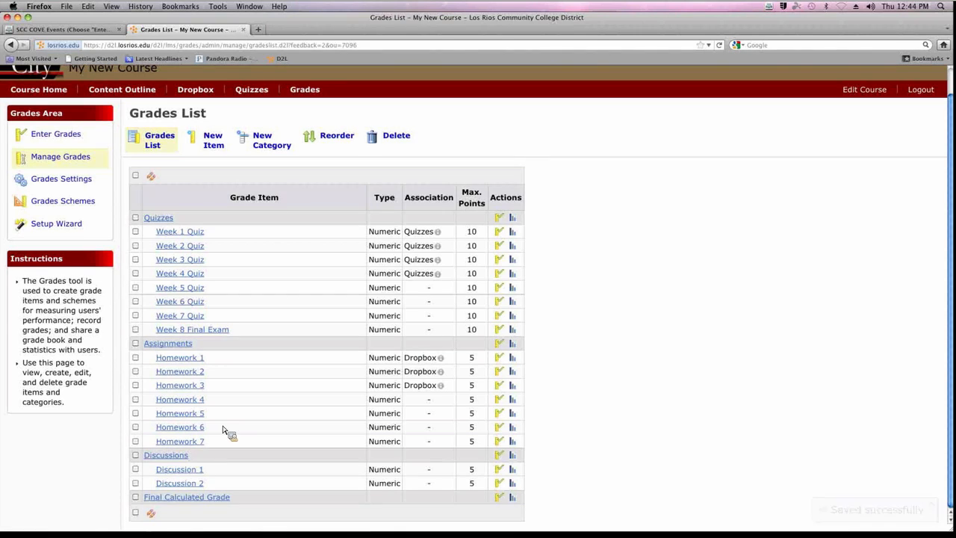
Go to the course's discussion forums and open the Wk 1 - Introduction of Yourself topic for editing
click(33, 93)
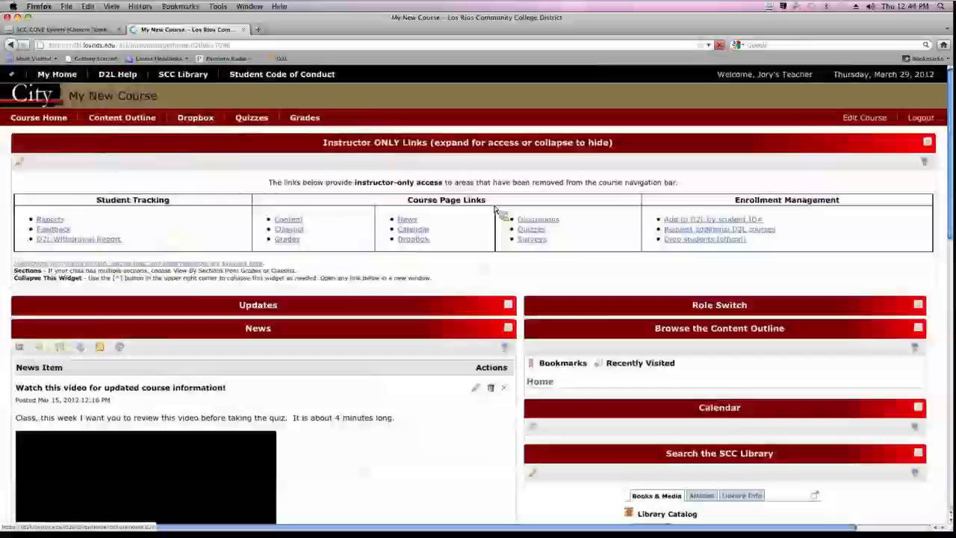
click(535, 221)
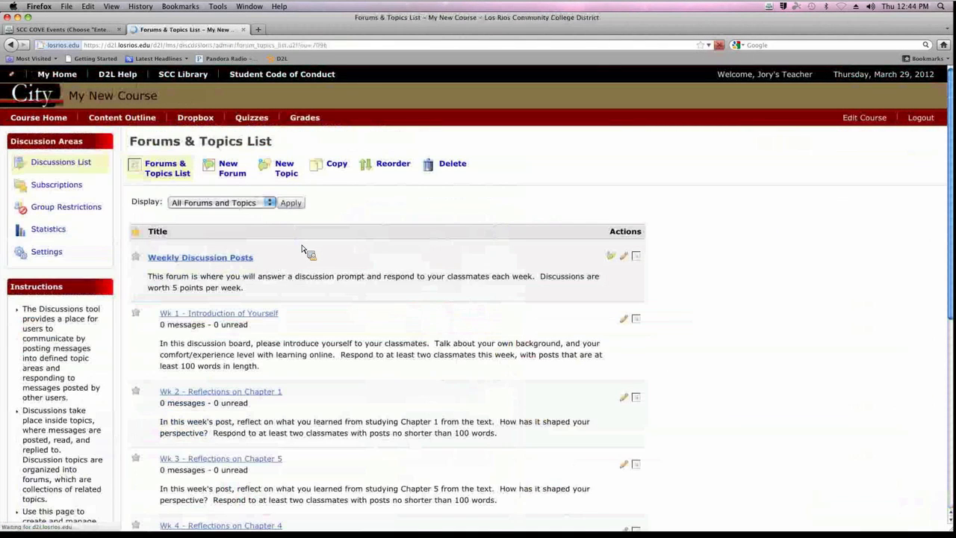
scroll(303, 249, down, 3)
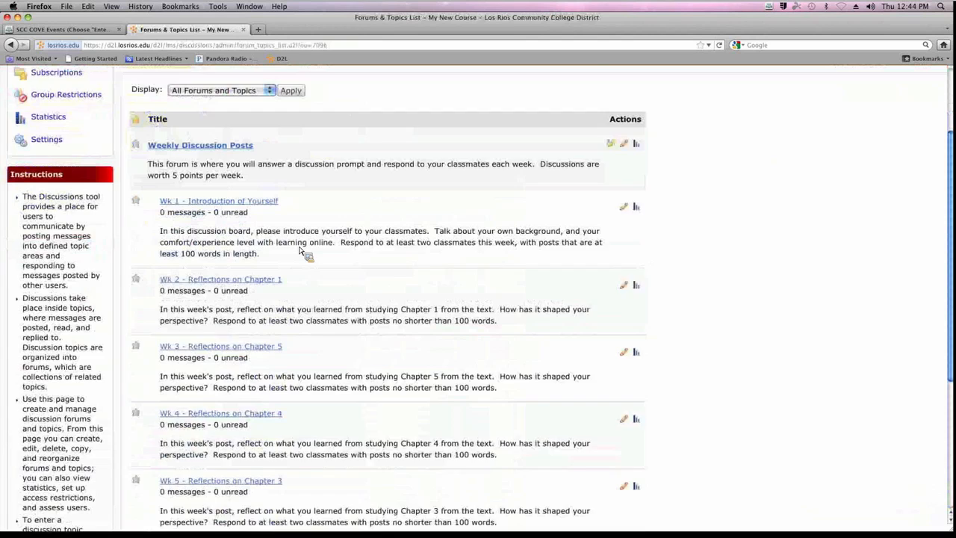
scroll(303, 250, down, 2)
scroll(302, 251, up, 3)
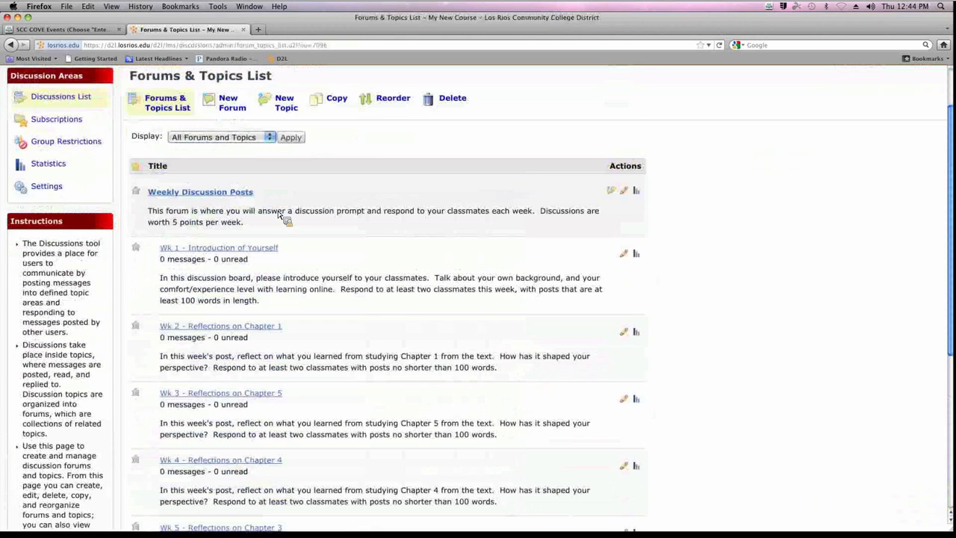
click(624, 255)
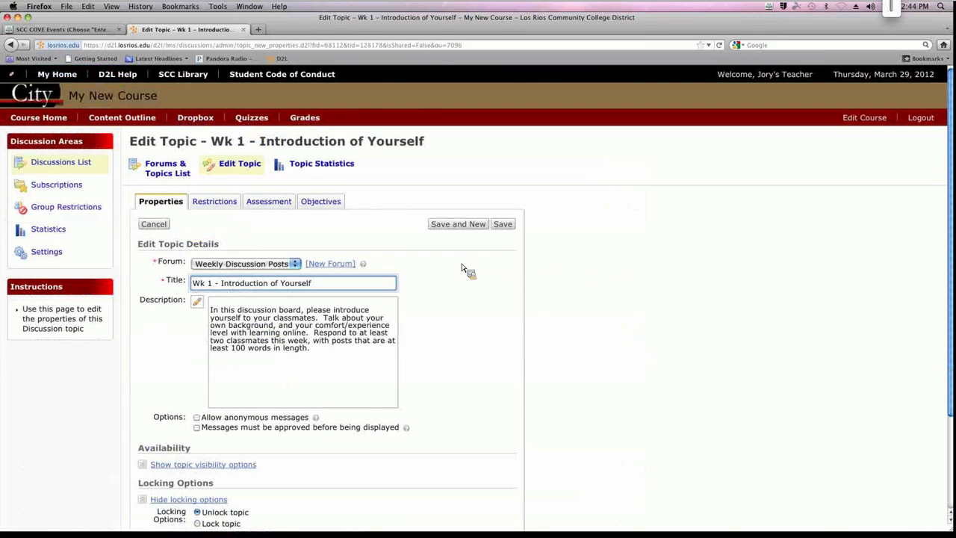
Link the Wk 1 - Introduction of Yourself topic to the Discussion 1 grade item, scored out of 5, and save
scroll(458, 274, down, 5)
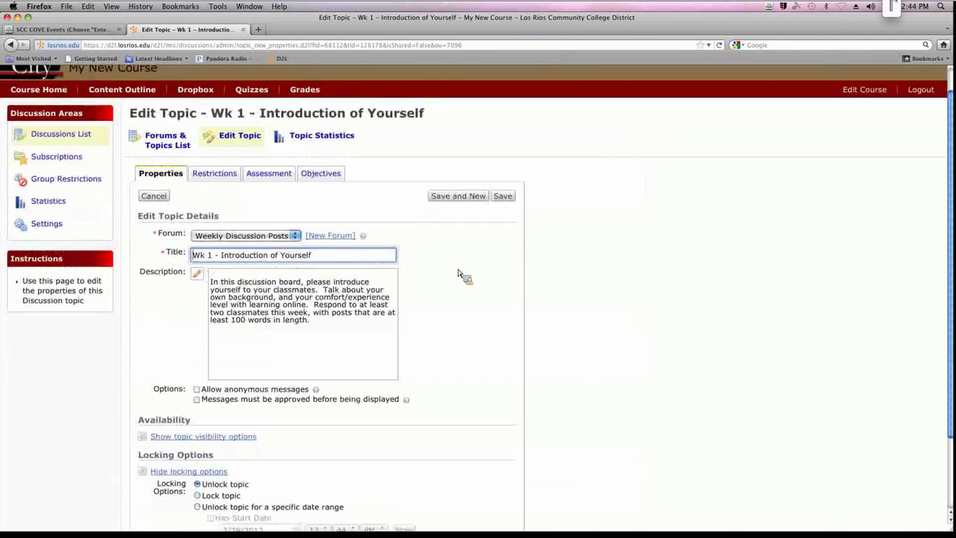
scroll(458, 274, up, 5)
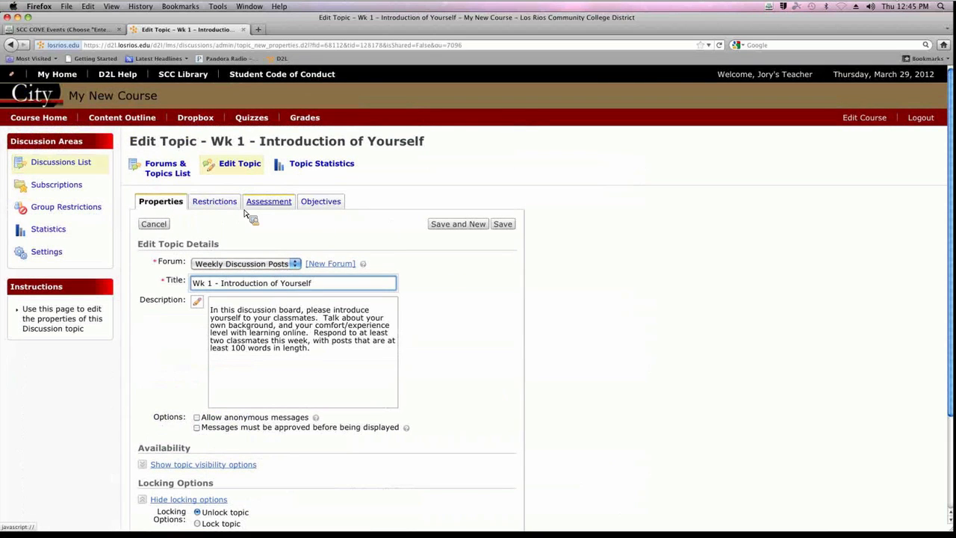
click(271, 208)
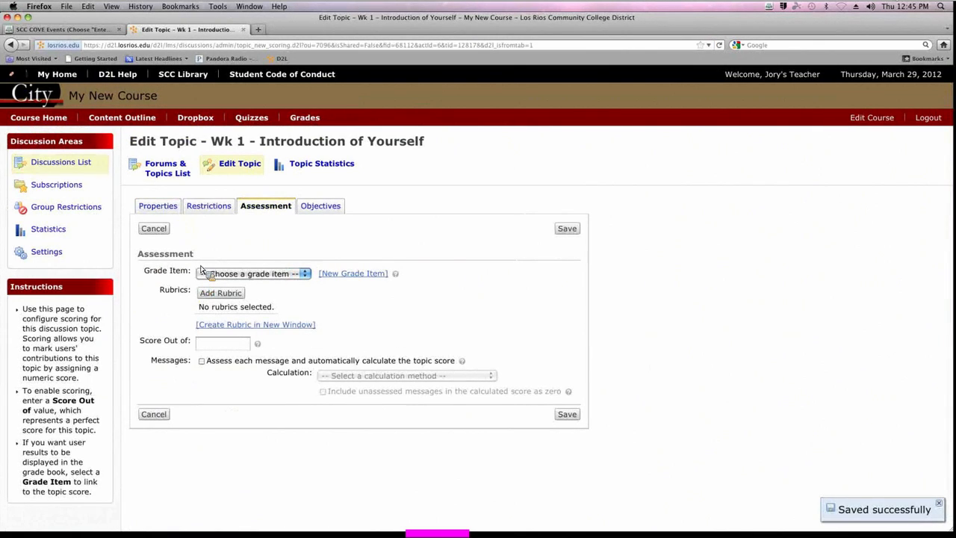
click(282, 281)
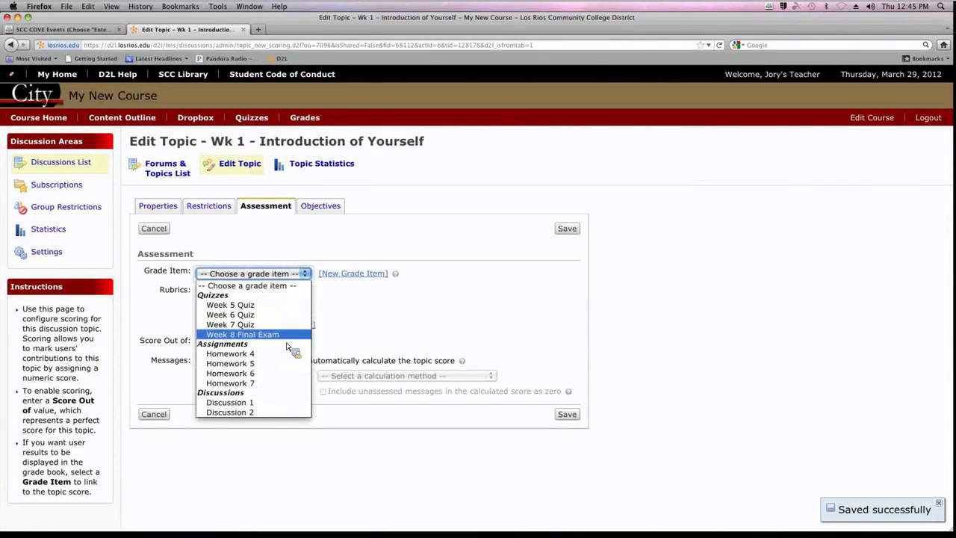
click(291, 403)
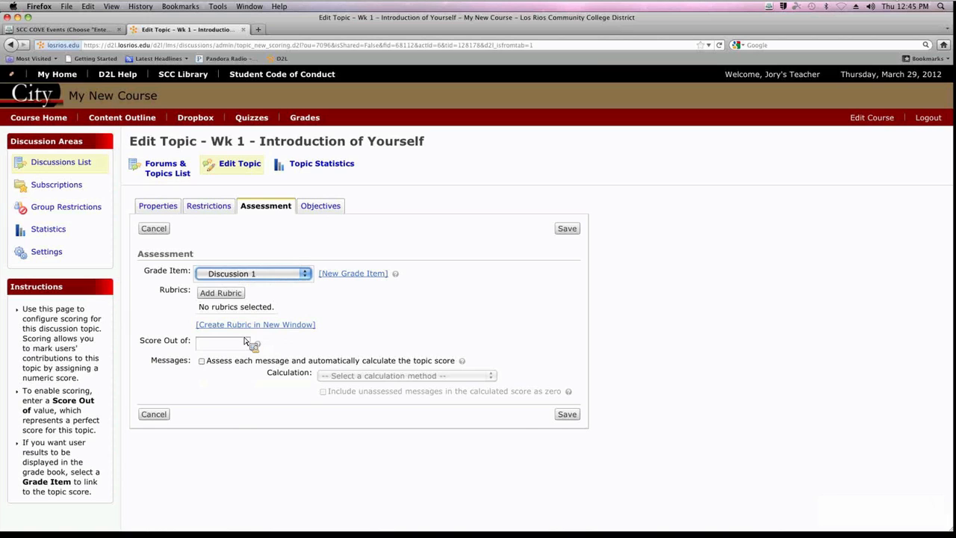
click(223, 345)
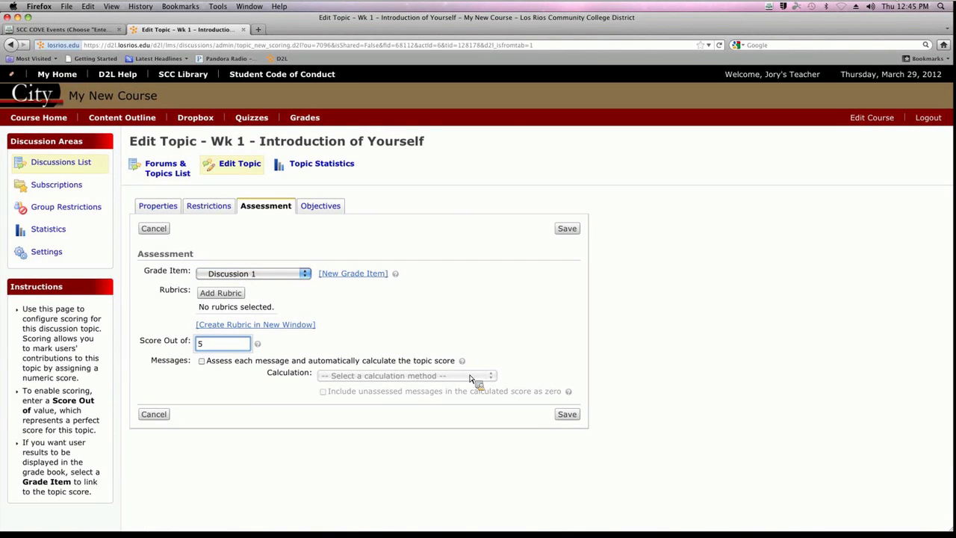
click(568, 415)
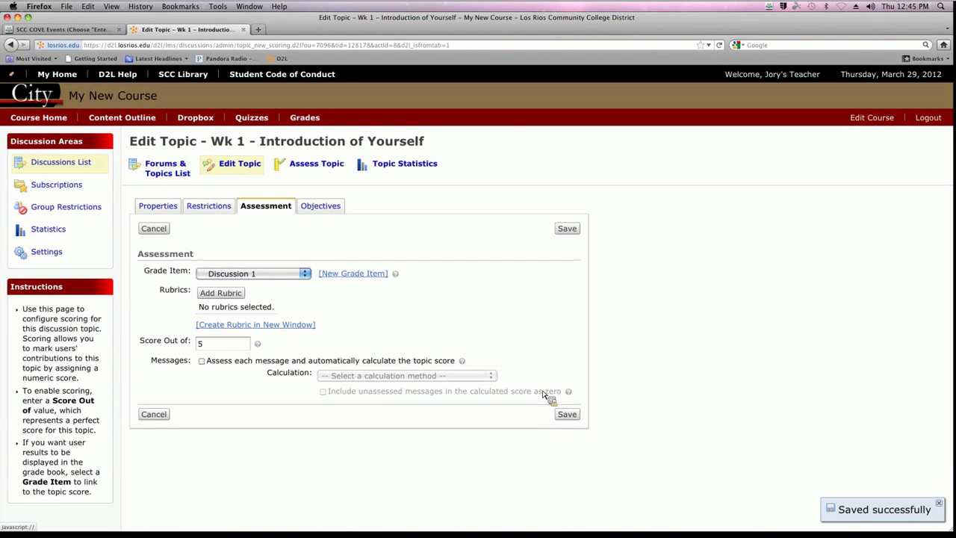
Return to the forums and topics list and view the Wk 1 topic's assessment page, going back to the list after the check
click(166, 169)
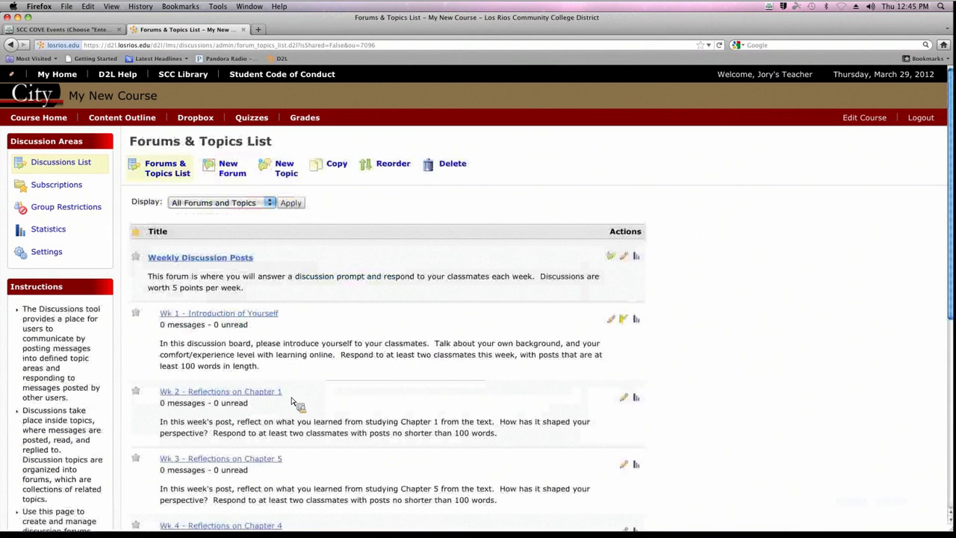
click(624, 322)
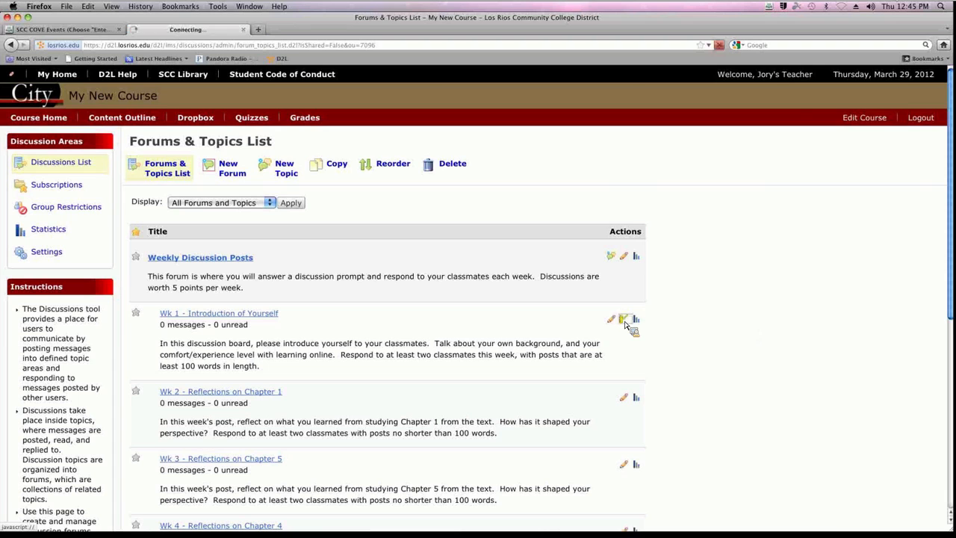
scroll(626, 325, down, 2)
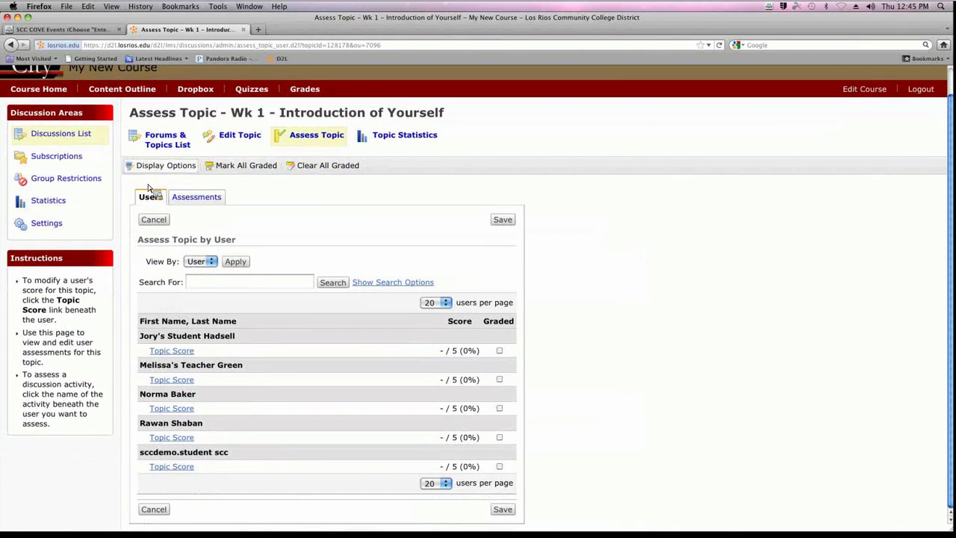
click(12, 44)
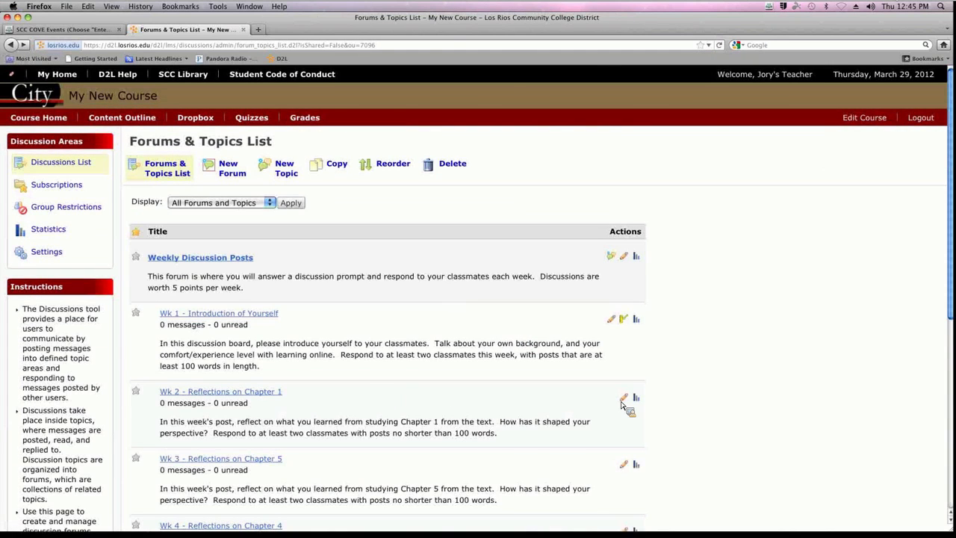
Link the Wk 2 - Reflections on Chapter 1 topic to the Discussion 2 grade item, scored out of 5, and save
click(622, 402)
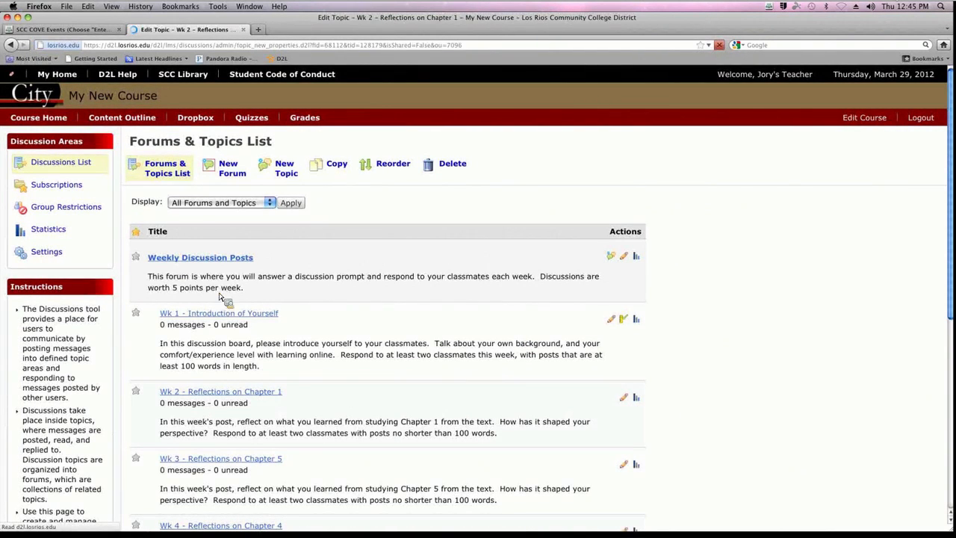
click(273, 200)
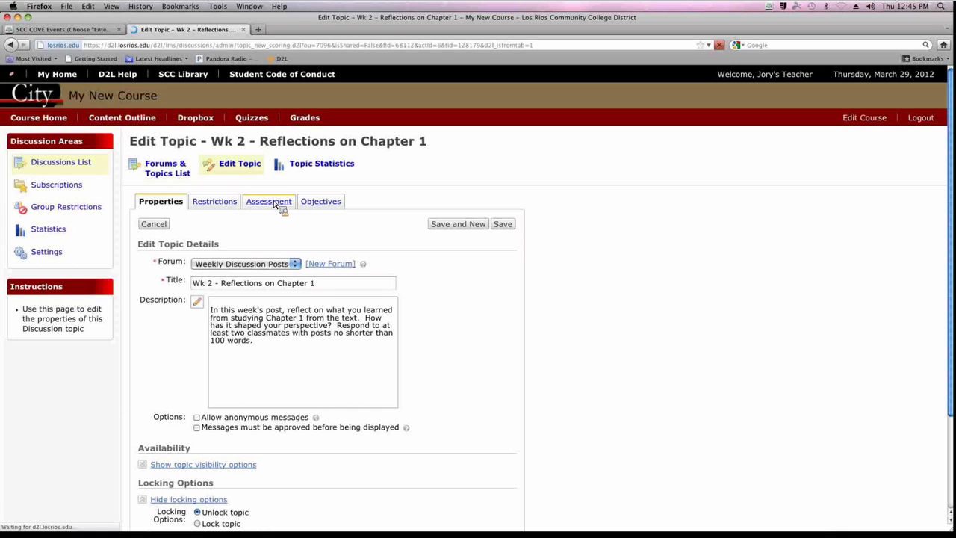
click(258, 274)
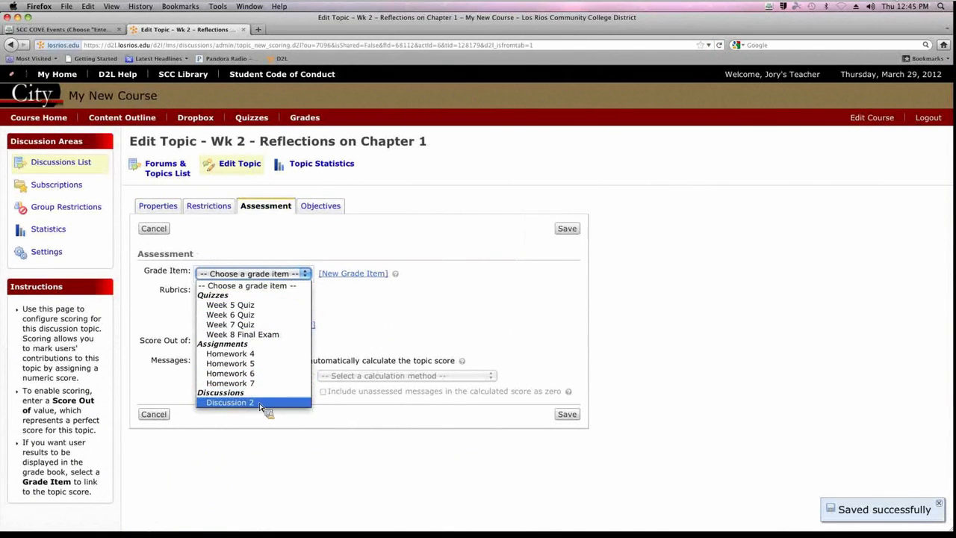
click(296, 403)
click(226, 348)
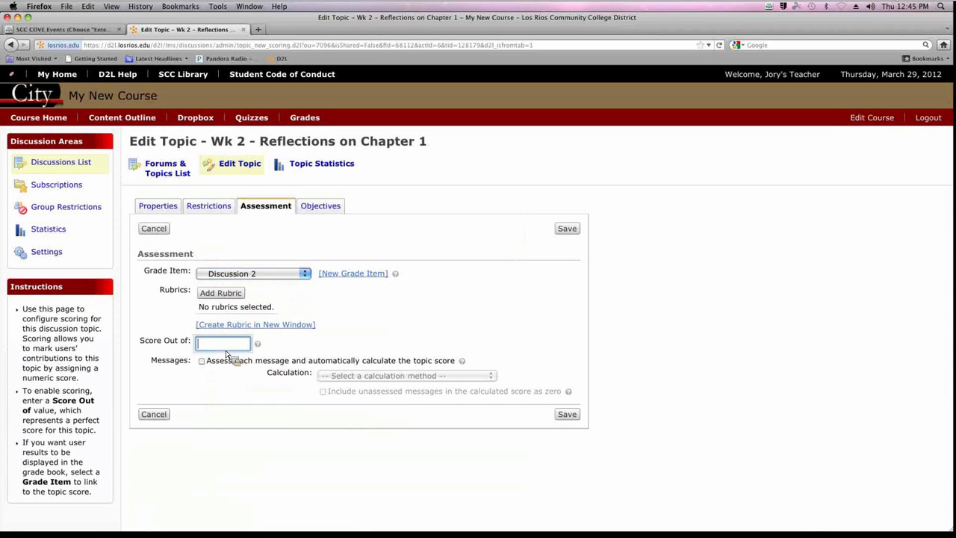
text(5)
click(567, 415)
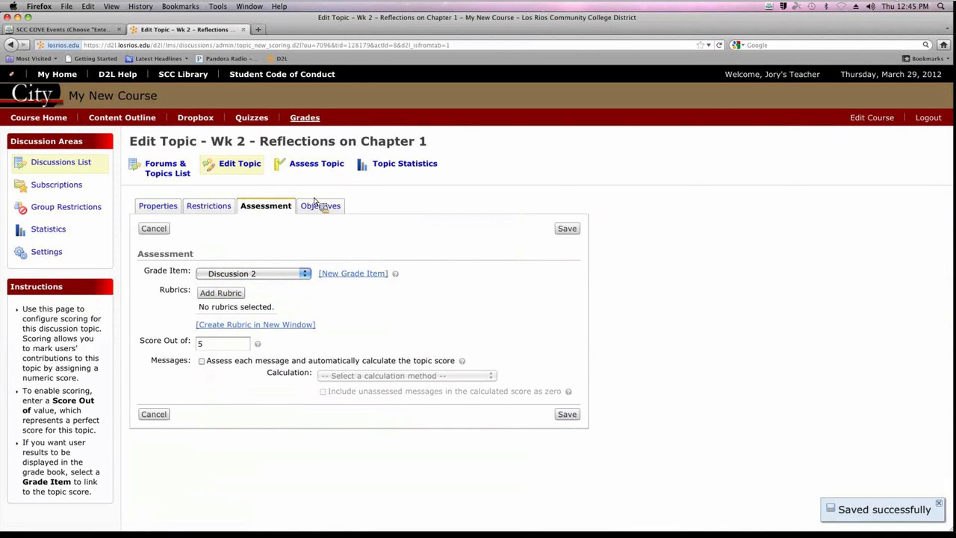
Check the grade items' associations in the course's grades list and open the user list for entering grades
click(305, 118)
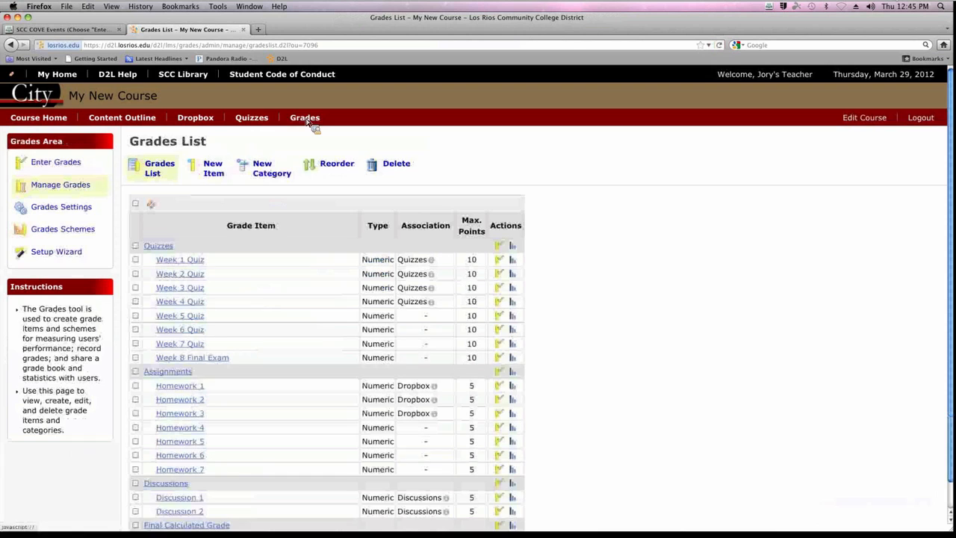
scroll(309, 222, down, 1)
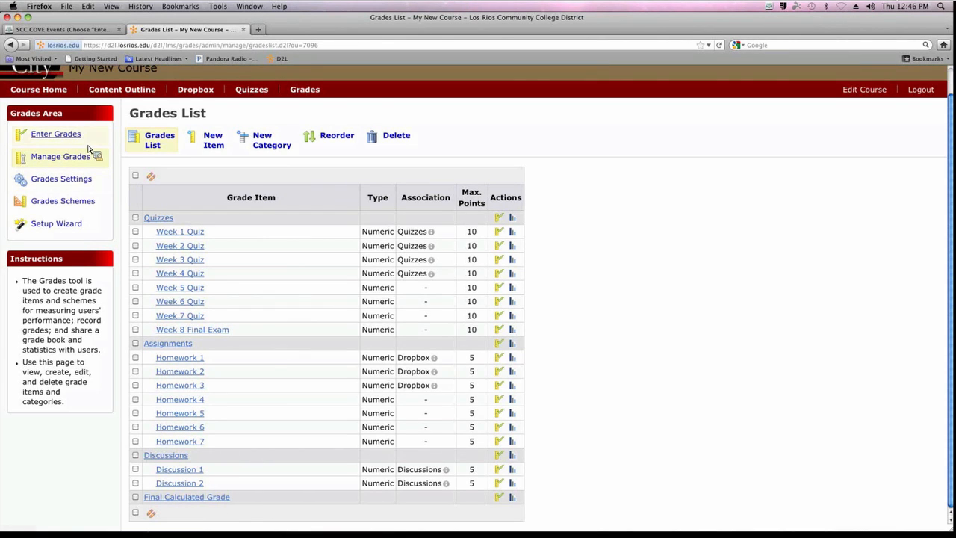
click(56, 137)
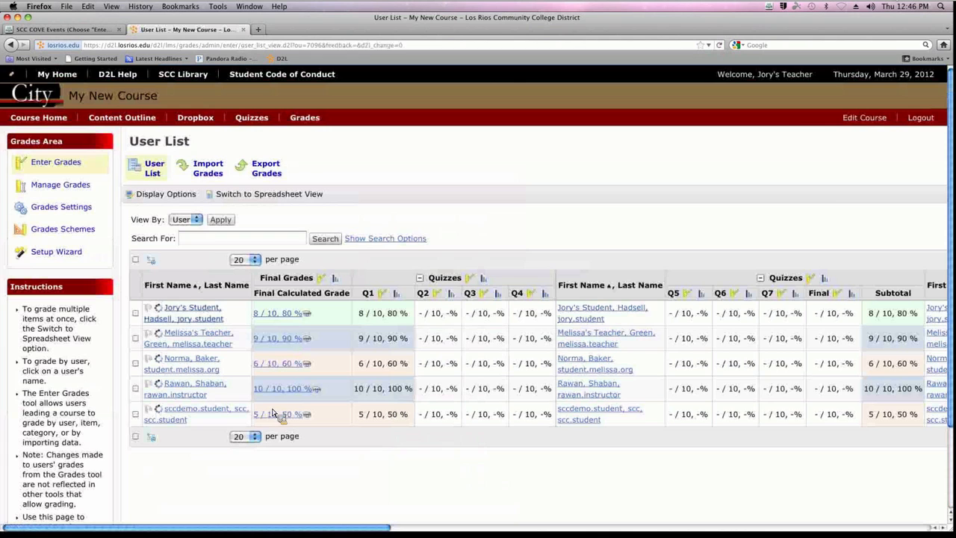
Switch from the browser to Microsoft PowerPoint
key(super+Tab)
key(super+Tab)
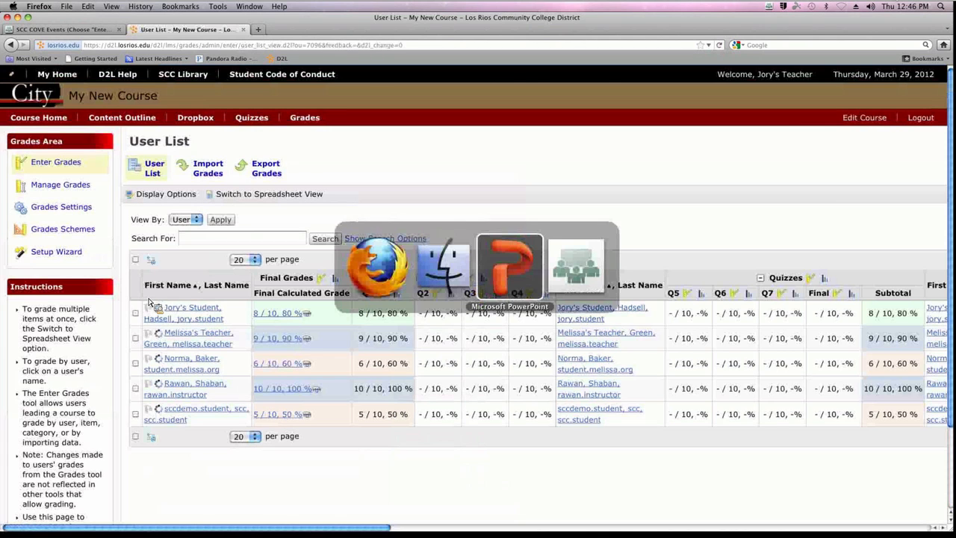